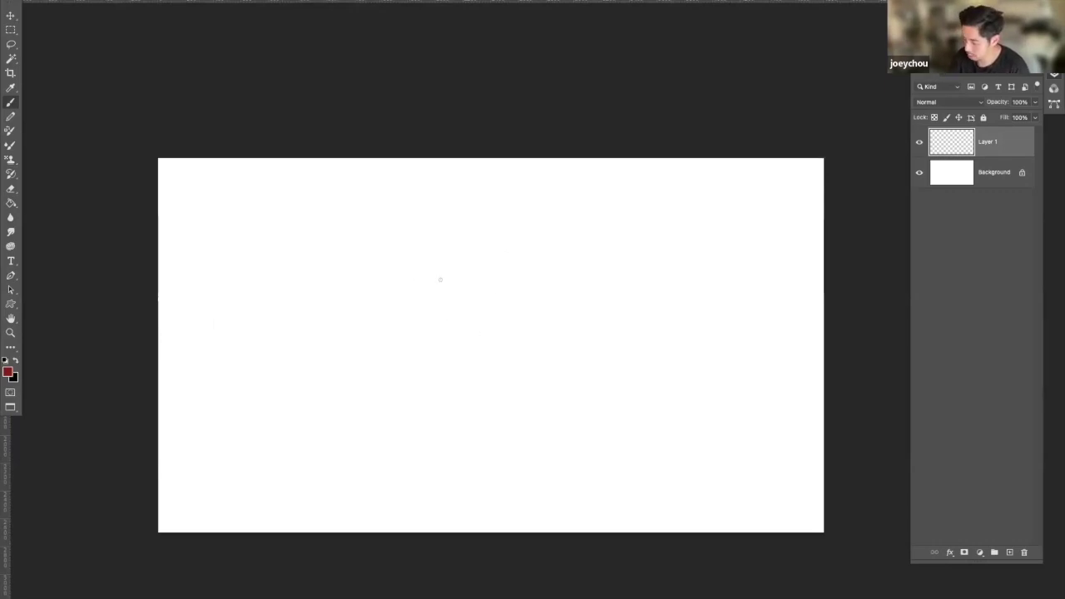
# - Sketch a wide rounded head outline in dark red with a small ear on each side
pyautogui.moveTo(416, 347)
pyautogui.mouseDown()
pyautogui.moveTo(382, 307)
pyautogui.moveTo(414, 269)
pyautogui.moveTo(471, 268)
pyautogui.moveTo(488, 297)
pyautogui.moveTo(488, 319)
pyautogui.moveTo(419, 350)
pyautogui.moveTo(477, 330)
pyautogui.mouseUp()
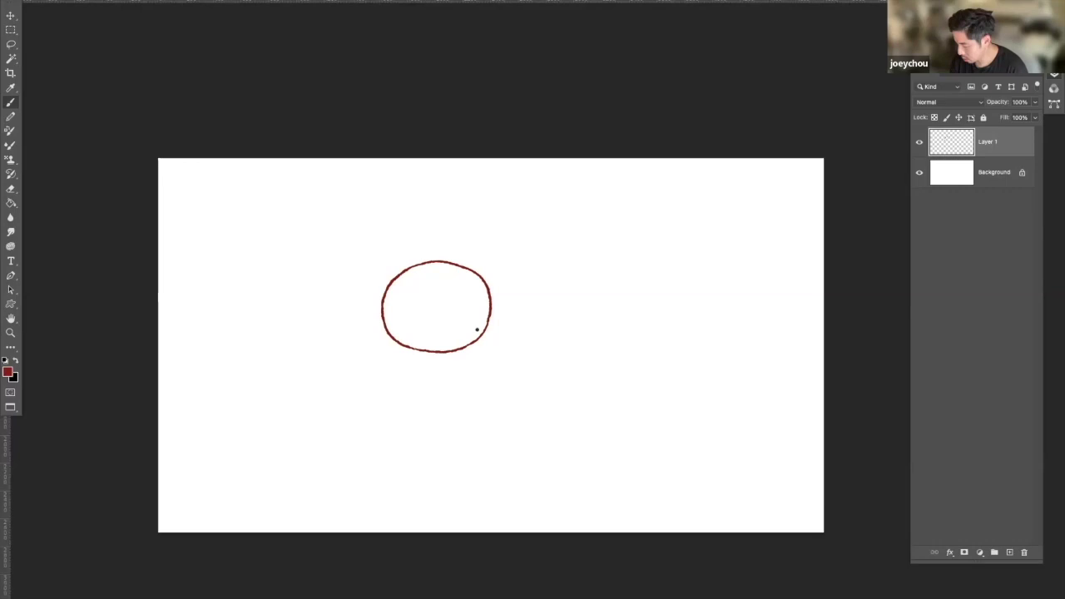
pyautogui.moveTo(369, 313); pyautogui.dragTo(388, 333)
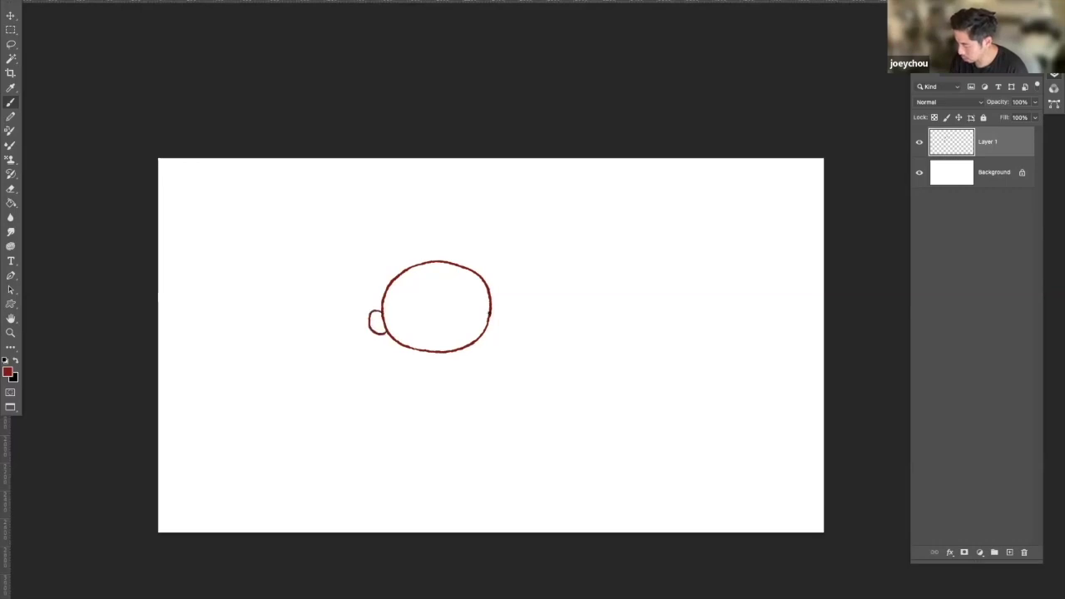
pyautogui.moveTo(488, 308)
pyautogui.mouseDown()
pyautogui.moveTo(504, 326)
pyautogui.moveTo(487, 326)
pyautogui.mouseUp()
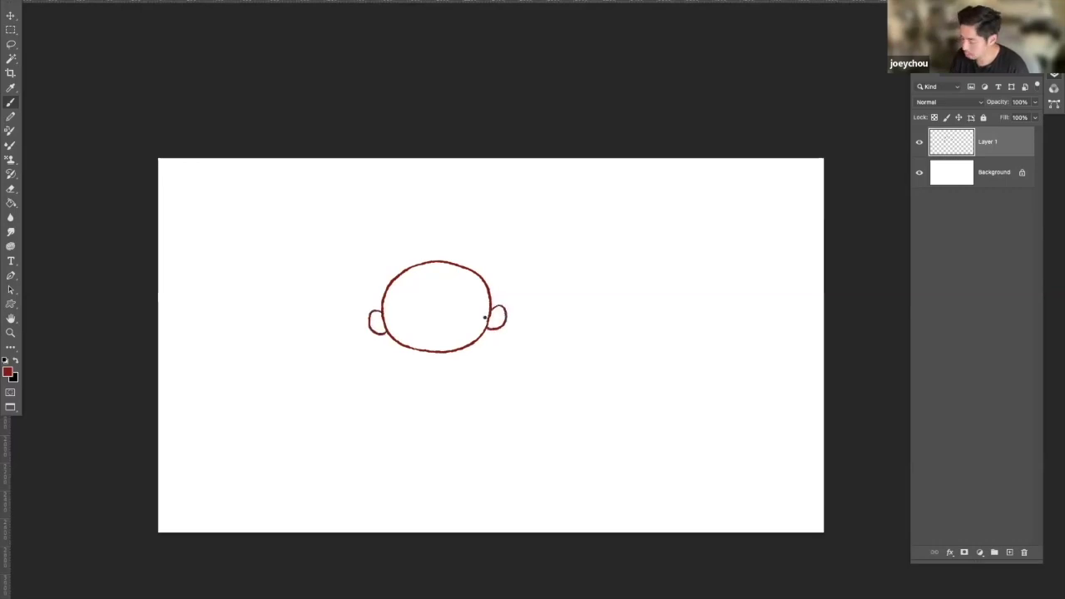
# - Sketch scalloped curly hair around the head, with a curly hairline across the forehead and small curls around both ears
pyautogui.moveTo(397, 249)
pyautogui.mouseDown()
pyautogui.moveTo(459, 235)
pyautogui.moveTo(502, 259)
pyautogui.moveTo(491, 258)
pyautogui.moveTo(497, 291)
pyautogui.mouseUp()
pyautogui.moveTo(398, 251)
pyautogui.mouseDown()
pyautogui.moveTo(379, 258)
pyautogui.moveTo(358, 304)
pyautogui.moveTo(360, 321)
pyautogui.moveTo(398, 346)
pyautogui.mouseUp()
pyautogui.moveTo(395, 273)
pyautogui.mouseDown()
pyautogui.moveTo(479, 270)
pyautogui.moveTo(467, 275)
pyautogui.moveTo(496, 298)
pyautogui.mouseUp()
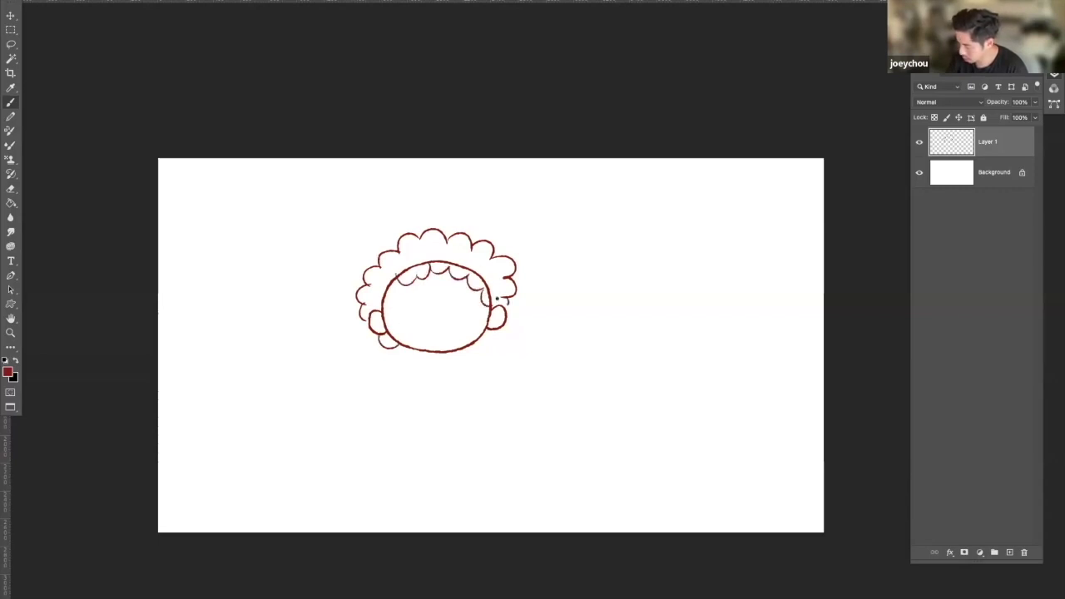
pyautogui.moveTo(397, 278); pyautogui.dragTo(389, 292)
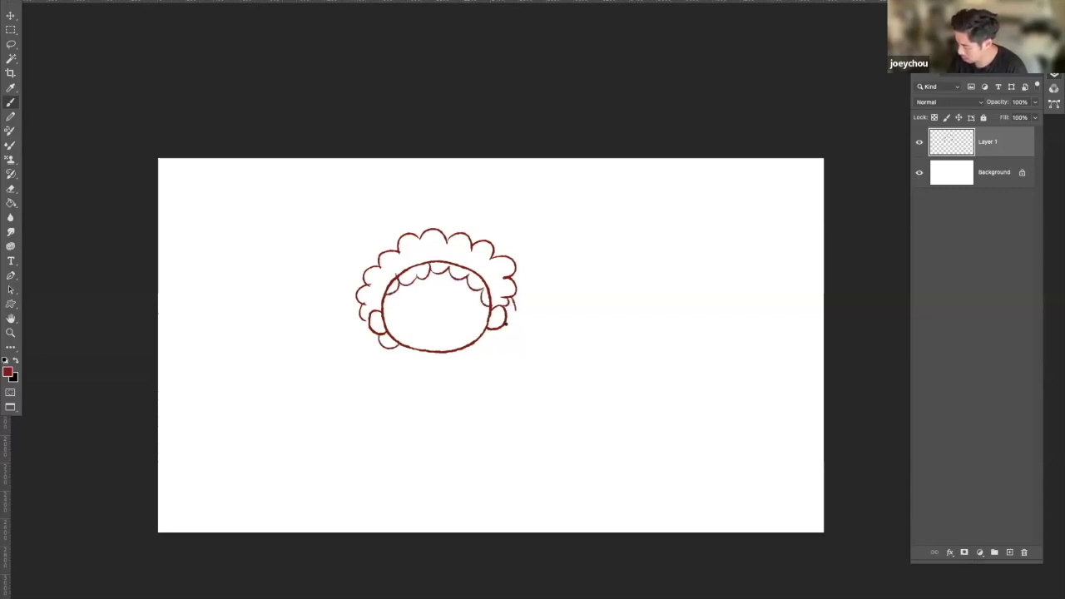
pyautogui.moveTo(514, 308)
pyautogui.mouseDown()
pyautogui.moveTo(504, 336)
pyautogui.moveTo(485, 341)
pyautogui.mouseUp()
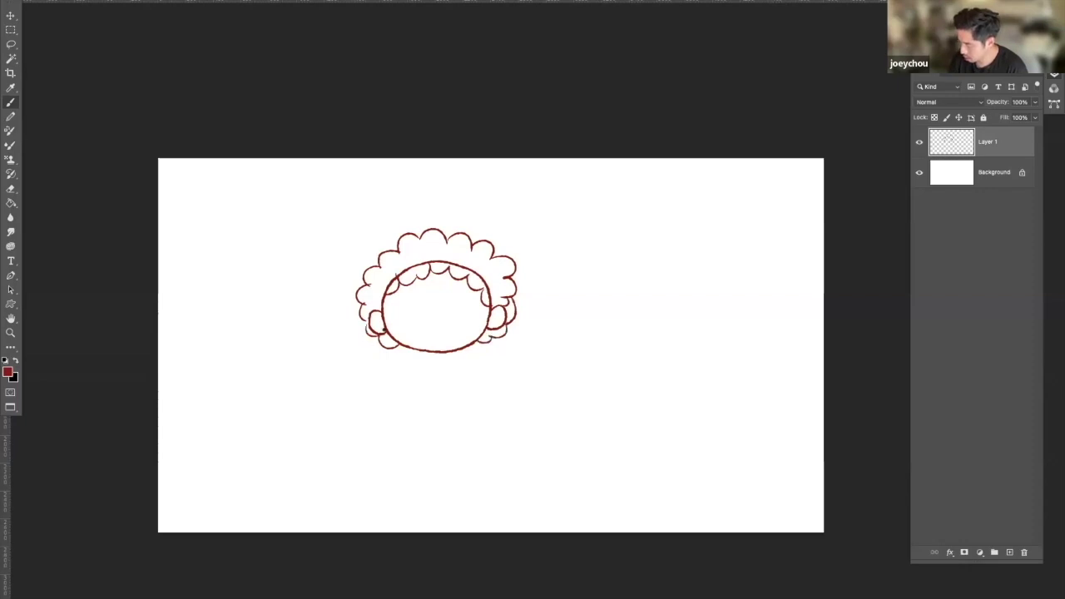
# - Erase the head outline inside the hair and tidy the curls beside the ears
pyautogui.press('e')
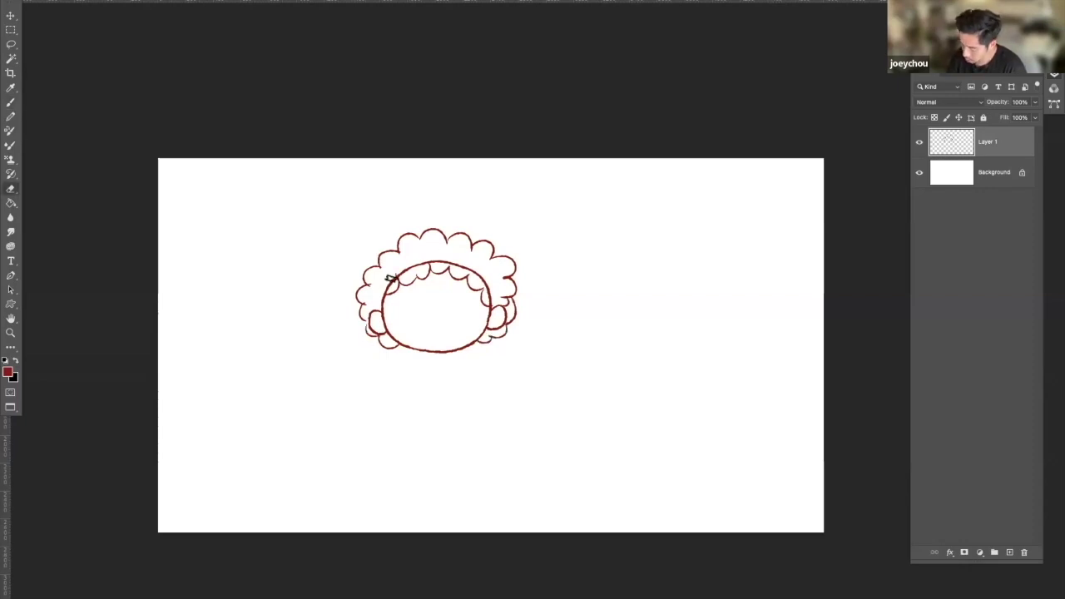
pyautogui.moveTo(388, 281)
pyautogui.mouseDown()
pyautogui.moveTo(412, 265)
pyautogui.moveTo(449, 262)
pyautogui.moveTo(491, 286)
pyautogui.mouseUp()
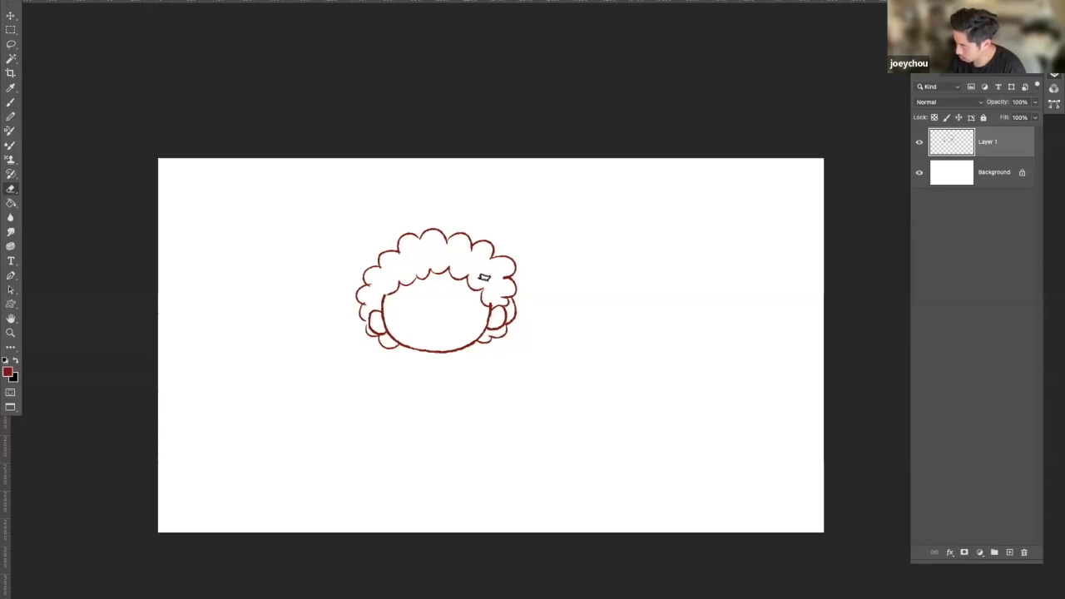
pyautogui.press('b')
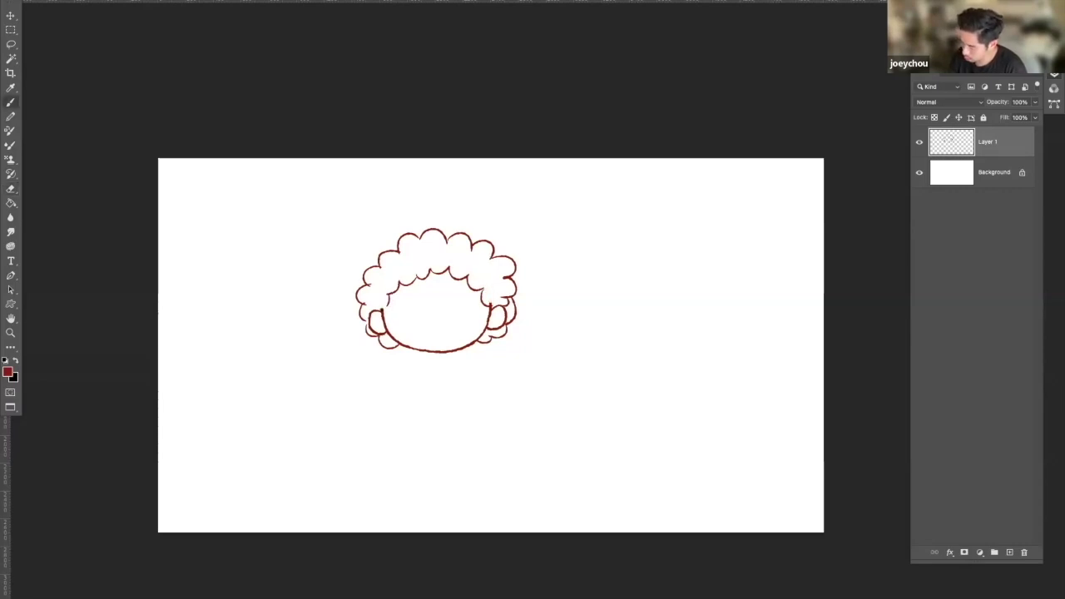
pyautogui.press('e')
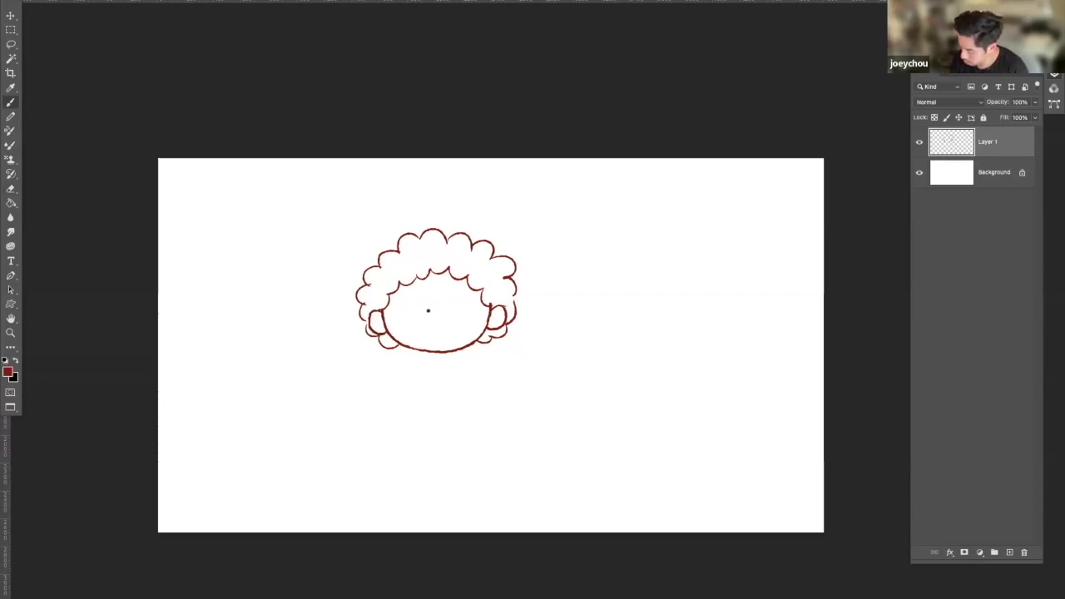
# - Sketch crossing guide lines over the face and place the eyes, thick eyebrows, nose and smile along them
pyautogui.moveTo(369, 314); pyautogui.dragTo(516, 309)
pyautogui.moveTo(441, 243); pyautogui.dragTo(436, 373)
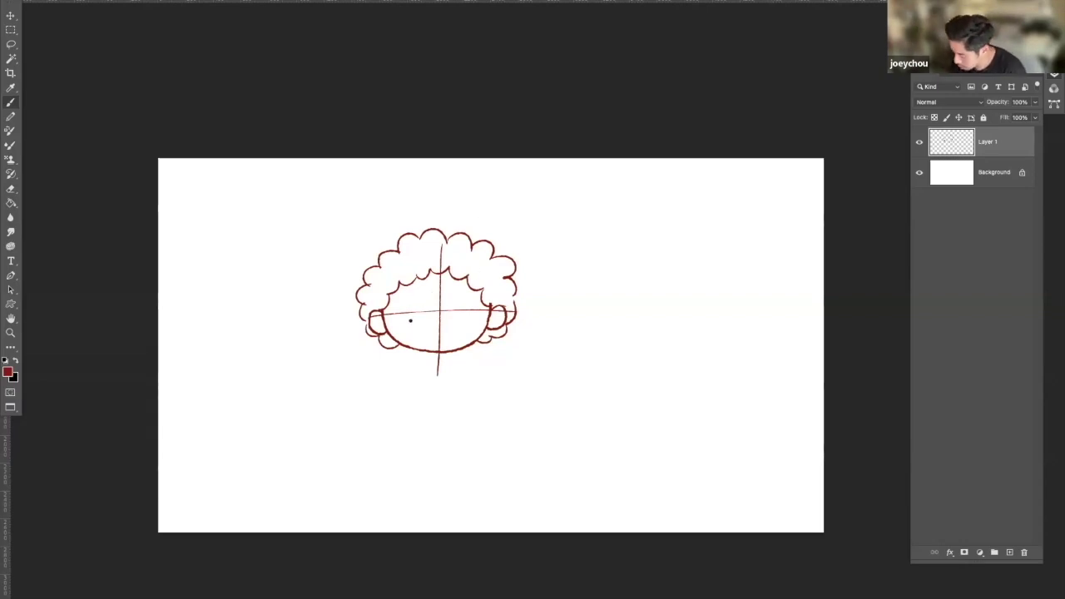
pyautogui.moveTo(402, 309)
pyautogui.mouseDown()
pyautogui.moveTo(416, 320)
pyautogui.moveTo(449, 304)
pyautogui.moveTo(455, 322)
pyautogui.moveTo(461, 306)
pyautogui.moveTo(460, 317)
pyautogui.mouseUp()
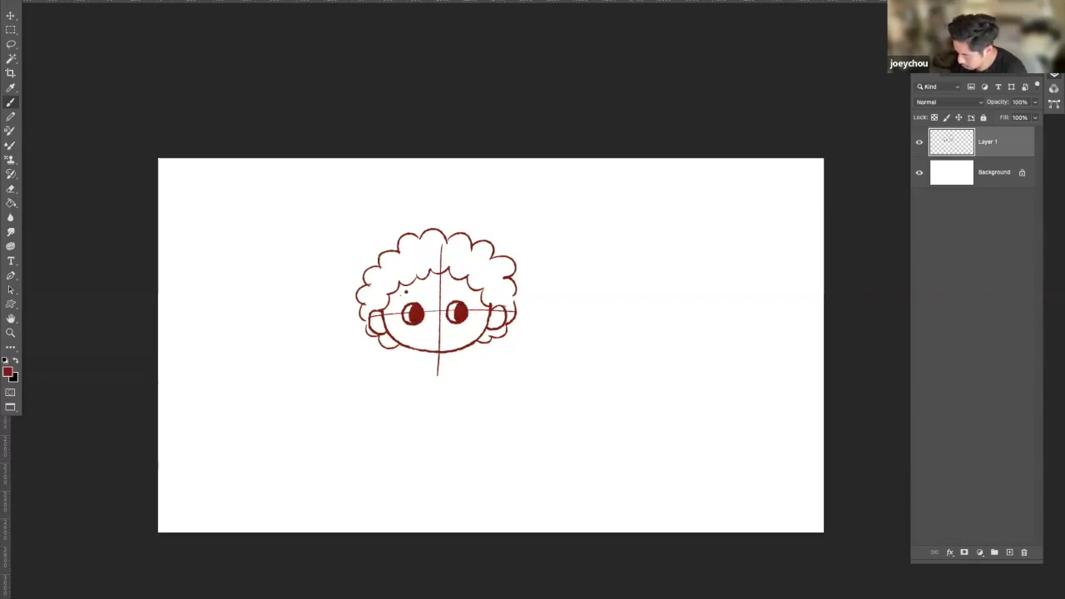
pyautogui.moveTo(405, 291); pyautogui.dragTo(469, 288)
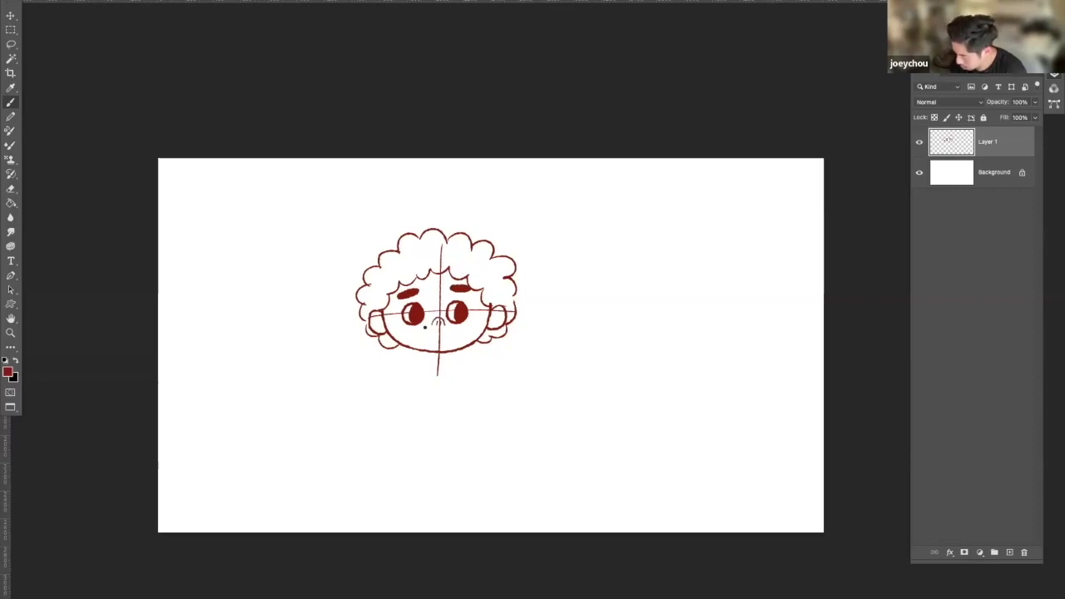
pyautogui.moveTo(424, 327); pyautogui.dragTo(447, 329)
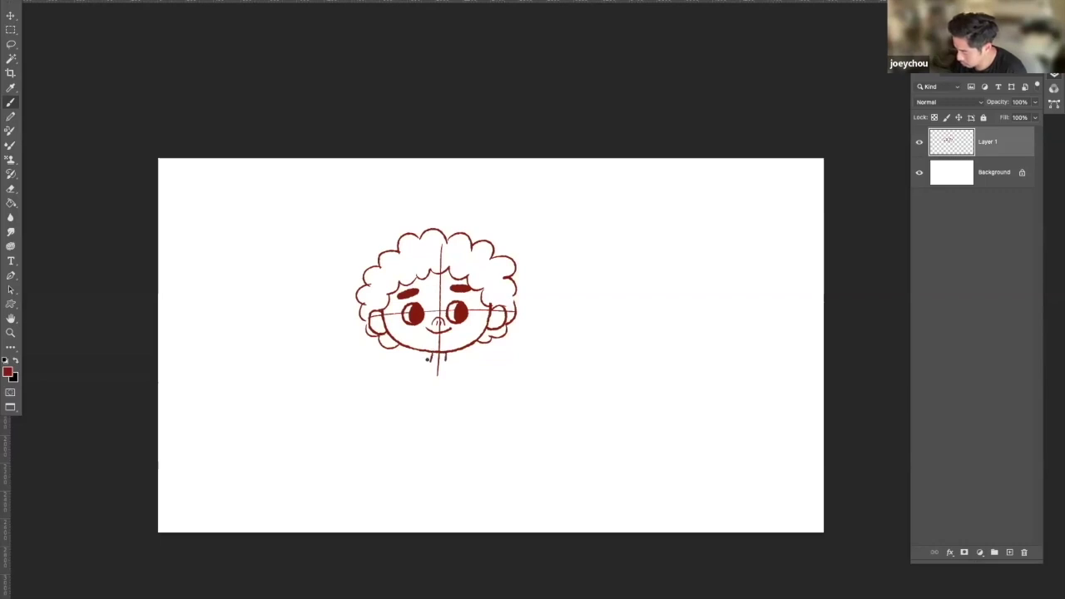
# - Sketch the neck and a small torso wearing an open hooded jacket with short outstretched sleeves
pyautogui.moveTo(426, 358)
pyautogui.mouseDown()
pyautogui.moveTo(424, 392)
pyautogui.moveTo(453, 392)
pyautogui.moveTo(454, 358)
pyautogui.moveTo(453, 381)
pyautogui.moveTo(408, 397)
pyautogui.mouseUp()
pyautogui.moveTo(464, 359); pyautogui.dragTo(462, 397)
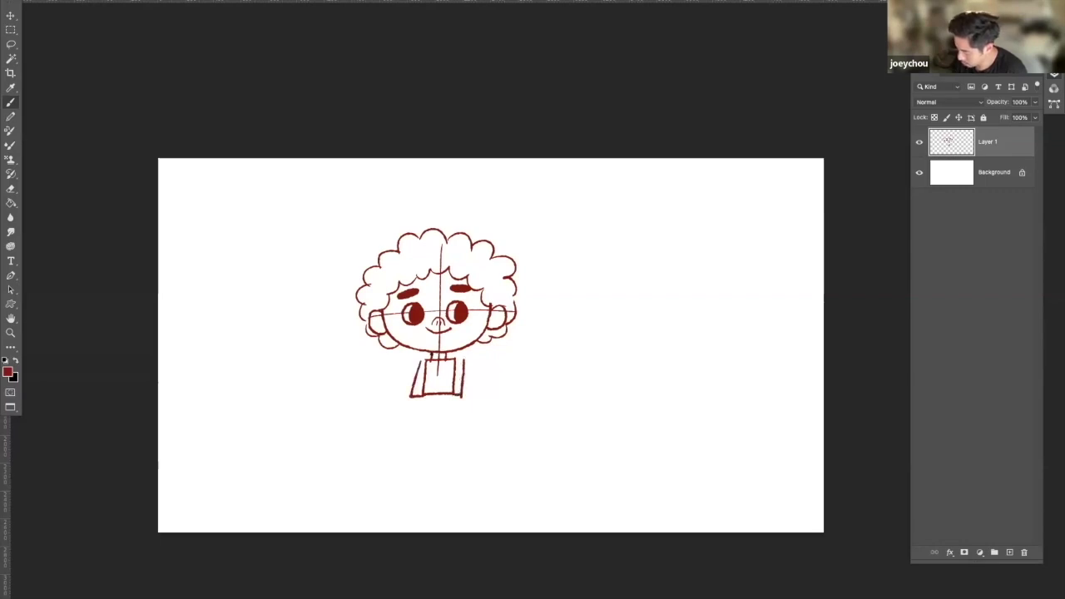
pyautogui.moveTo(429, 356)
pyautogui.mouseDown()
pyautogui.moveTo(406, 365)
pyautogui.moveTo(469, 362)
pyautogui.moveTo(395, 378)
pyautogui.moveTo(413, 389)
pyautogui.mouseUp()
pyautogui.moveTo(483, 368); pyautogui.dragTo(476, 382)
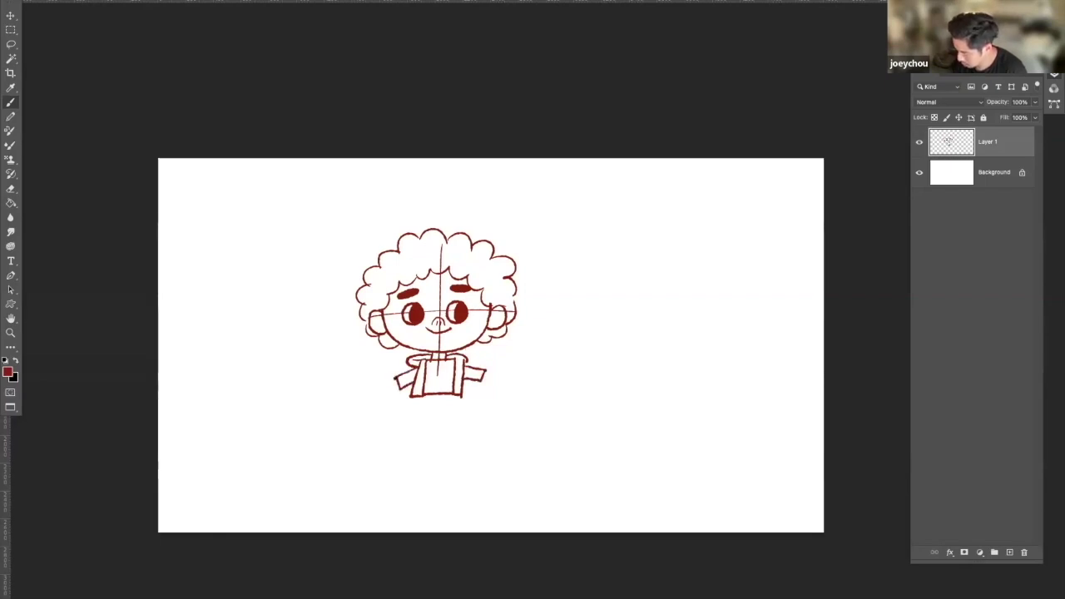
# - Add open hands at the sleeve ends and draw the legs and shoes beneath the torso
pyautogui.moveTo(394, 383); pyautogui.dragTo(380, 389)
pyautogui.moveTo(495, 367); pyautogui.dragTo(494, 377)
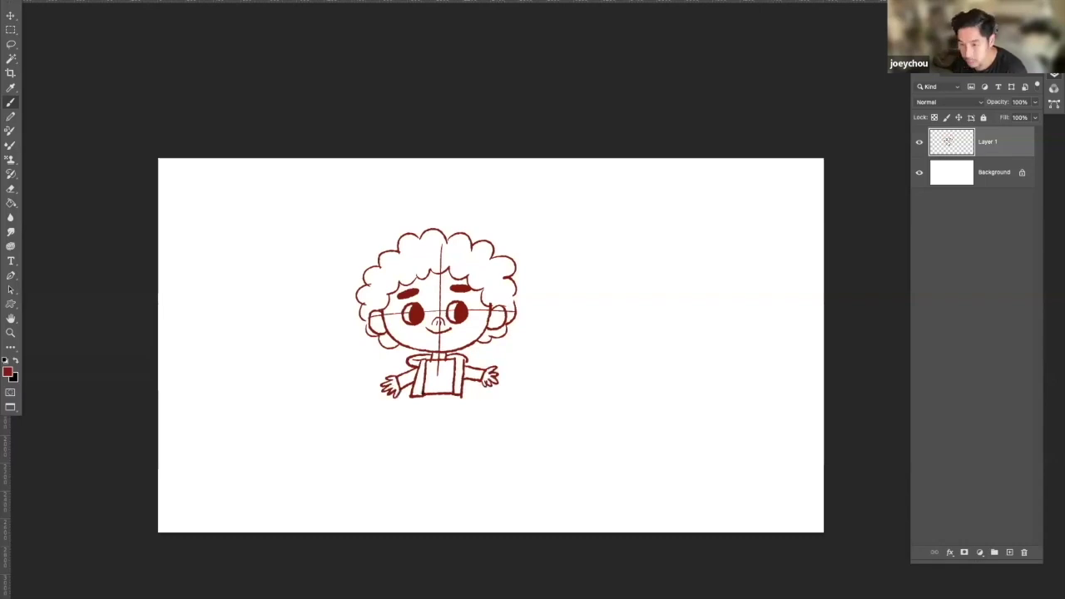
pyautogui.moveTo(418, 393)
pyautogui.mouseDown()
pyautogui.moveTo(418, 420)
pyautogui.moveTo(462, 430)
pyautogui.mouseUp()
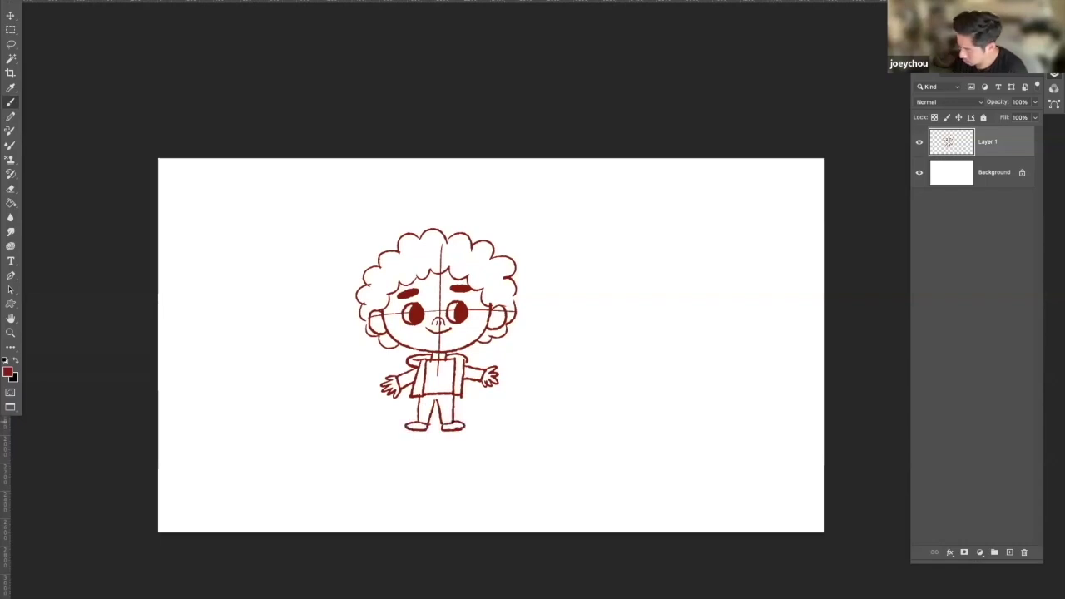
# - Lower the sketch layer's opacity and stack it above two new empty layers, with the upper empty layer active
pyautogui.click(1009, 553)
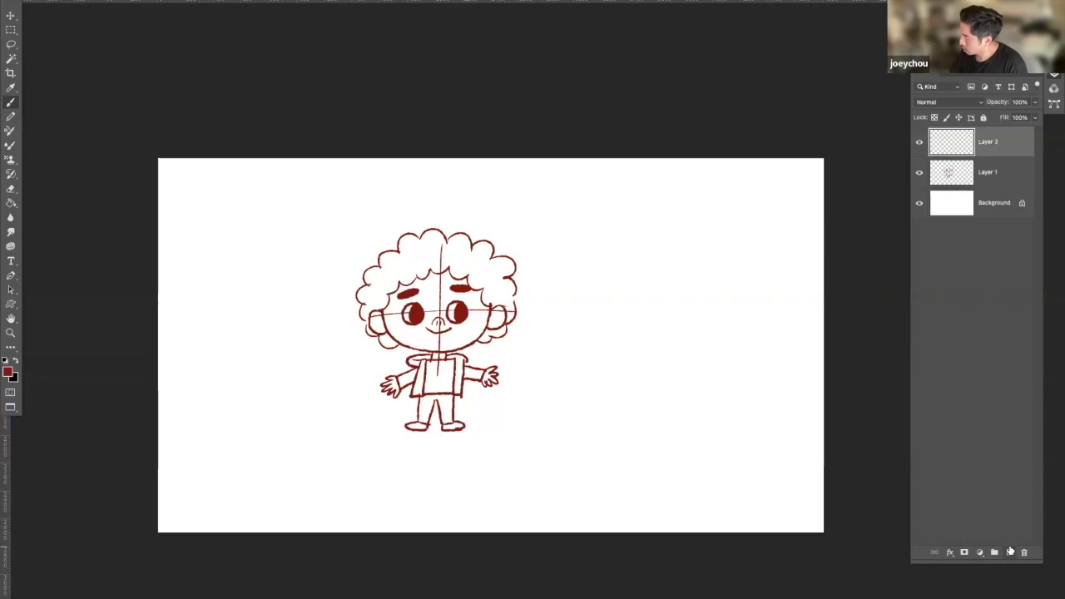
pyautogui.click(967, 174)
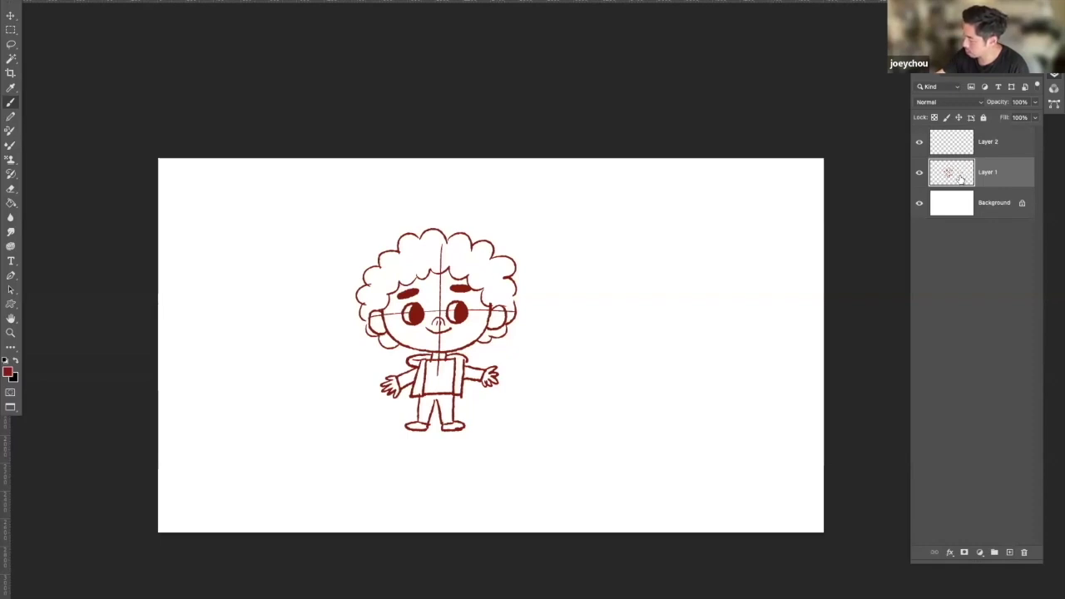
pyautogui.click(970, 106)
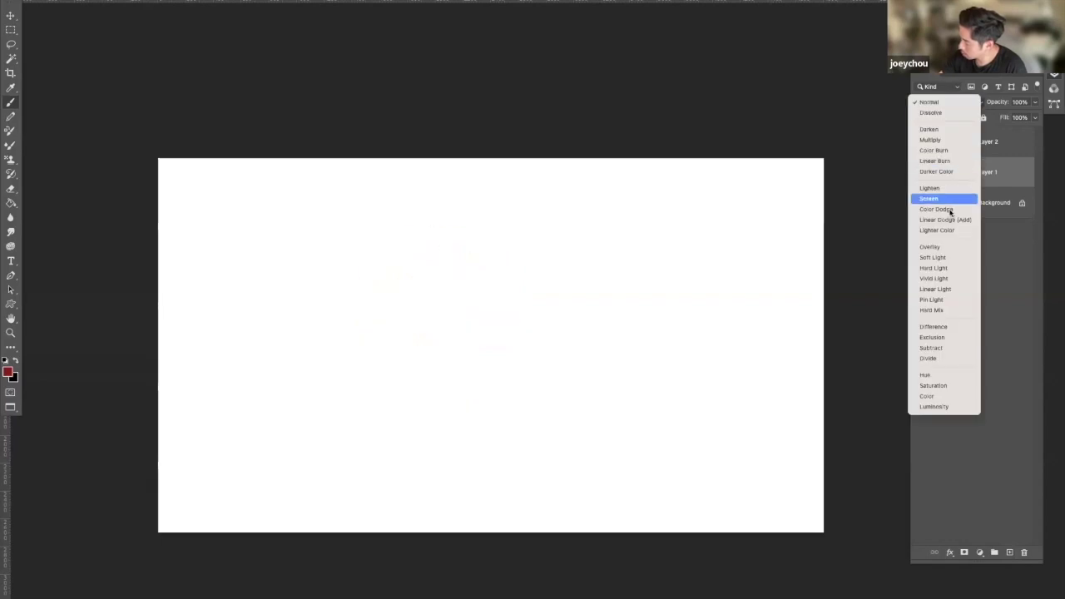
pyautogui.click(974, 100)
pyautogui.moveTo(1035, 102)
pyautogui.mouseDown()
pyautogui.moveTo(993, 116)
pyautogui.moveTo(999, 188)
pyautogui.mouseUp()
pyautogui.click(1011, 553)
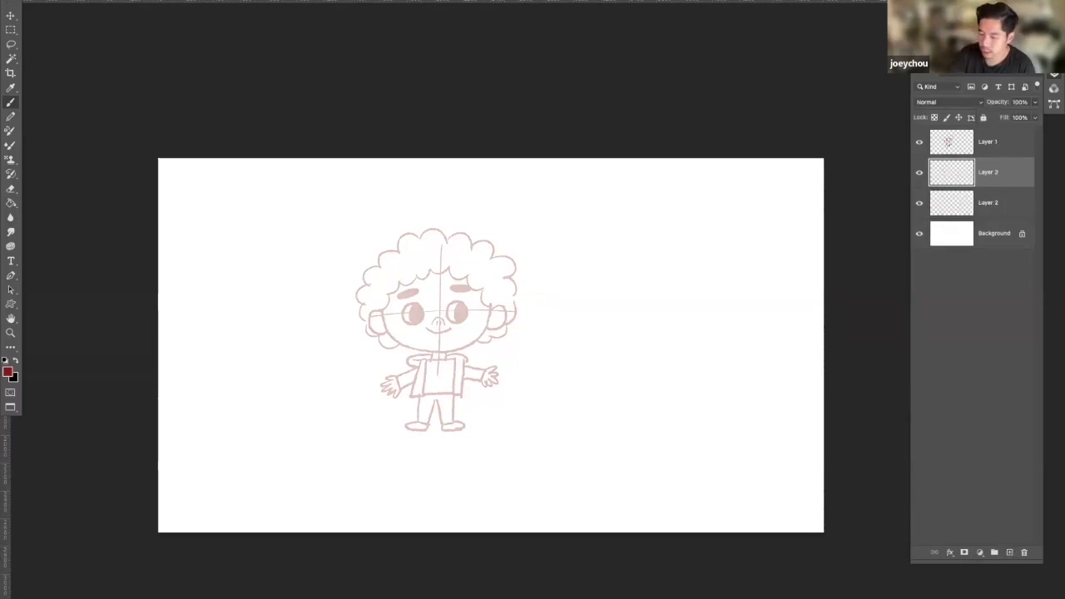
# - Switch to a flat-tipped painting brush and set the foreground colour to light orange (RGB 248, 151, 73)
pyautogui.click(42, 1)
pyautogui.click(92, 18)
pyautogui.click(9, 367)
pyautogui.click(9, 369)
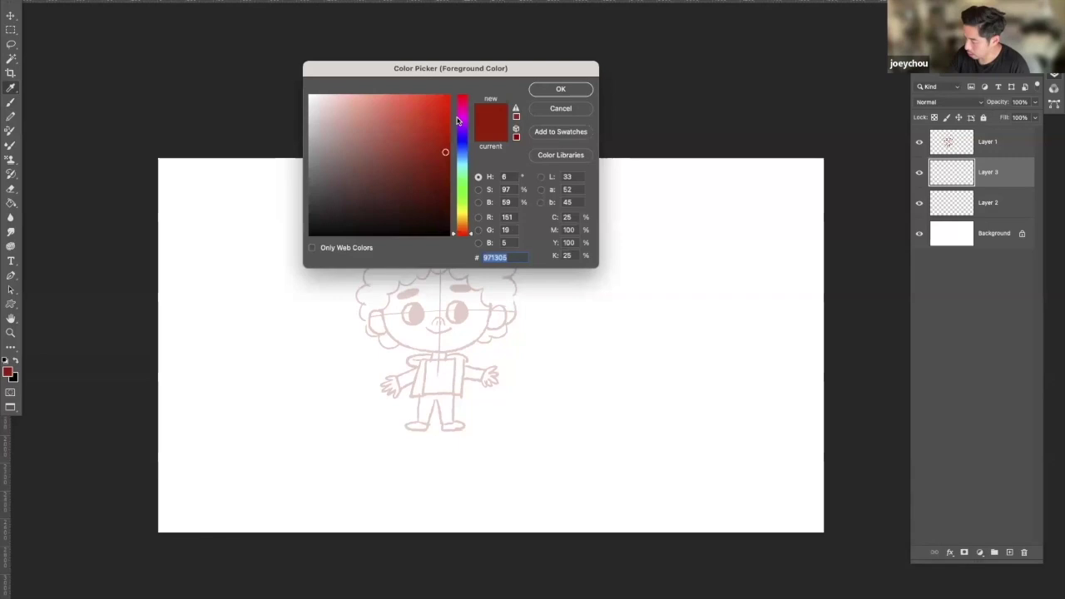
pyautogui.click(466, 225)
pyautogui.click(408, 98)
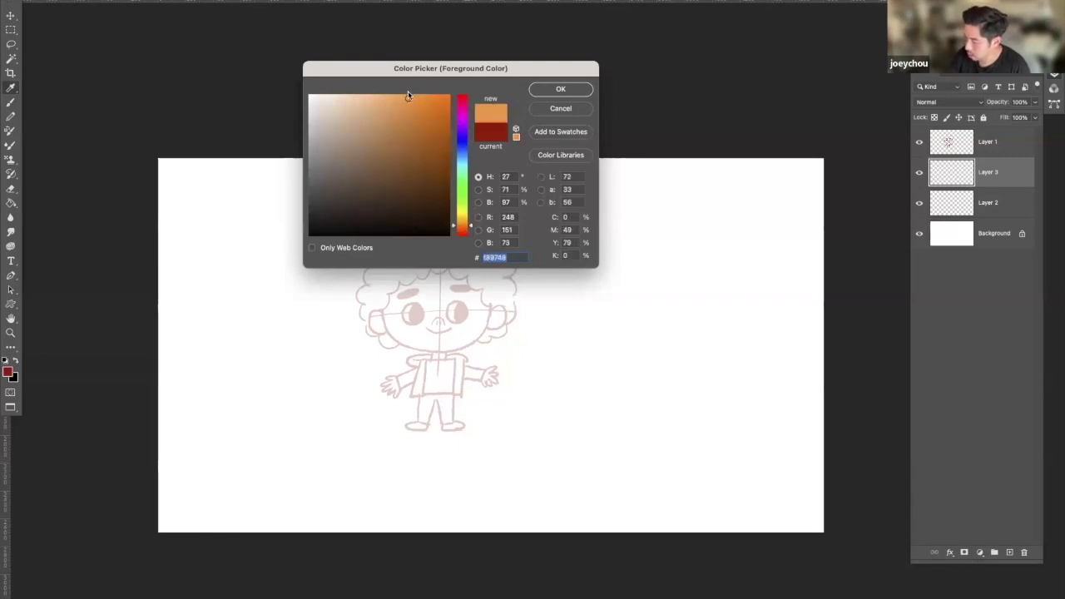
pyautogui.click(575, 85)
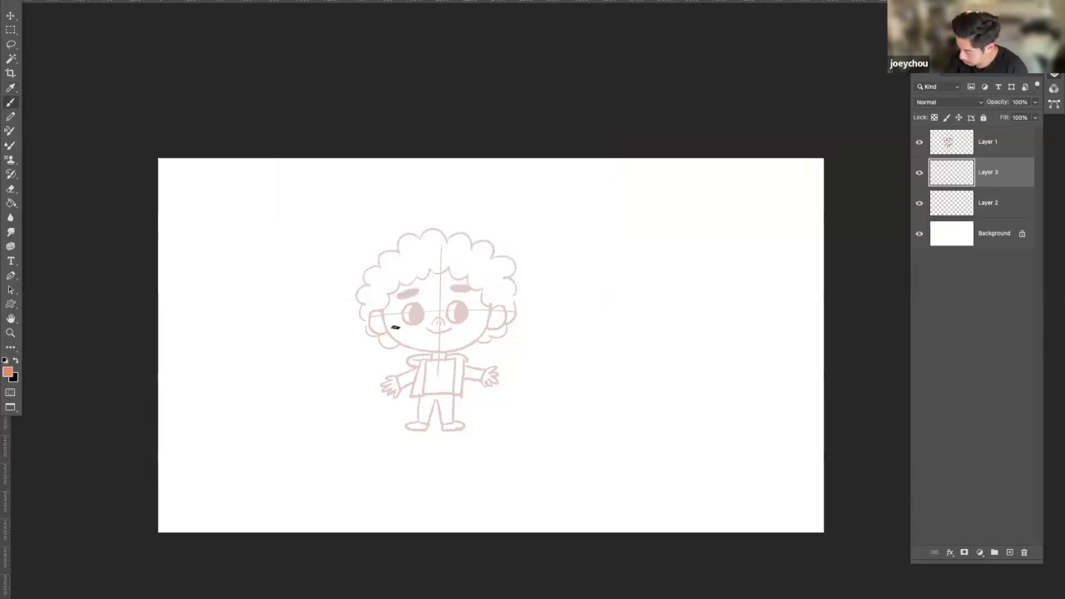
# - Paint the whole head shape solid orange beneath the sketch, extending it up under the hair
pyautogui.moveTo(401, 331)
pyautogui.mouseDown()
pyautogui.moveTo(391, 281)
pyautogui.moveTo(448, 258)
pyautogui.moveTo(415, 261)
pyautogui.moveTo(473, 288)
pyautogui.mouseUp()
pyautogui.moveTo(398, 271)
pyautogui.mouseDown()
pyautogui.moveTo(406, 308)
pyautogui.moveTo(426, 258)
pyautogui.moveTo(431, 317)
pyautogui.moveTo(444, 254)
pyautogui.moveTo(450, 271)
pyautogui.moveTo(471, 293)
pyautogui.mouseUp()
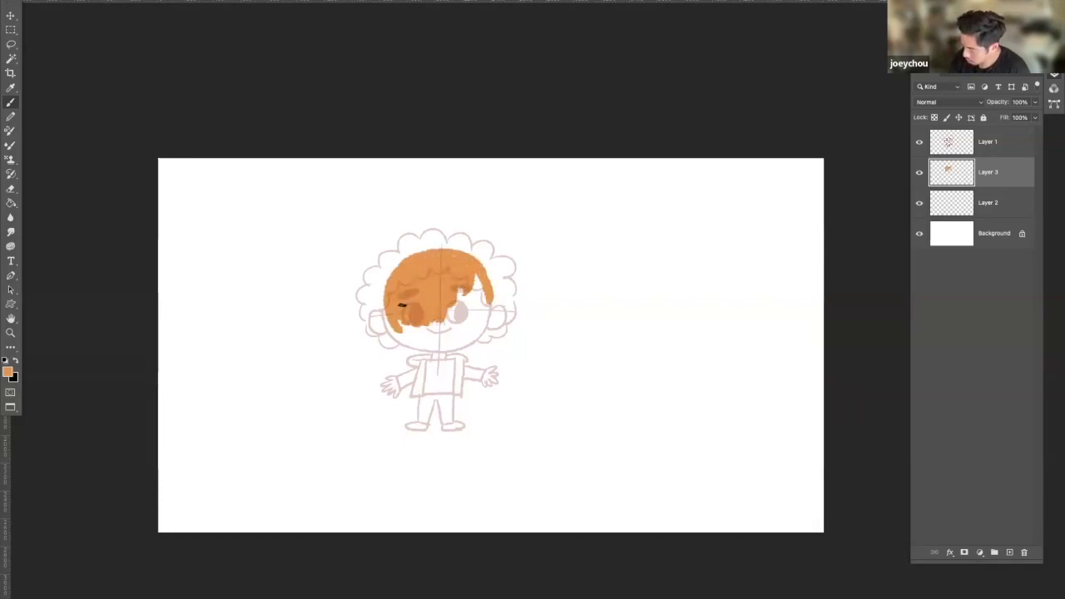
pyautogui.moveTo(402, 306)
pyautogui.mouseDown()
pyautogui.moveTo(401, 336)
pyautogui.moveTo(389, 313)
pyautogui.moveTo(440, 336)
pyautogui.moveTo(401, 332)
pyautogui.moveTo(409, 325)
pyautogui.moveTo(416, 337)
pyautogui.moveTo(415, 319)
pyautogui.moveTo(442, 344)
pyautogui.moveTo(454, 286)
pyautogui.moveTo(452, 311)
pyautogui.moveTo(454, 285)
pyautogui.moveTo(450, 306)
pyautogui.moveTo(464, 311)
pyautogui.moveTo(460, 326)
pyautogui.moveTo(466, 297)
pyautogui.moveTo(478, 330)
pyautogui.moveTo(423, 346)
pyautogui.moveTo(480, 321)
pyautogui.mouseUp()
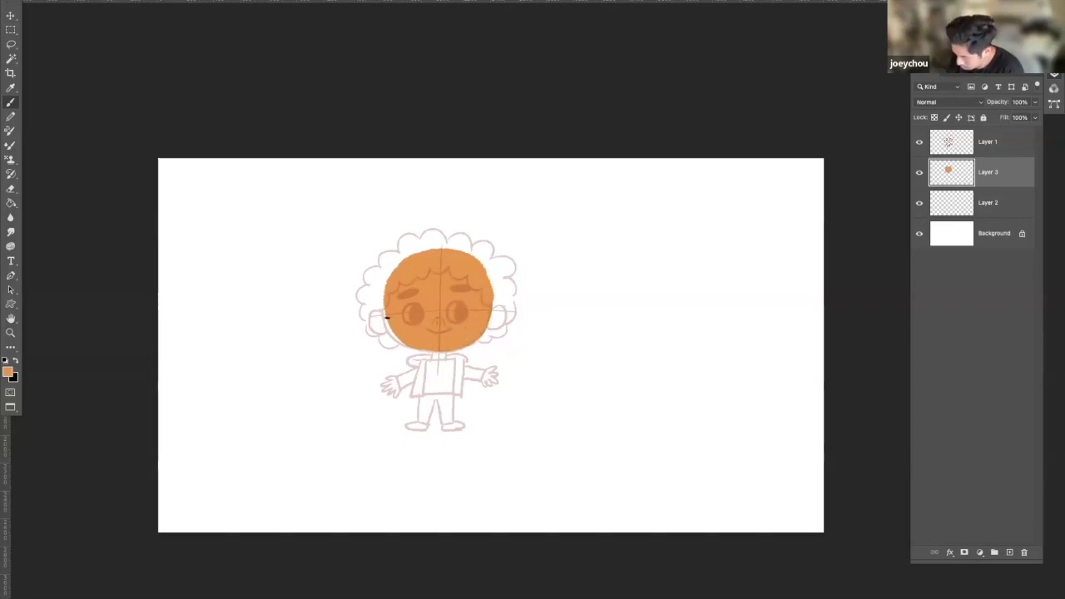
# - Paint both ears and the neck orange, smoothing the top of the head and trimming the neck's lower edge
pyautogui.moveTo(371, 314)
pyautogui.mouseDown()
pyautogui.moveTo(376, 328)
pyautogui.moveTo(384, 313)
pyautogui.mouseUp()
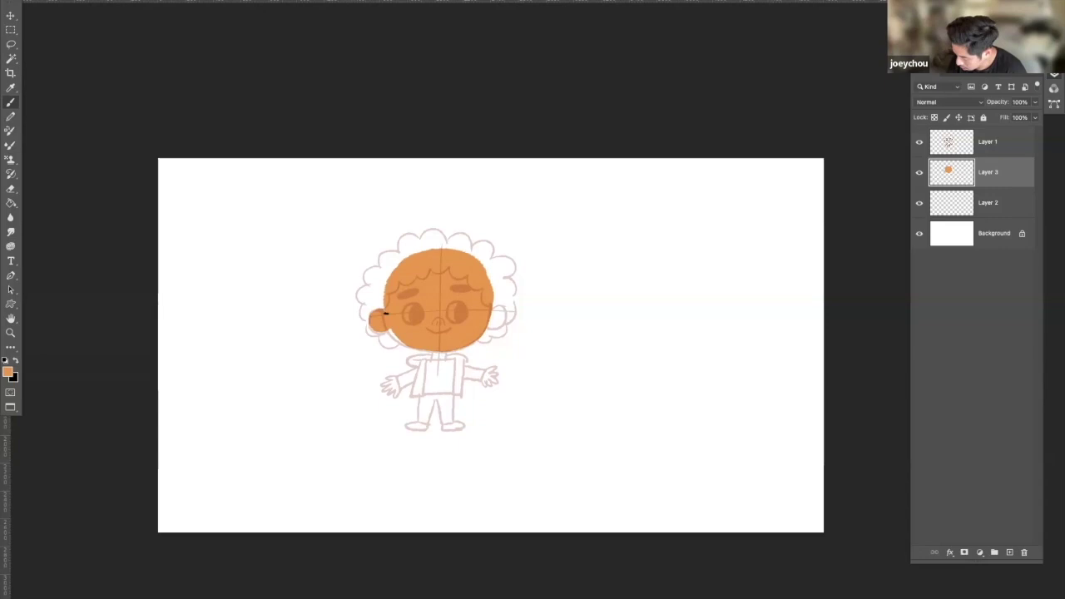
pyautogui.moveTo(489, 310); pyautogui.dragTo(497, 318)
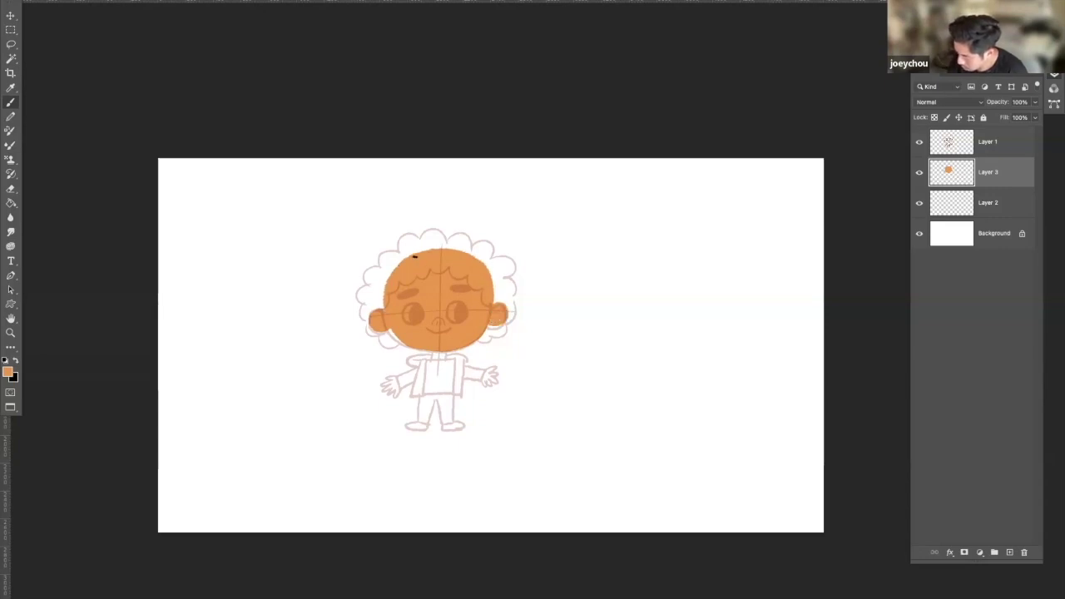
pyautogui.moveTo(412, 256); pyautogui.dragTo(474, 254)
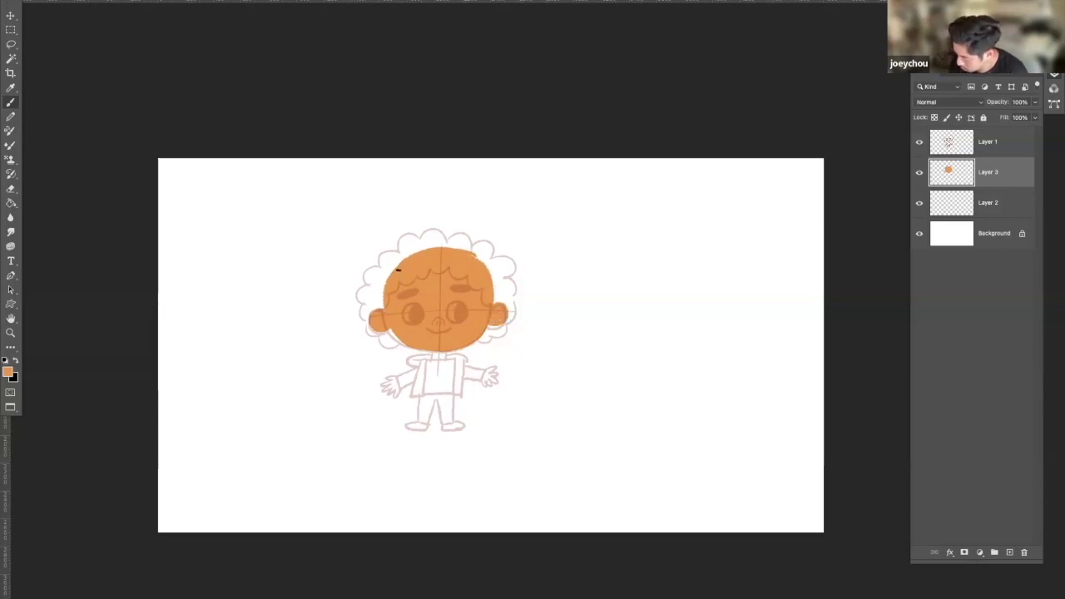
pyautogui.moveTo(438, 349)
pyautogui.mouseDown()
pyautogui.moveTo(434, 361)
pyautogui.moveTo(444, 354)
pyautogui.mouseUp()
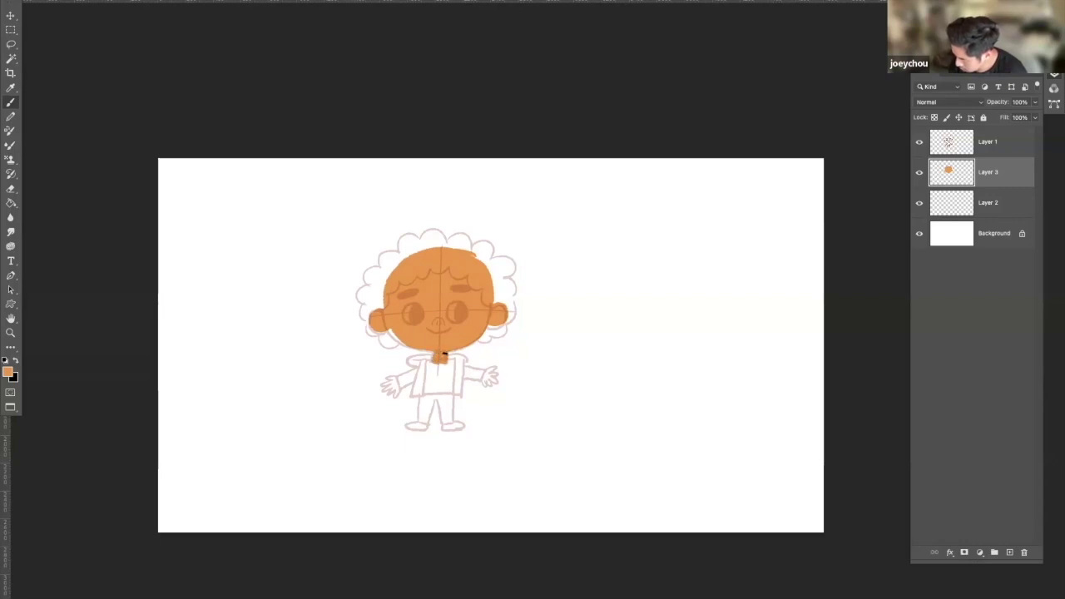
pyautogui.press('e')
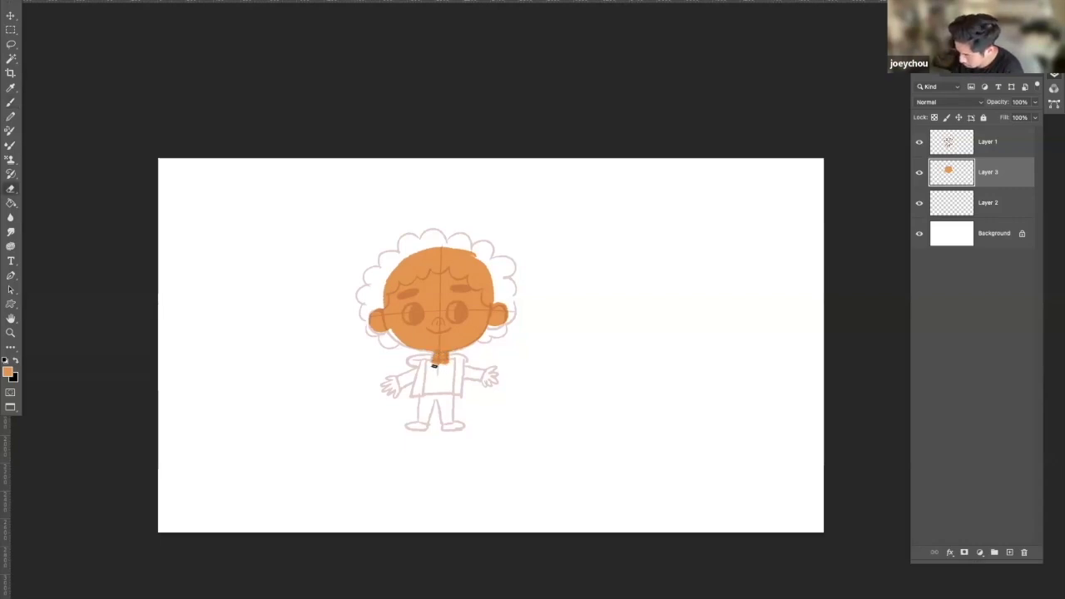
pyautogui.moveTo(432, 364); pyautogui.dragTo(455, 362)
pyautogui.press('b')
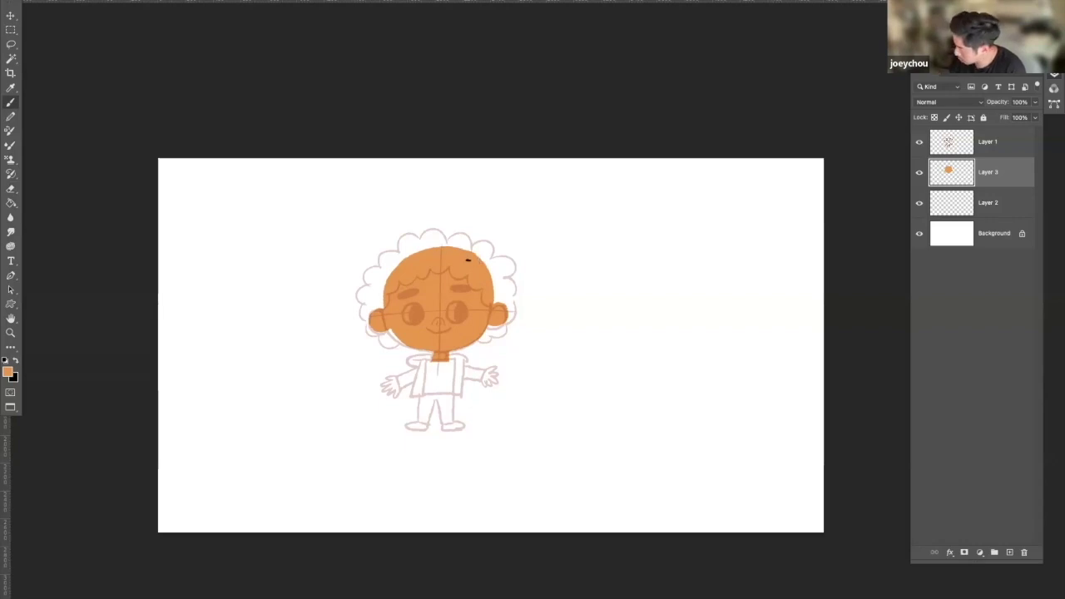
# - Add a layer clipped to the head layer and softly blush both cheeks and the nose in red (RGB 255, 35, 51)
pyautogui.click(1009, 551)
pyautogui.keyDown('alt'); pyautogui.click(998, 187); pyautogui.keyUp('alt')
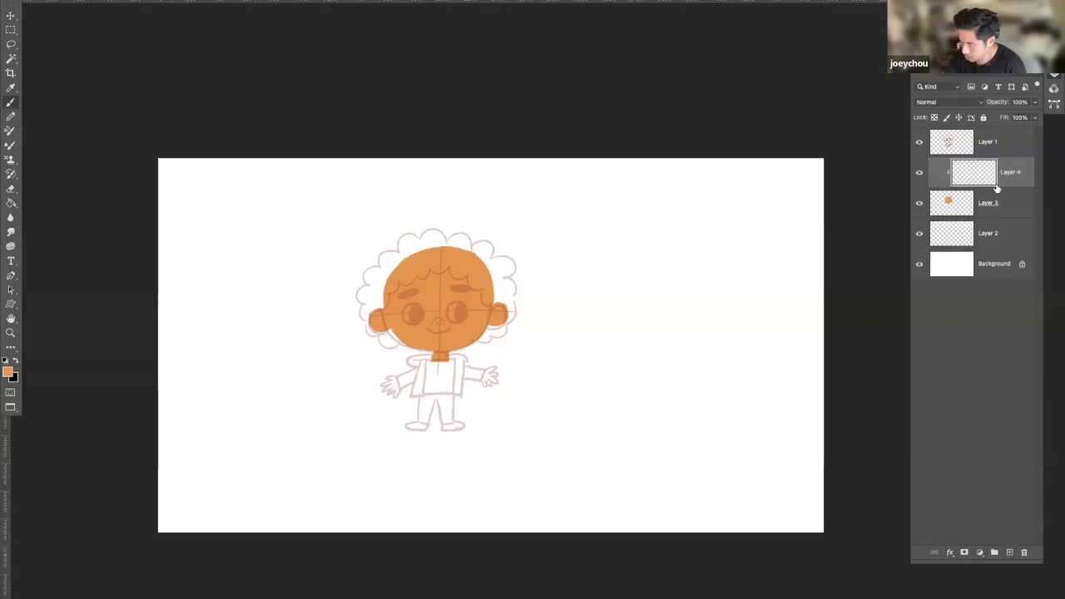
pyautogui.click(10, 372)
pyautogui.click(460, 96)
pyautogui.click(430, 91)
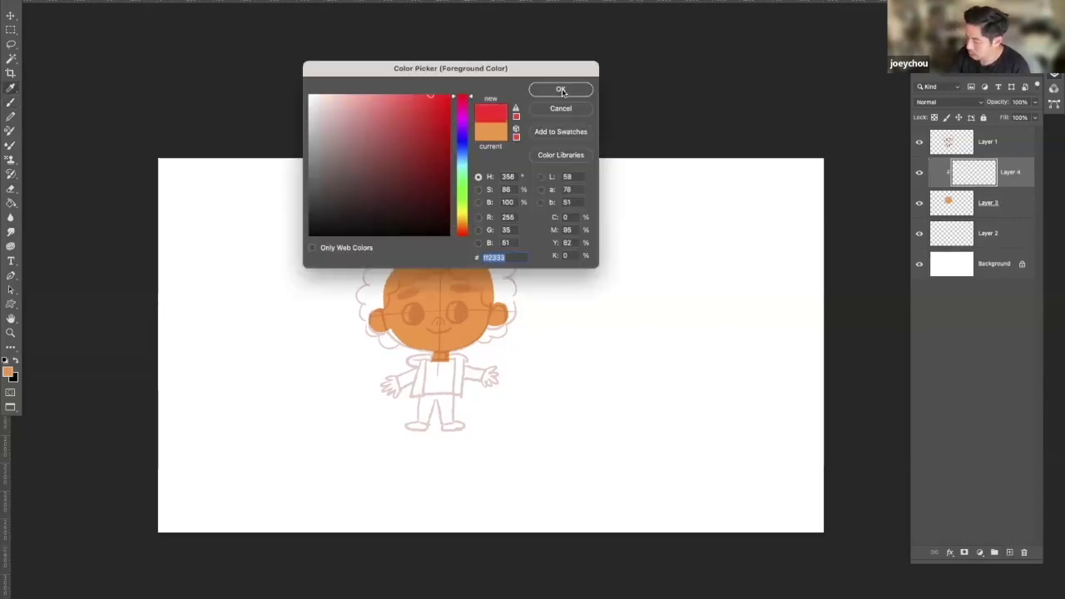
pyautogui.click(560, 87)
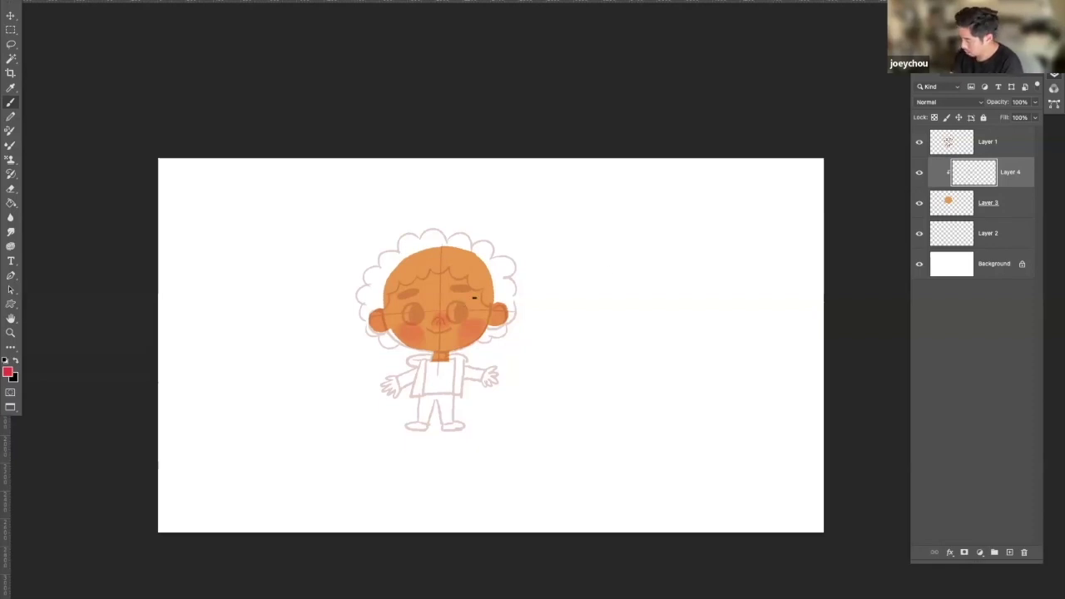
# - On another clipped layer, paint both eye whites in canvas white with the AABrush Tool Oil Heavy Flow Dry Edges 1 brush
pyautogui.click(1009, 553)
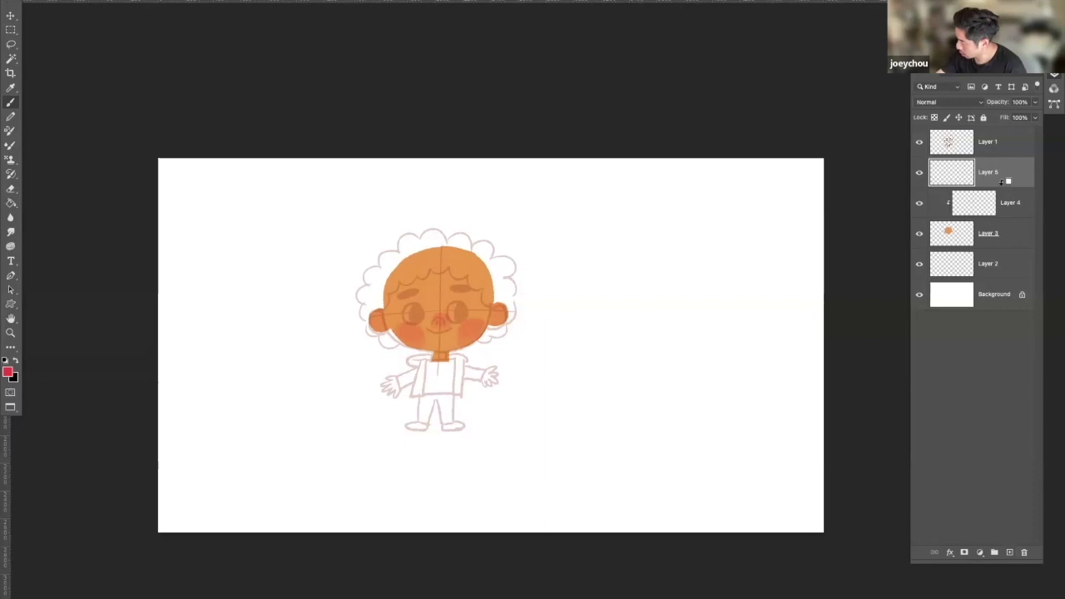
pyautogui.keyDown('alt'); pyautogui.click(1004, 188); pyautogui.keyUp('alt')
pyautogui.click(61, 4)
pyautogui.doubleClick(92, 17)
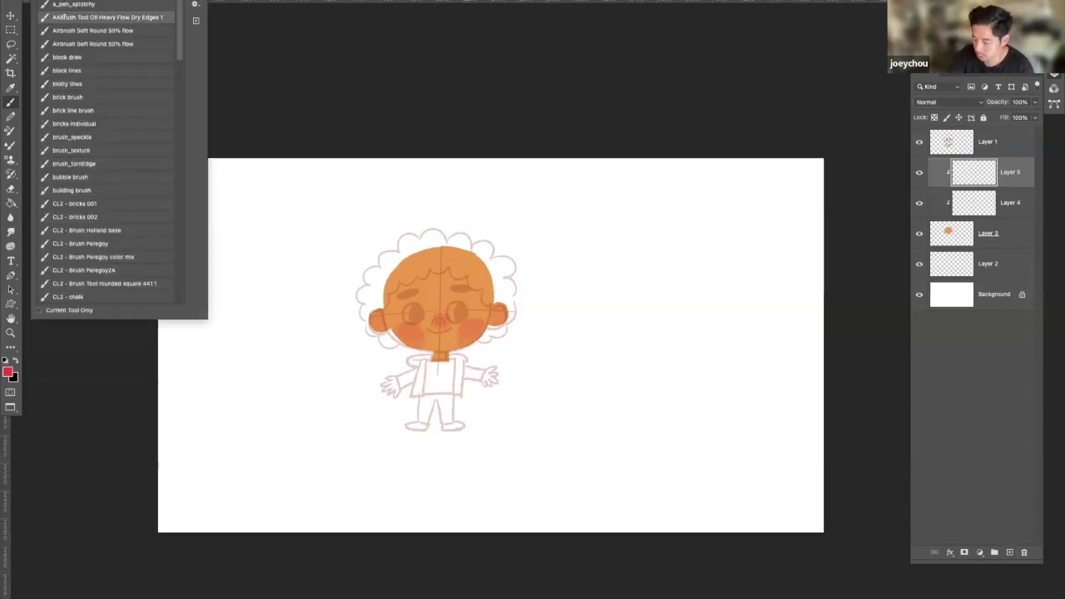
pyautogui.keyDown('alt'); pyautogui.click(318, 257); pyautogui.keyUp('alt')
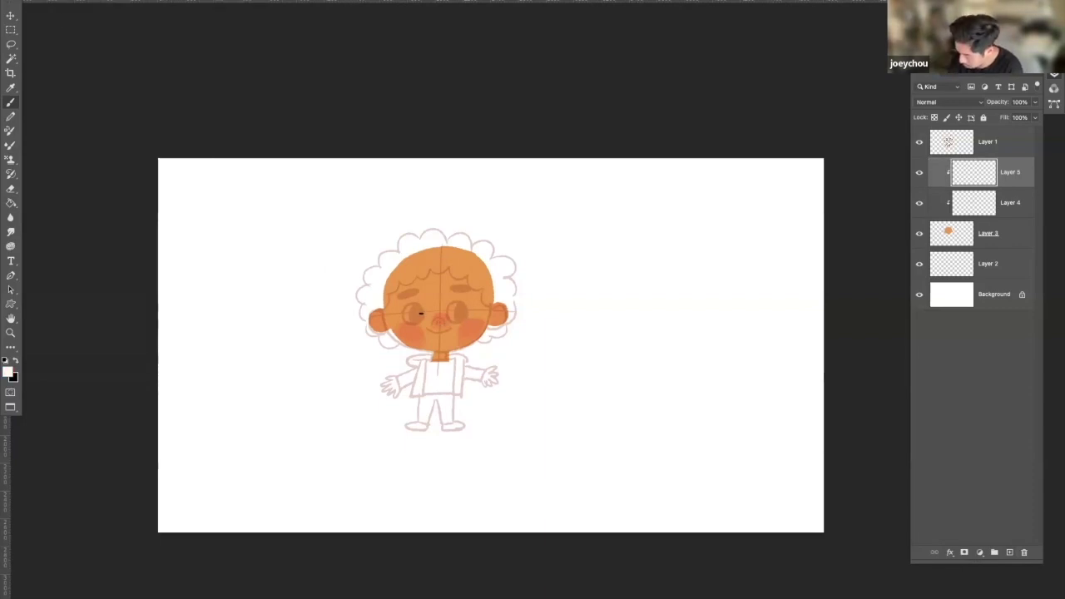
pyautogui.moveTo(409, 321)
pyautogui.mouseDown()
pyautogui.moveTo(412, 307)
pyautogui.moveTo(416, 319)
pyautogui.moveTo(413, 309)
pyautogui.moveTo(453, 320)
pyautogui.moveTo(462, 304)
pyautogui.moveTo(457, 312)
pyautogui.mouseUp()
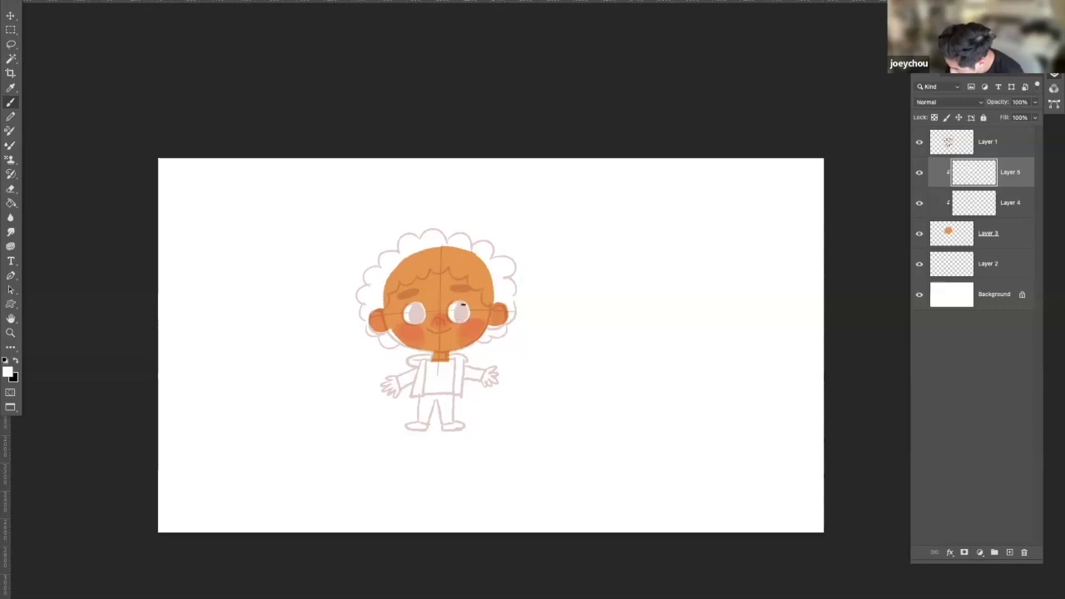
# - Lock the eye layer's transparent pixels and paint both irises inside the eye whites in brown (RGB 117, 36, 7)
pyautogui.click(934, 117)
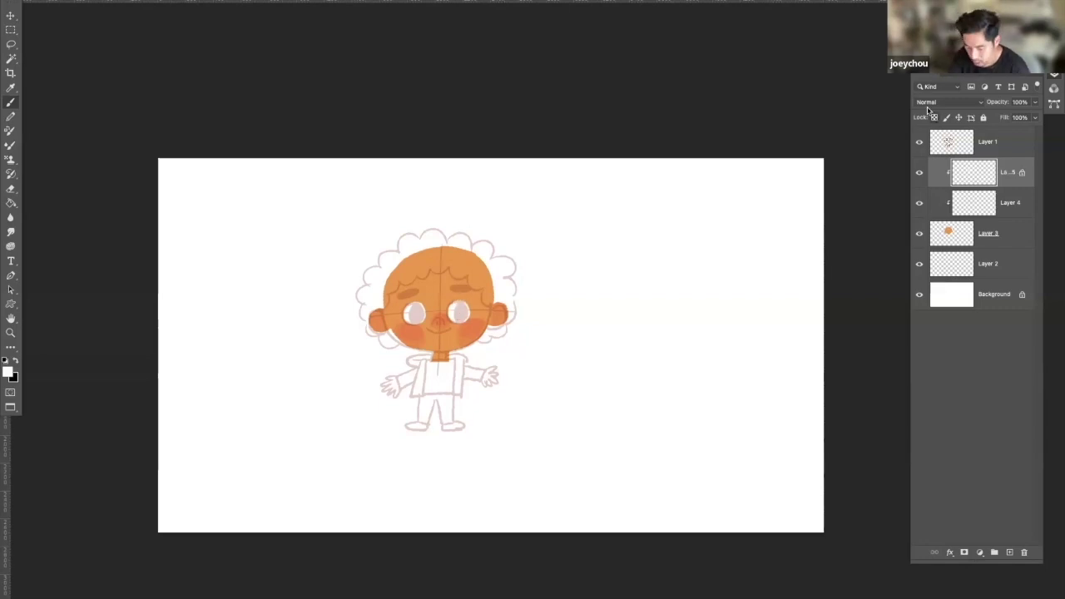
pyautogui.click(7, 370)
pyautogui.click(444, 217)
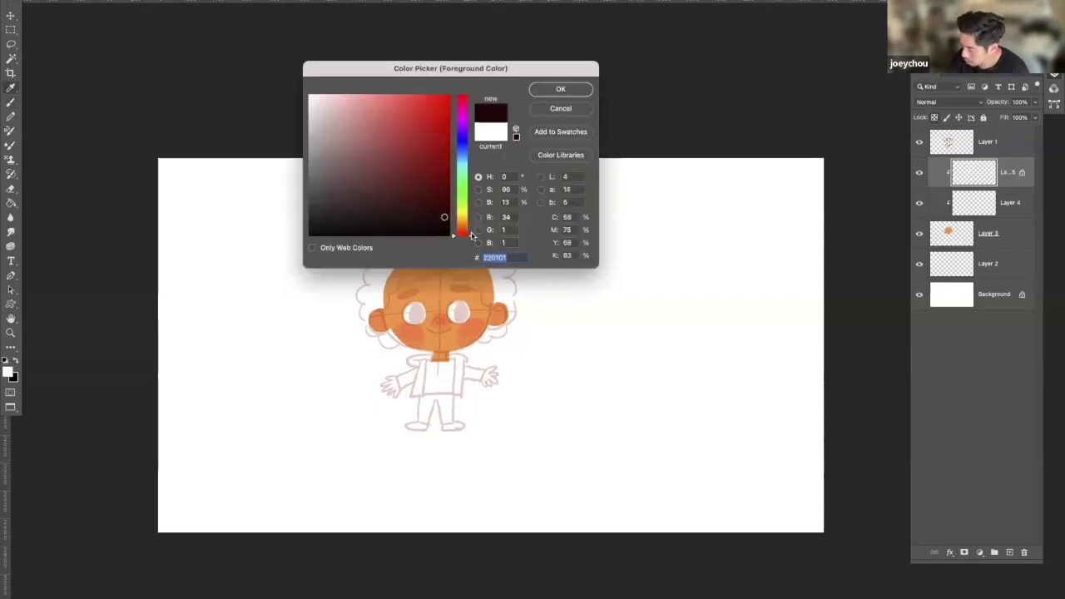
pyautogui.moveTo(472, 235); pyautogui.dragTo(472, 230)
pyautogui.click(433, 144)
pyautogui.click(441, 172)
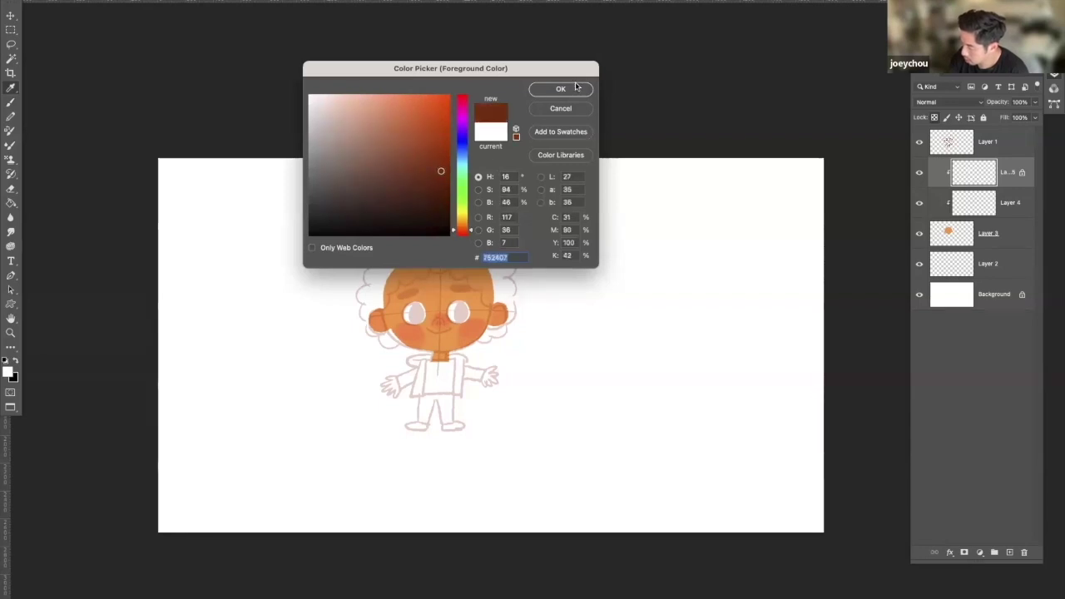
pyautogui.click(562, 89)
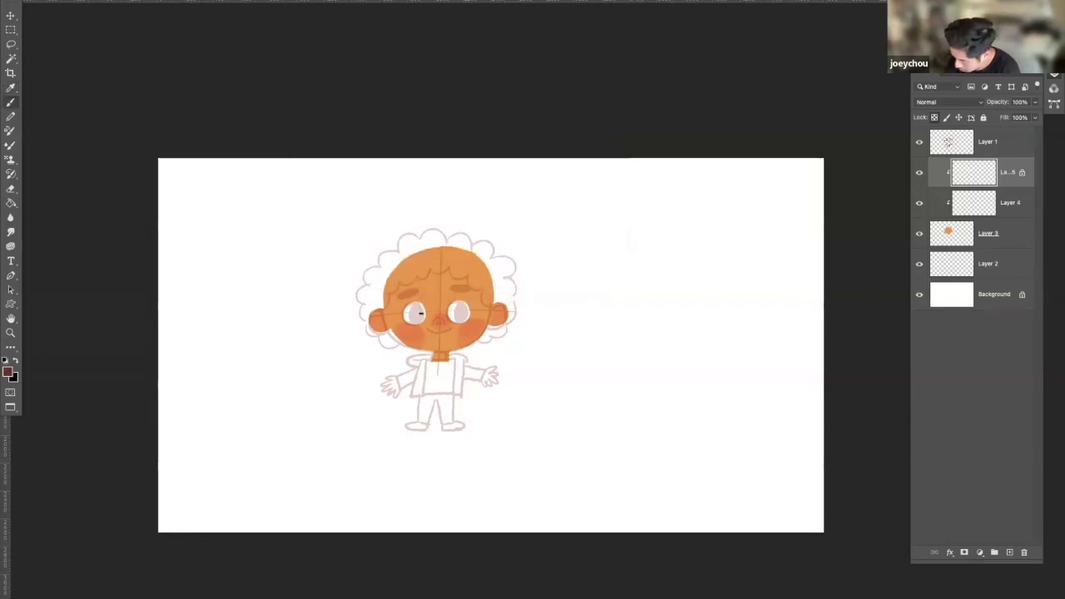
pyautogui.moveTo(420, 312)
pyautogui.mouseDown()
pyautogui.moveTo(416, 321)
pyautogui.moveTo(462, 304)
pyautogui.moveTo(462, 319)
pyautogui.moveTo(459, 301)
pyautogui.moveTo(461, 313)
pyautogui.mouseUp()
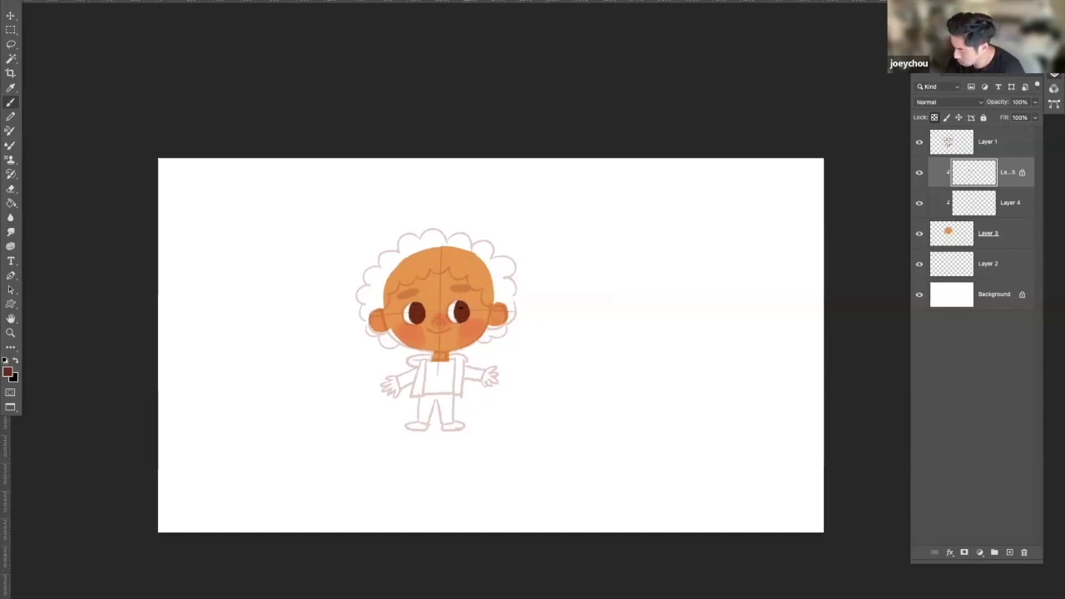
# - Unlock the layer's transparency, darken the foreground colour to a very dark brown and paint both eyebrows over the sketch
pyautogui.click(8, 371)
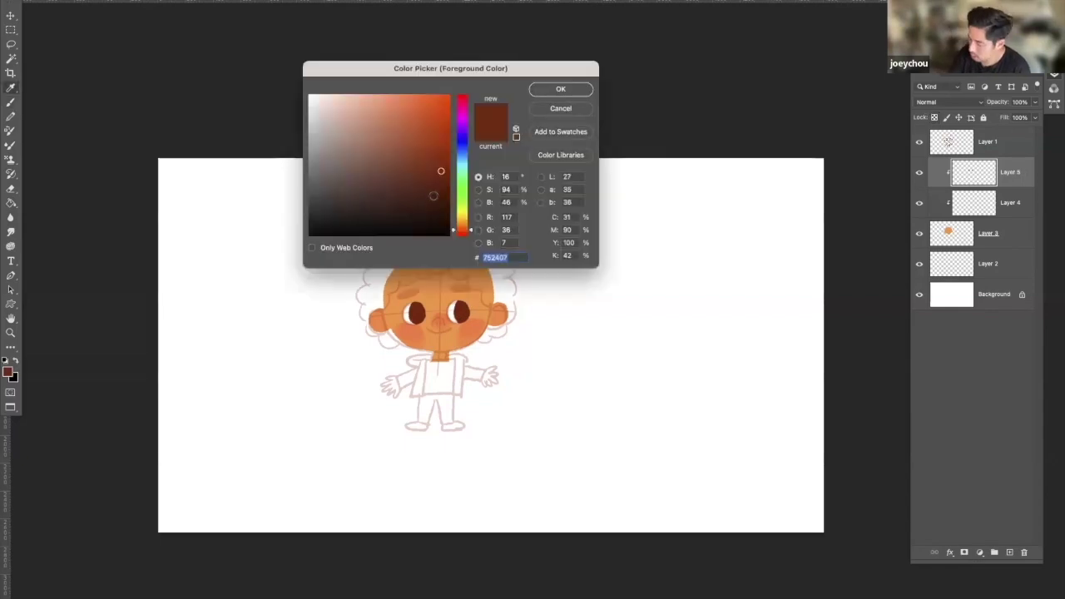
pyautogui.click(561, 90)
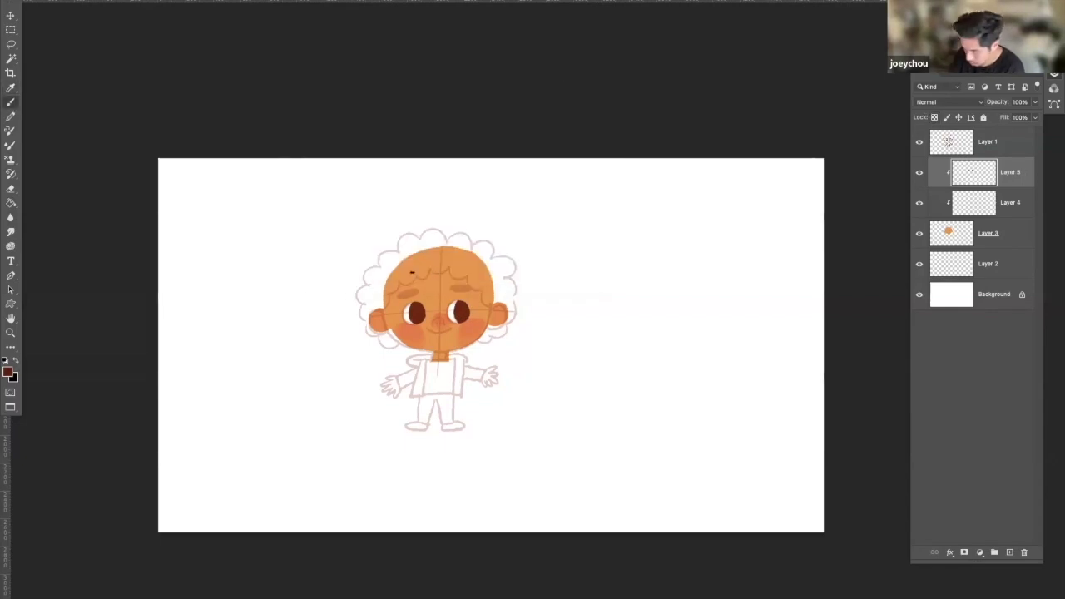
pyautogui.click(8, 371)
pyautogui.click(560, 90)
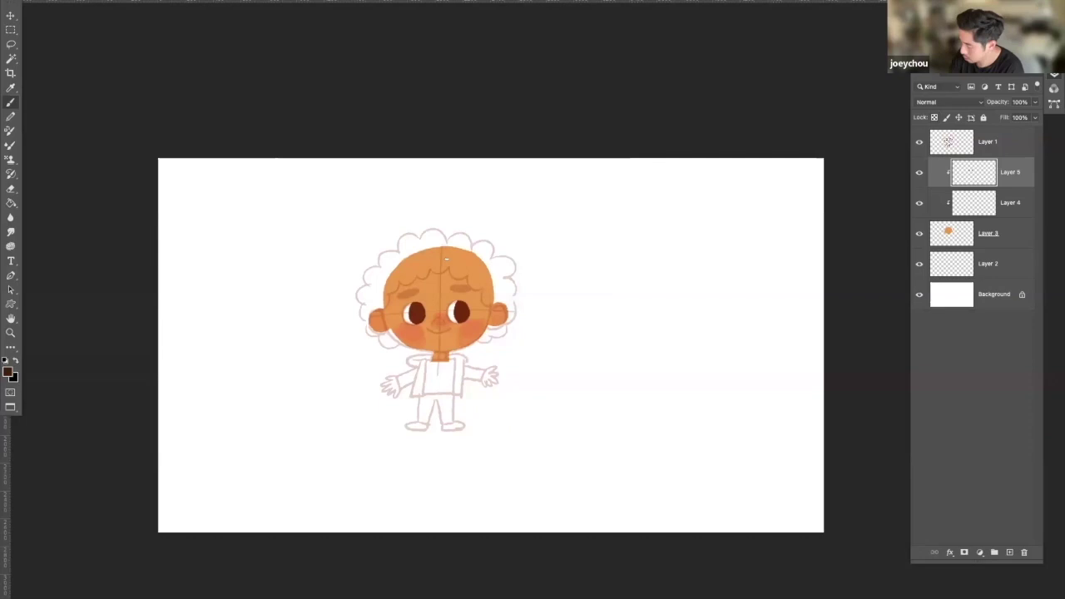
pyautogui.moveTo(409, 294)
pyautogui.mouseDown()
pyautogui.moveTo(398, 296)
pyautogui.moveTo(473, 288)
pyautogui.moveTo(454, 289)
pyautogui.mouseUp()
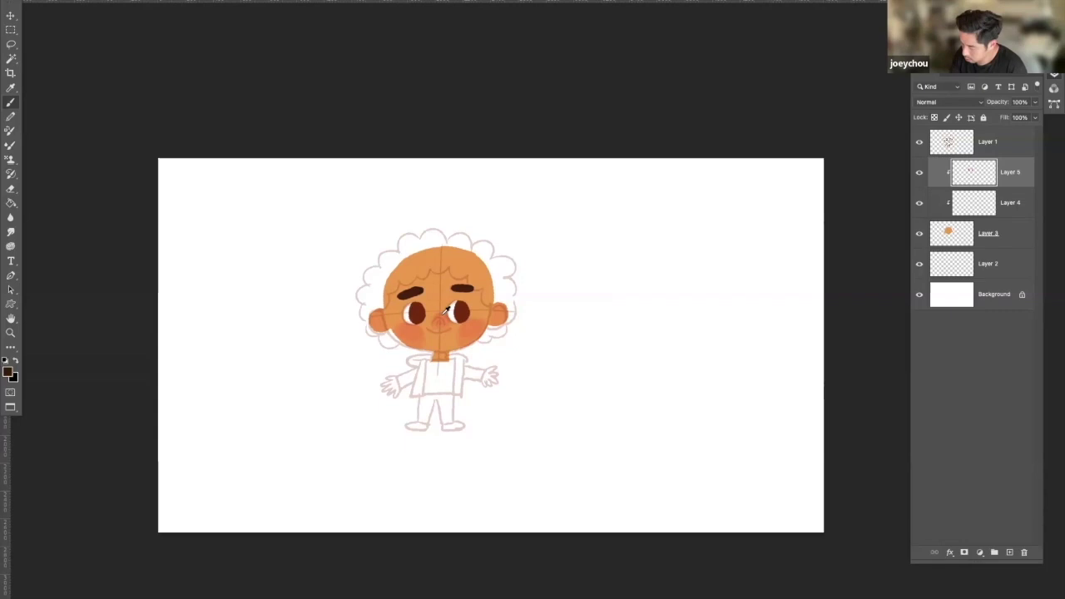
# - Sample the face colour, deepen it to a reddish orange and paint the small round nose, undoing and redoing strokes
pyautogui.keyDown('alt'); pyautogui.click(445, 308); pyautogui.keyUp('alt')
pyautogui.click(8, 369)
pyautogui.click(556, 87)
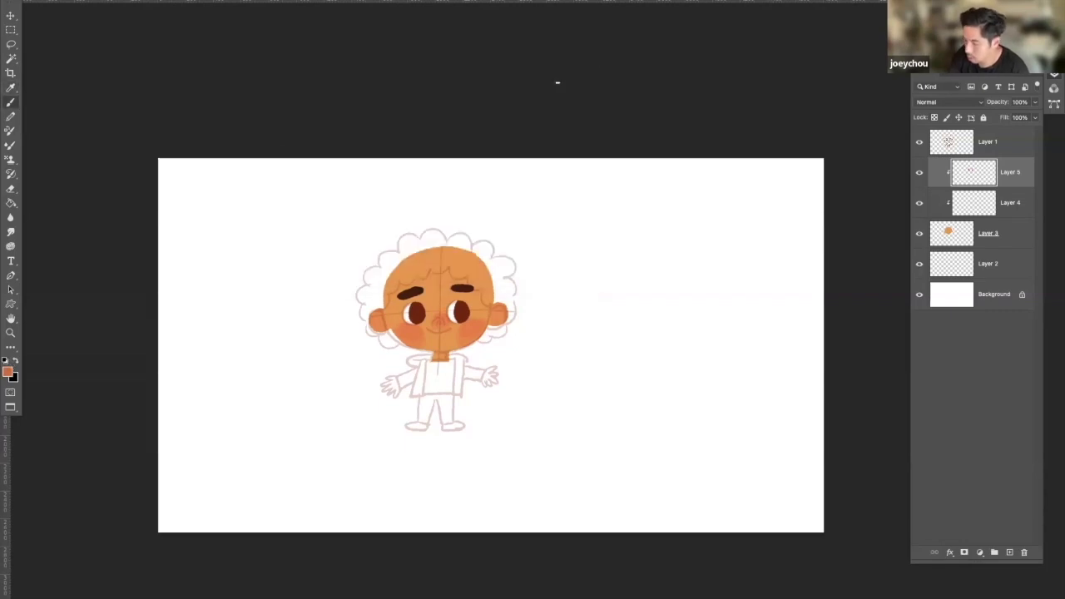
pyautogui.hotkey('ctrl', 'z')
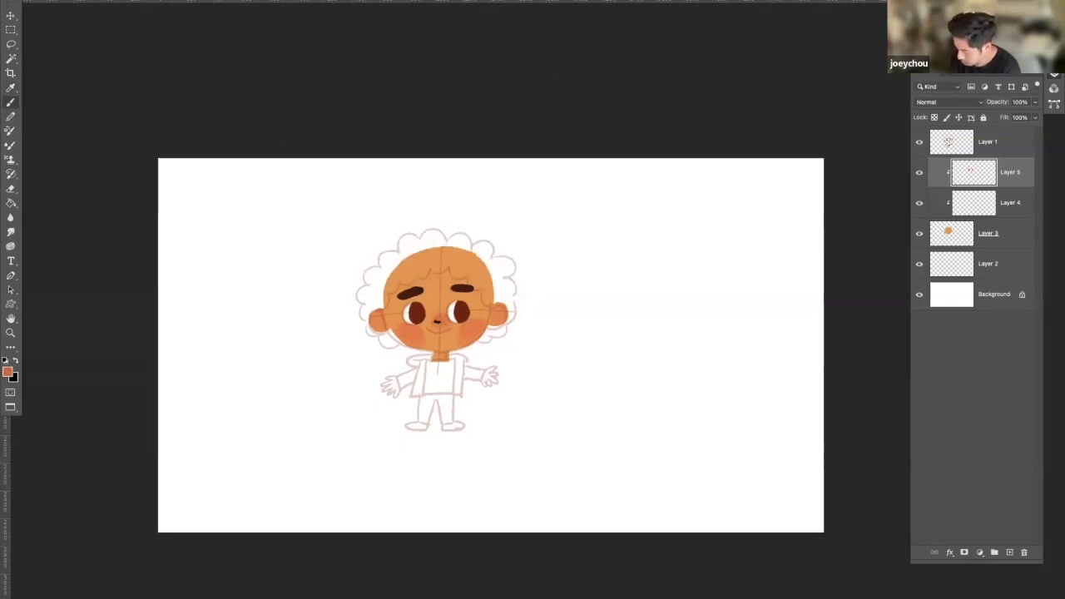
pyautogui.moveTo(434, 324); pyautogui.dragTo(441, 309)
pyautogui.hotkey('ctrl', 'z')
pyautogui.press('e')
pyautogui.press('b')
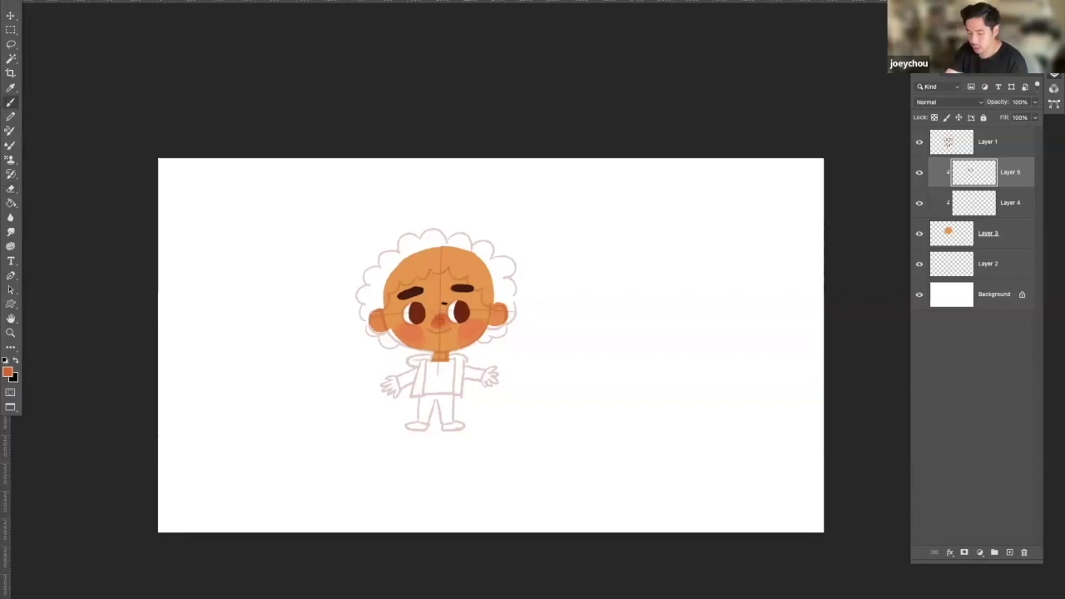
# - Switch to a small round brush and add nostril details to the nose in a muted dark red
pyautogui.click(141, 166)
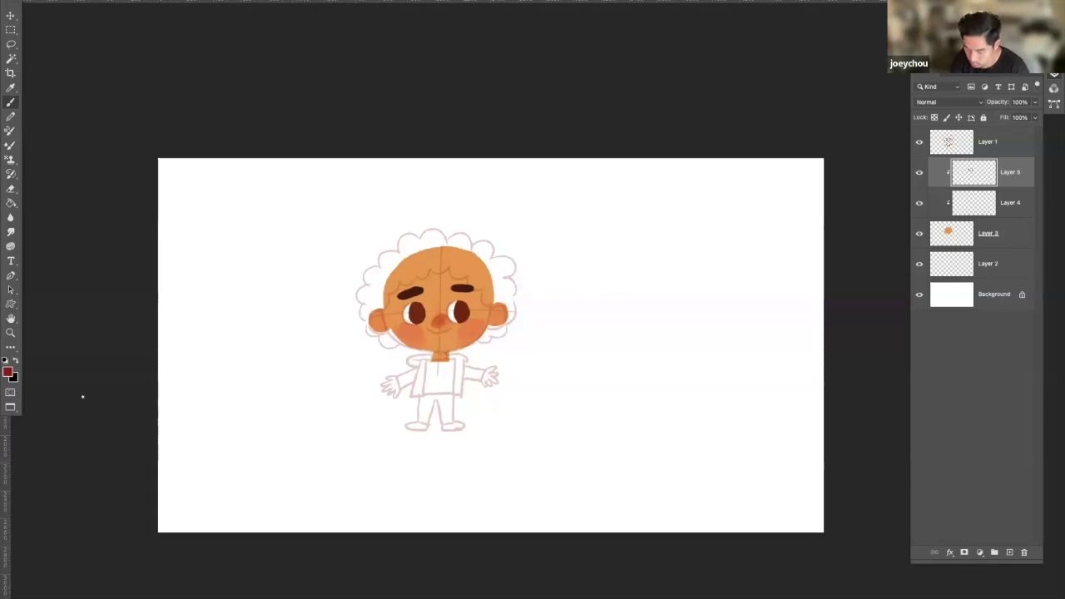
pyautogui.click(8, 371)
pyautogui.click(427, 138)
pyautogui.click(562, 88)
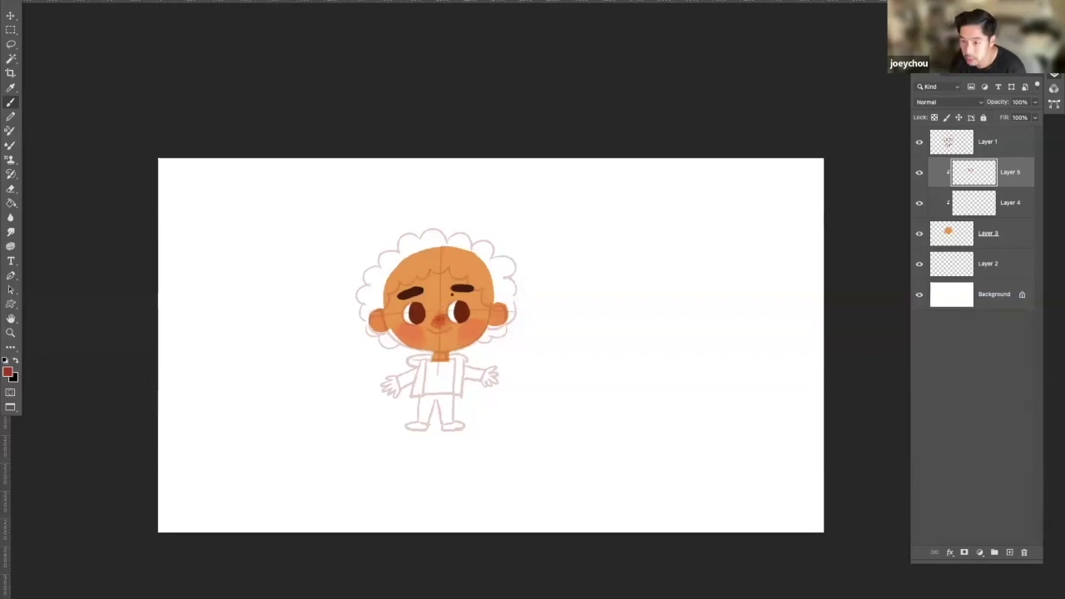
# - Switch back to the painting brush, sample the nose colour and lighten it to a peach foreground colour (RGB 255, 179, 155)
pyautogui.click(42, 2)
pyautogui.doubleClick(62, 17)
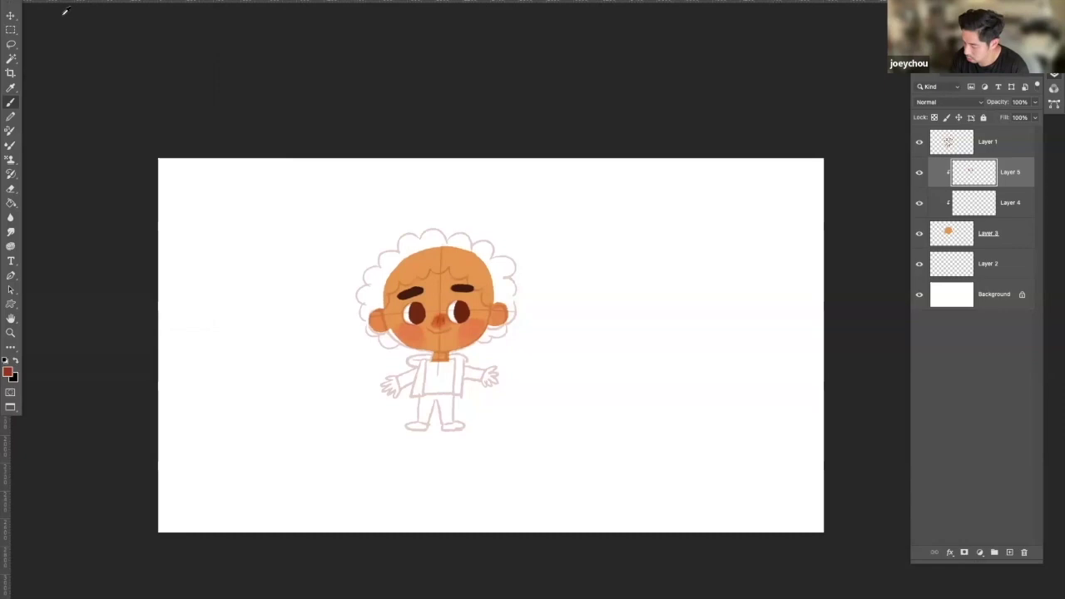
pyautogui.keyDown('alt'); pyautogui.click(436, 318); pyautogui.keyUp('alt')
pyautogui.click(8, 371)
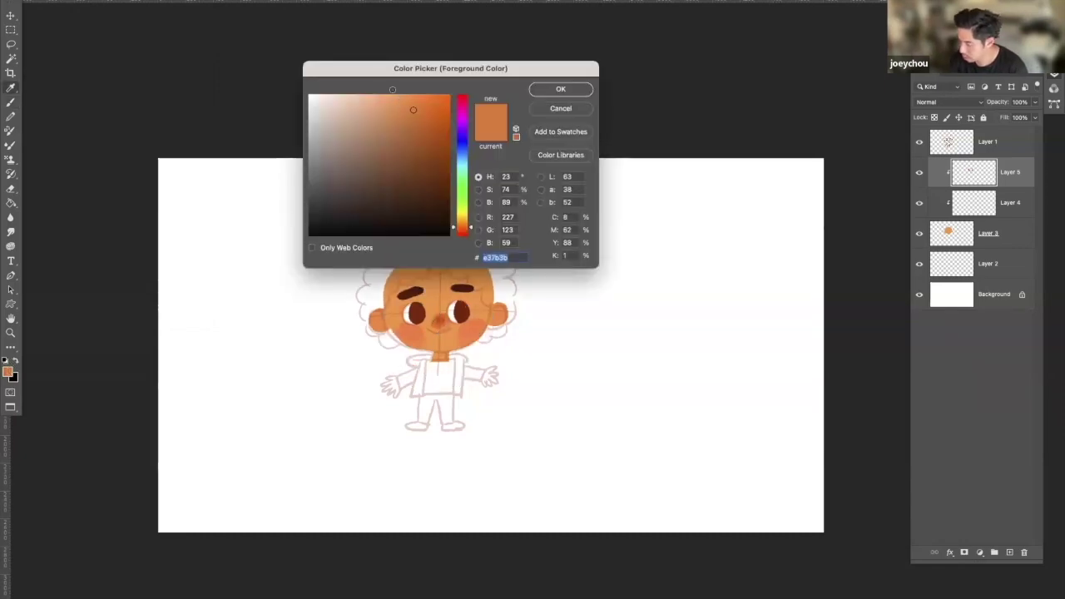
pyautogui.click(394, 95)
pyautogui.click(569, 89)
pyautogui.click(7, 370)
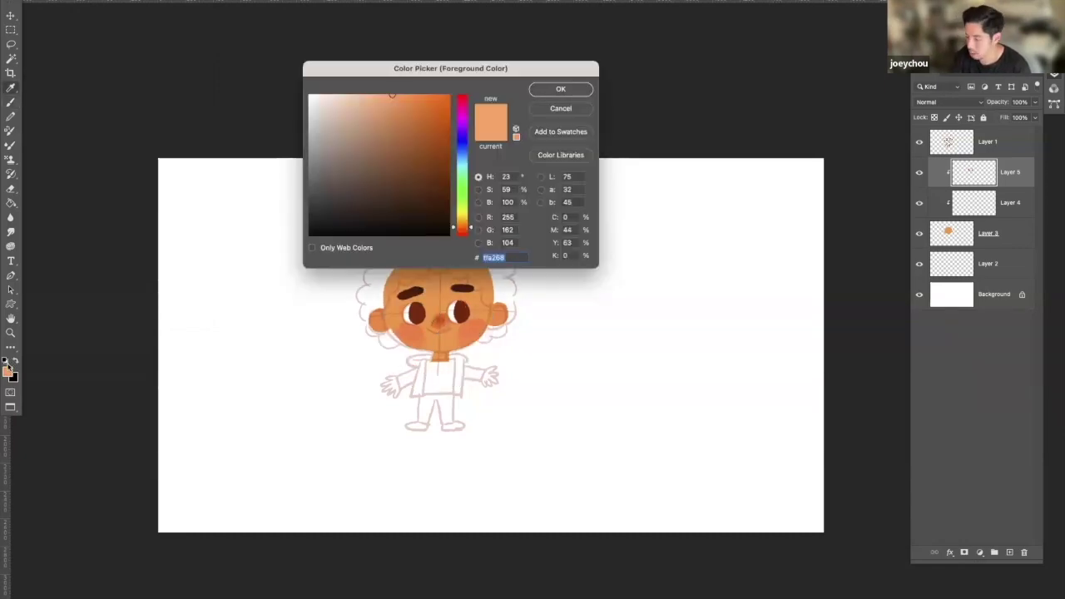
pyautogui.click(383, 93)
pyautogui.moveTo(473, 228); pyautogui.dragTo(470, 230)
pyautogui.moveTo(385, 96); pyautogui.dragTo(382, 79)
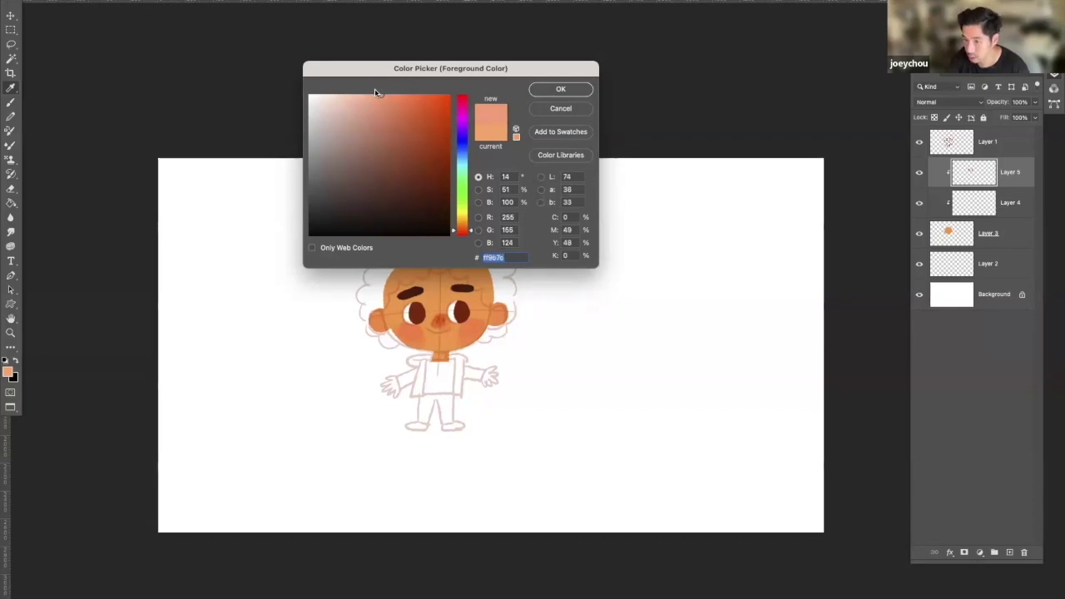
pyautogui.click(363, 94)
pyautogui.click(564, 92)
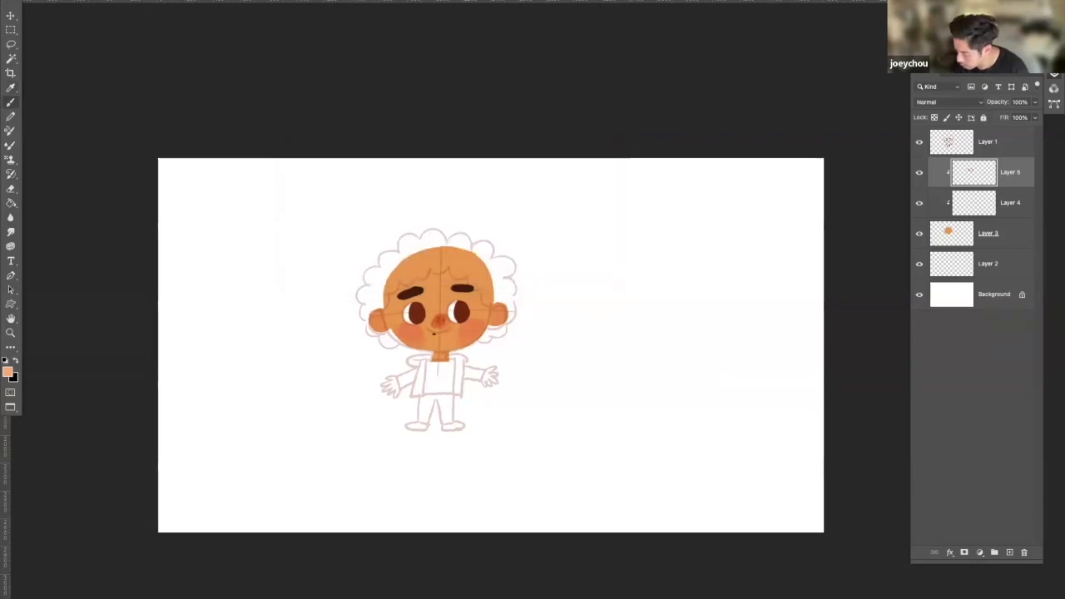
# - Lighten the foreground colour to pale pink (RGB 255, 200, 183), paint the open smiling mouth below the nose and tidy its edges with the Eraser
pyautogui.click(8, 371)
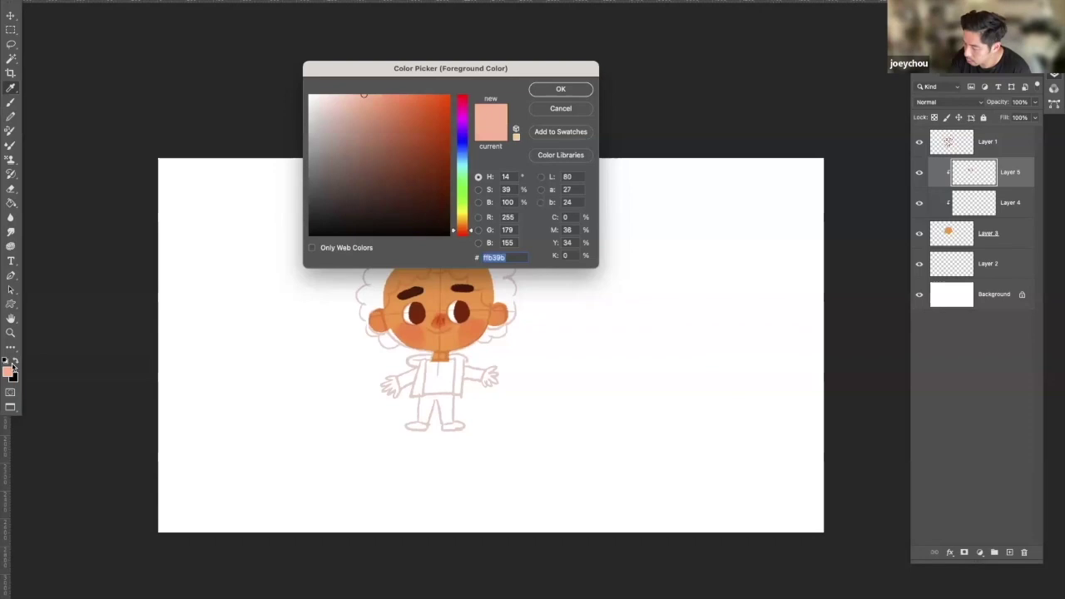
pyautogui.click(349, 92)
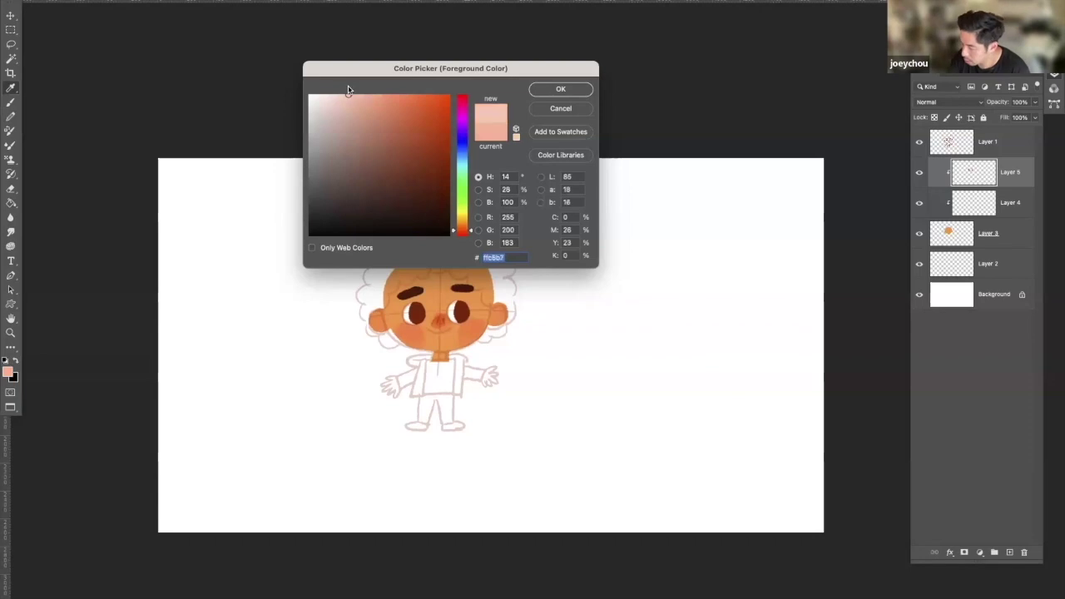
pyautogui.click(560, 89)
pyautogui.moveTo(428, 329); pyautogui.dragTo(446, 328)
pyautogui.press('e')
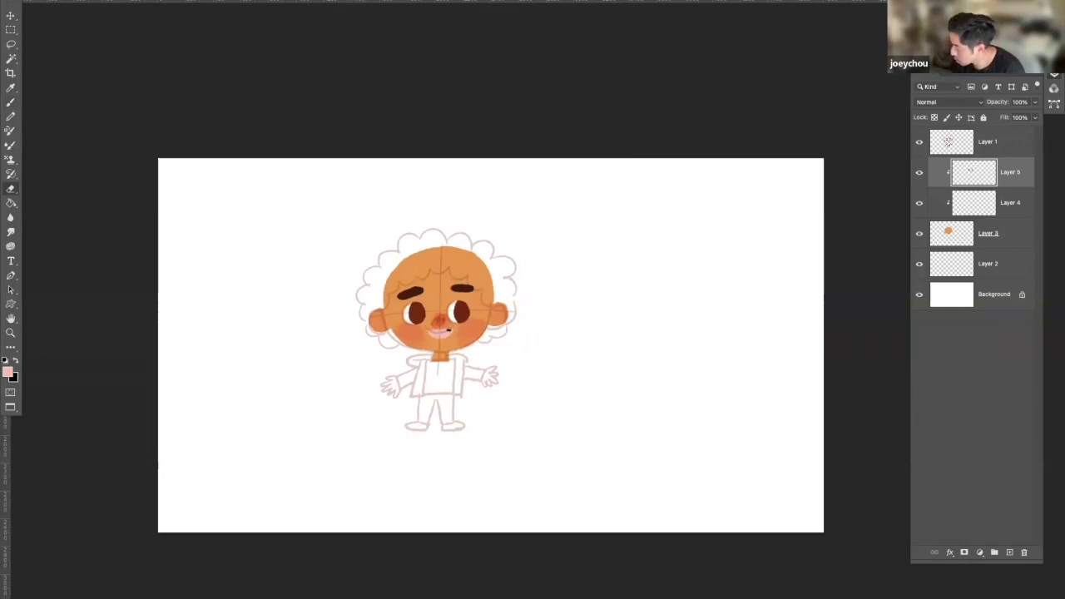
# - Lock the facial-feature layer's transparent pixels and shade the lower part of the mouth in a slightly deeper pink
pyautogui.click(934, 117)
pyautogui.press('b')
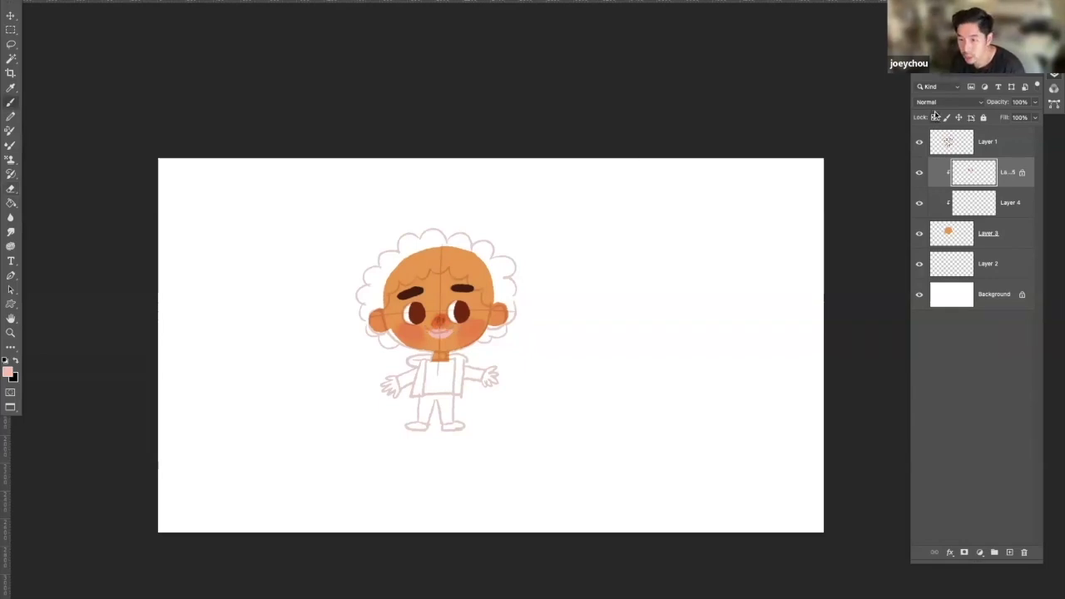
pyautogui.click(10, 371)
pyautogui.click(355, 100)
pyautogui.click(562, 90)
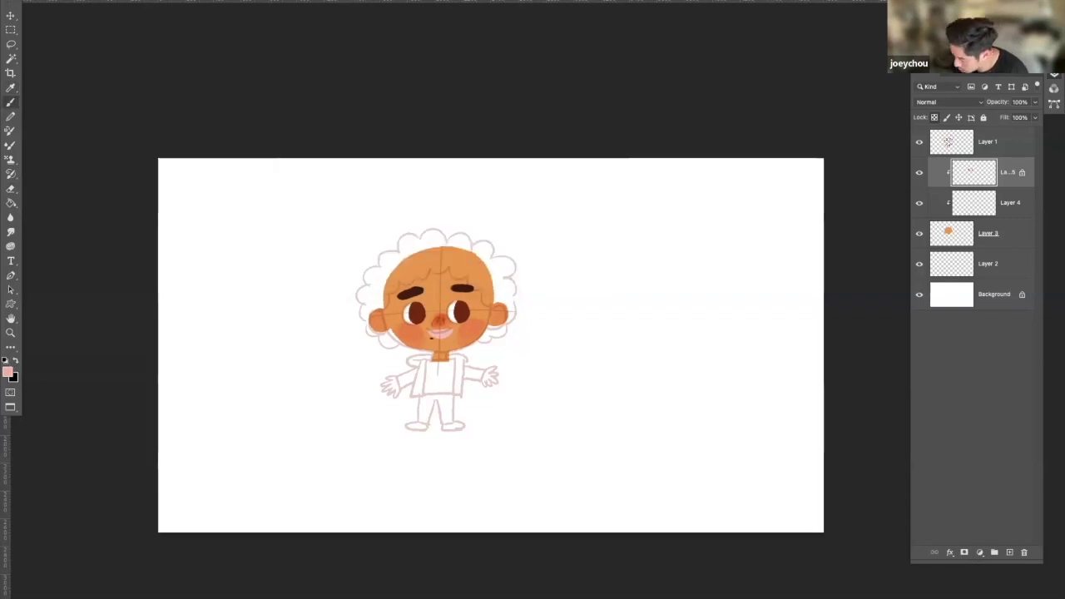
pyautogui.moveTo(432, 337); pyautogui.dragTo(450, 335)
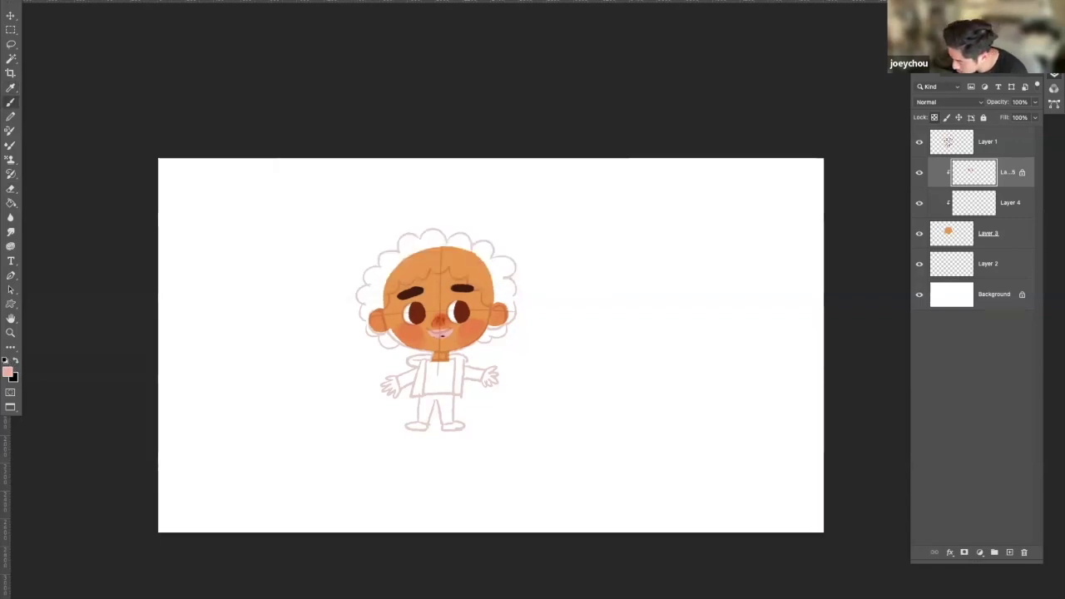
# - Paint the upper teeth inside the mouth in canvas white, and check the face with the sketch layer briefly hidden
pyautogui.keyDown('alt'); pyautogui.click(319, 316); pyautogui.keyUp('alt')
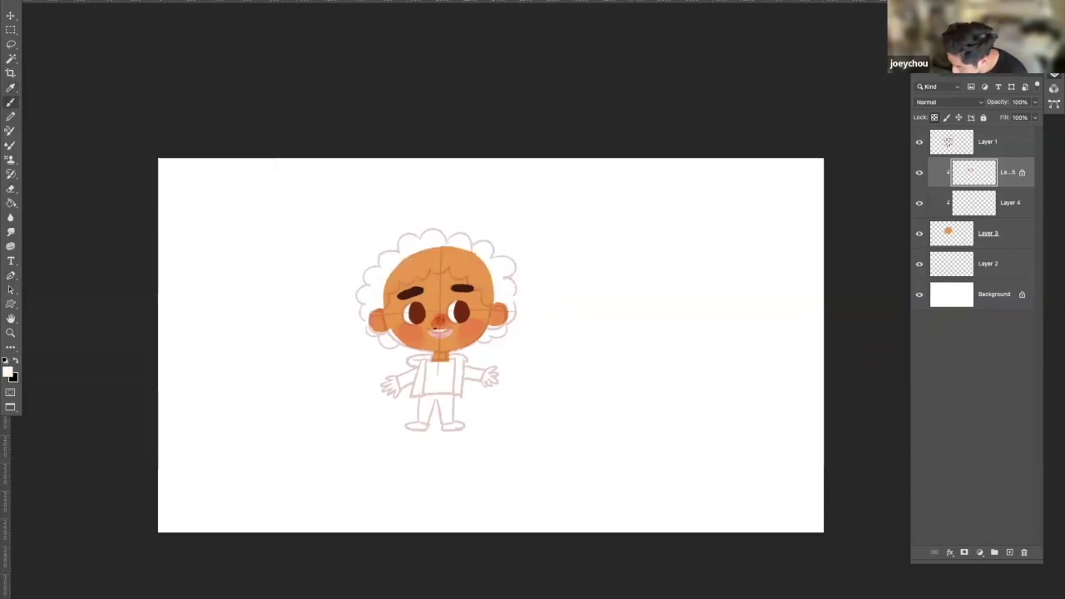
pyautogui.click(918, 143)
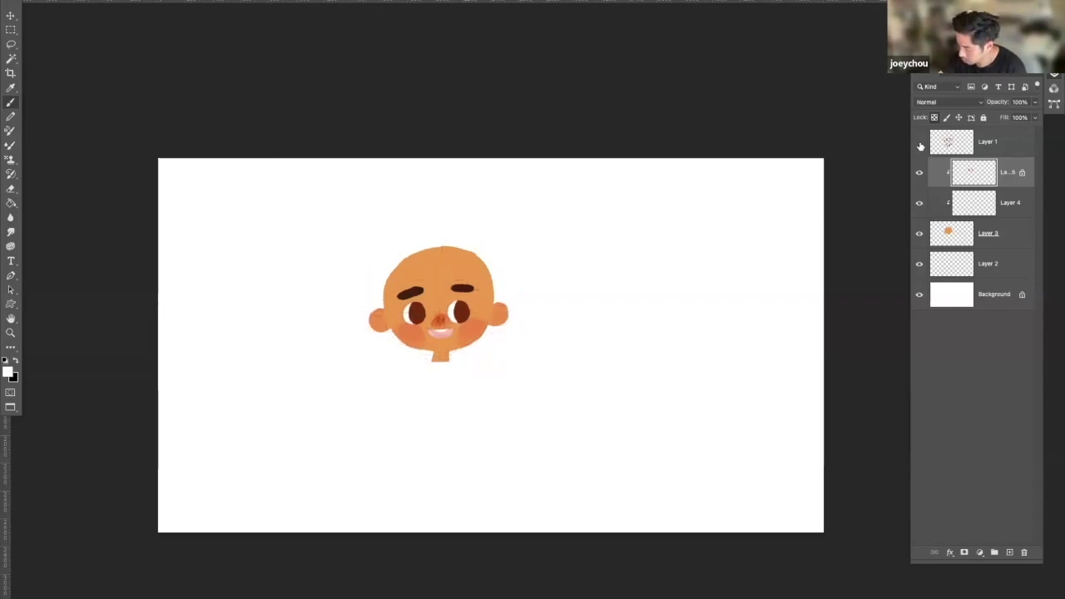
pyautogui.click(920, 143)
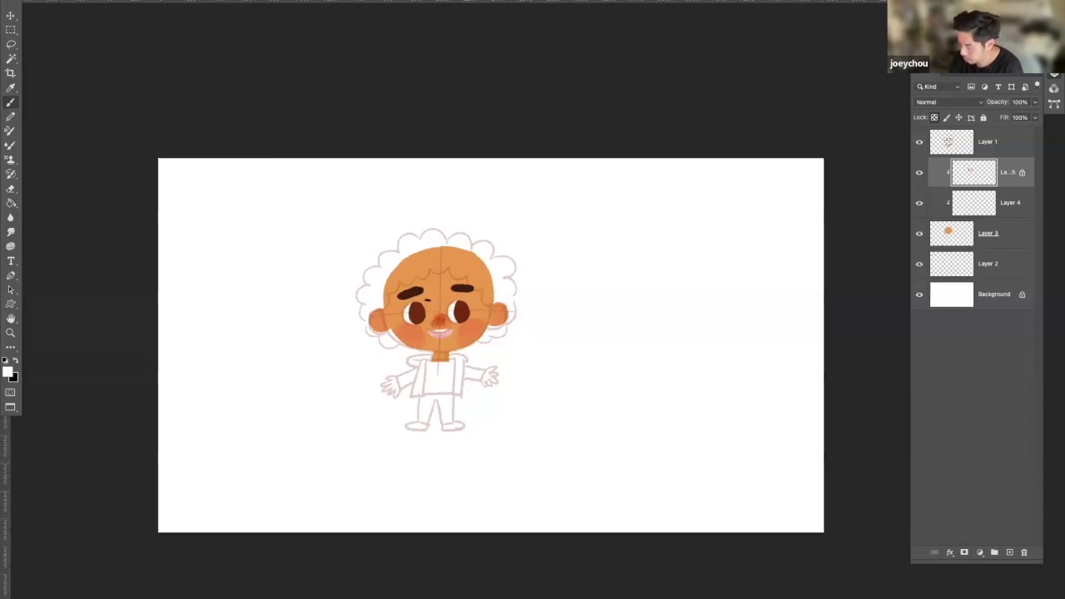
# - Add a layer above the facial features for the hair and set the foreground colour to dark reddish brown (RGB 106, 36, 17)
pyautogui.hotkey('ctrl', 'shift', 'alt', 'n')
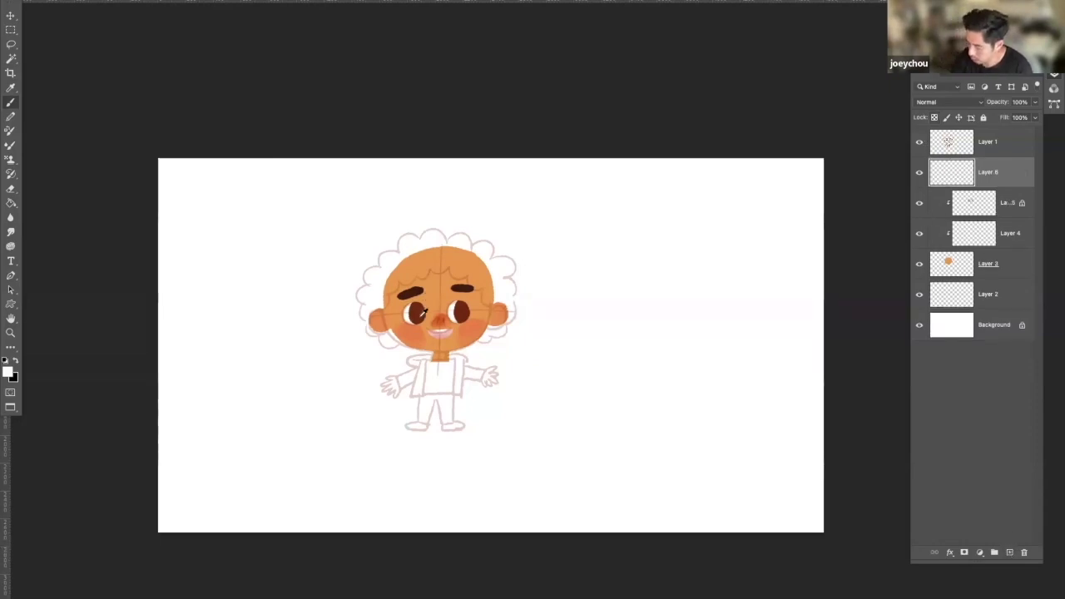
pyautogui.keyDown('alt'); pyautogui.click(420, 292); pyautogui.keyUp('alt')
pyautogui.click(7, 371)
pyautogui.click(428, 174)
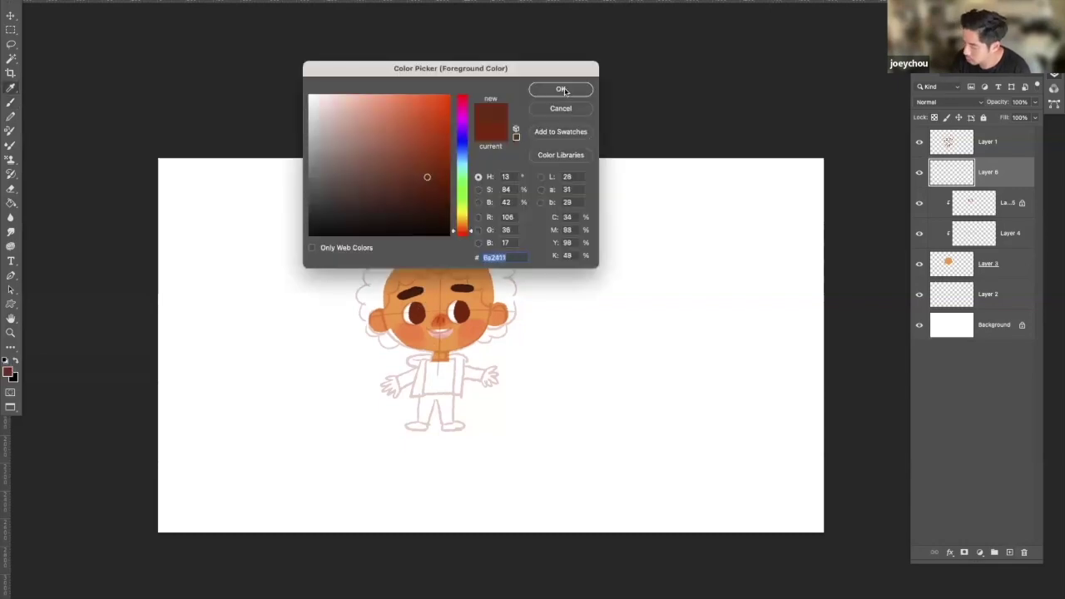
pyautogui.click(562, 87)
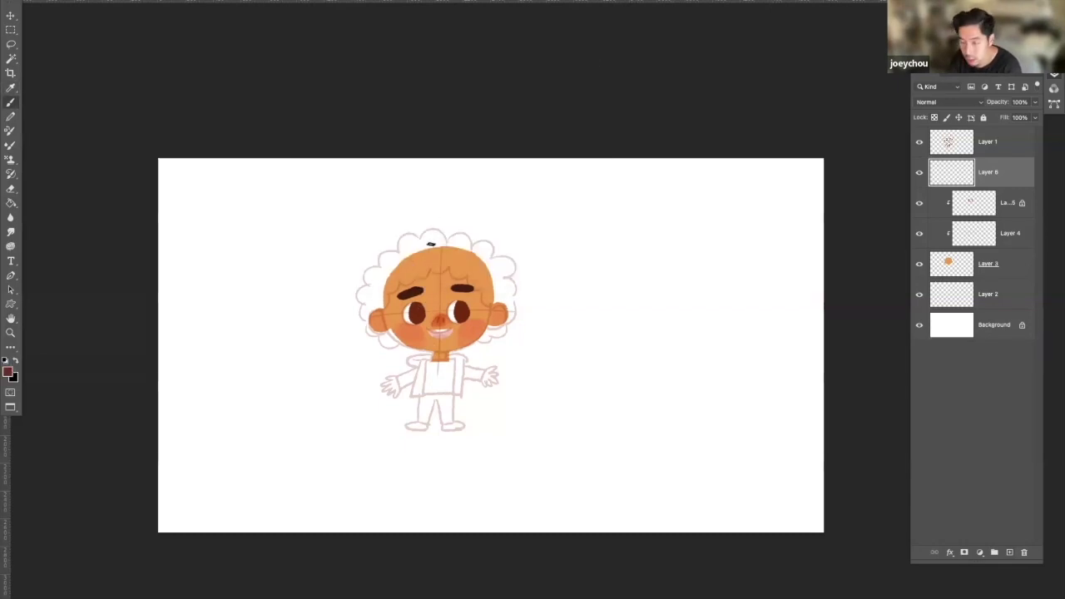
# - Outline the curly hair with scalloped strokes around the crown and forehead fringe, and fill the outline solid dark brown
pyautogui.moveTo(413, 245)
pyautogui.mouseDown()
pyautogui.moveTo(465, 228)
pyautogui.moveTo(503, 268)
pyautogui.mouseUp()
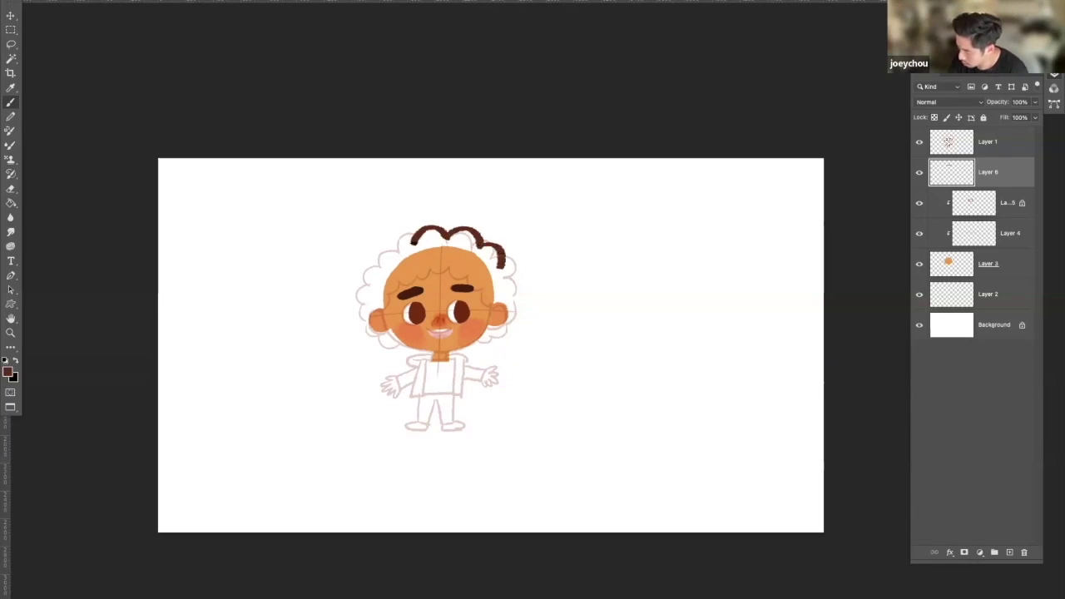
pyautogui.moveTo(412, 241)
pyautogui.mouseDown()
pyautogui.moveTo(388, 264)
pyautogui.moveTo(376, 291)
pyautogui.mouseUp()
pyautogui.moveTo(497, 261); pyautogui.dragTo(509, 296)
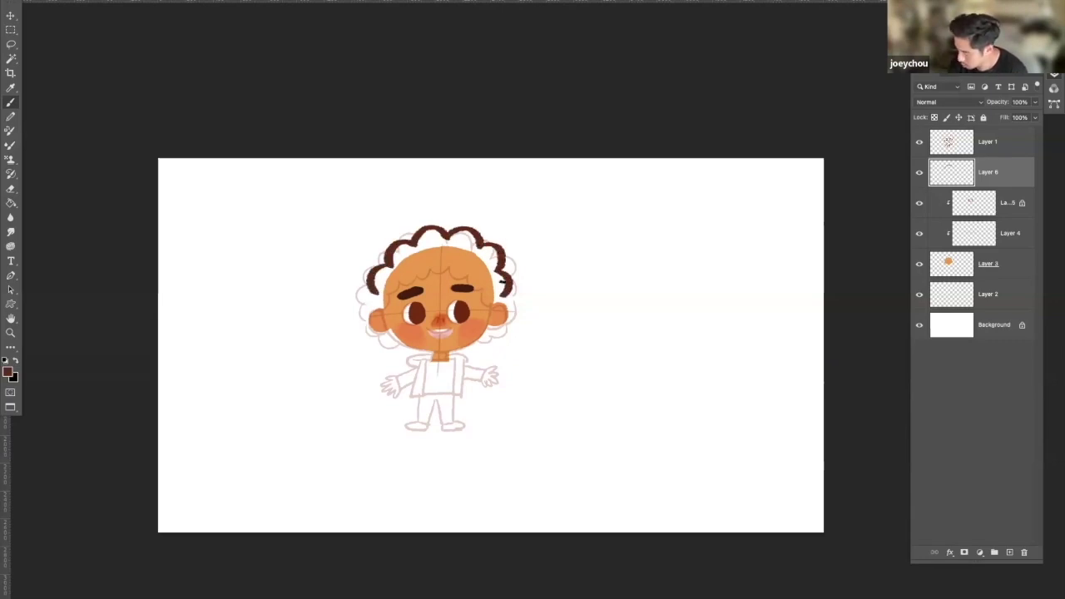
pyautogui.moveTo(420, 259)
pyautogui.mouseDown()
pyautogui.moveTo(462, 266)
pyautogui.moveTo(489, 253)
pyautogui.moveTo(496, 291)
pyautogui.mouseUp()
pyautogui.hotkey('ctrl', 'z')
pyautogui.moveTo(422, 266)
pyautogui.mouseDown()
pyautogui.moveTo(369, 308)
pyautogui.moveTo(386, 315)
pyautogui.mouseUp()
pyautogui.moveTo(502, 294); pyautogui.dragTo(494, 310)
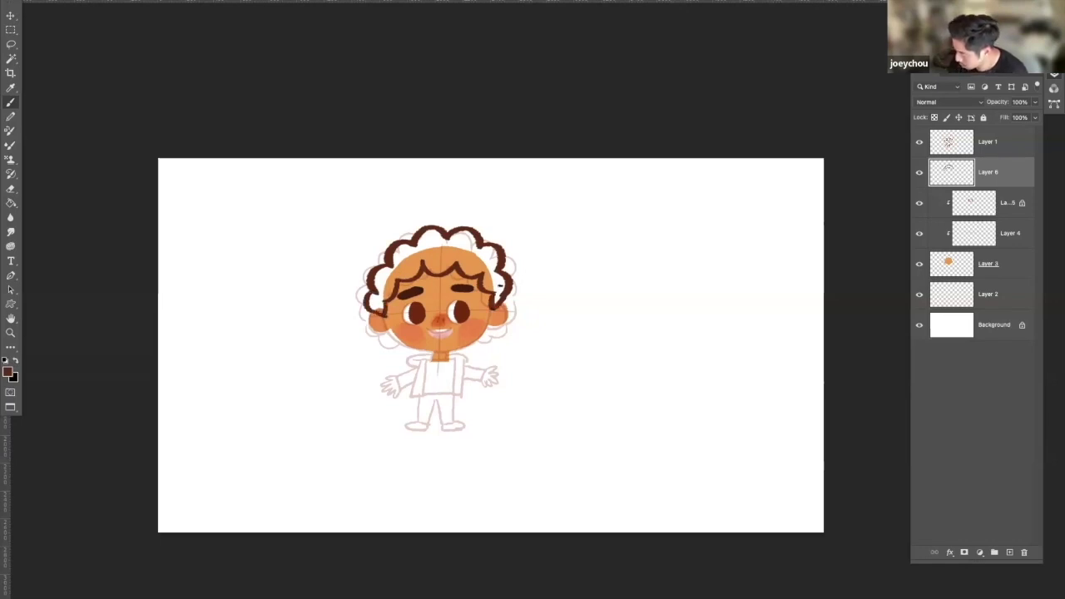
pyautogui.moveTo(374, 309)
pyautogui.mouseDown()
pyautogui.moveTo(397, 247)
pyautogui.moveTo(391, 258)
pyautogui.moveTo(417, 252)
pyautogui.moveTo(404, 276)
pyautogui.moveTo(424, 240)
pyautogui.moveTo(438, 234)
pyautogui.moveTo(438, 245)
pyautogui.moveTo(424, 259)
pyautogui.moveTo(423, 231)
pyautogui.moveTo(439, 231)
pyautogui.moveTo(429, 269)
pyautogui.moveTo(455, 247)
pyautogui.moveTo(439, 272)
pyautogui.moveTo(438, 230)
pyautogui.moveTo(483, 252)
pyautogui.moveTo(461, 233)
pyautogui.moveTo(465, 271)
pyautogui.moveTo(471, 251)
pyautogui.moveTo(484, 269)
pyautogui.moveTo(497, 251)
pyautogui.moveTo(490, 287)
pyautogui.moveTo(484, 276)
pyautogui.moveTo(494, 291)
pyautogui.moveTo(497, 278)
pyautogui.moveTo(495, 299)
pyautogui.moveTo(497, 256)
pyautogui.moveTo(506, 297)
pyautogui.mouseUp()
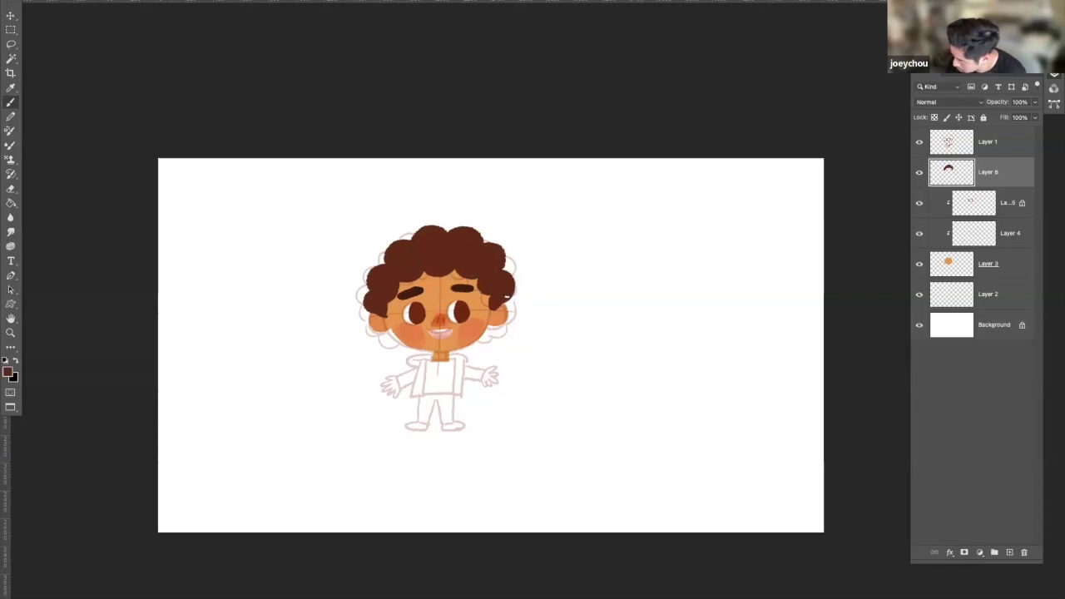
# - Paint the small lower curls beside both cheeks below the ears, shaping their edges with the Eraser
pyautogui.moveTo(366, 309)
pyautogui.mouseDown()
pyautogui.moveTo(386, 316)
pyautogui.moveTo(389, 306)
pyautogui.moveTo(382, 319)
pyautogui.moveTo(391, 306)
pyautogui.moveTo(399, 344)
pyautogui.moveTo(388, 330)
pyautogui.moveTo(392, 345)
pyautogui.moveTo(392, 331)
pyautogui.moveTo(402, 341)
pyautogui.mouseUp()
pyautogui.press('e')
pyautogui.press('b')
pyautogui.press('e')
pyautogui.press('b')
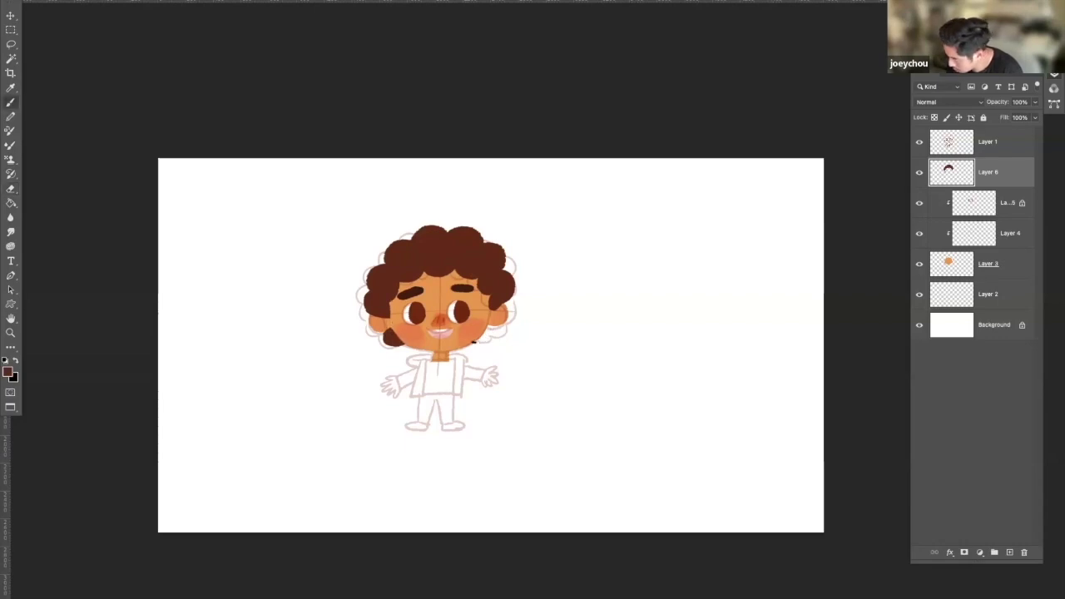
pyautogui.moveTo(474, 326)
pyautogui.mouseDown()
pyautogui.moveTo(489, 343)
pyautogui.moveTo(497, 329)
pyautogui.mouseUp()
pyautogui.press('e')
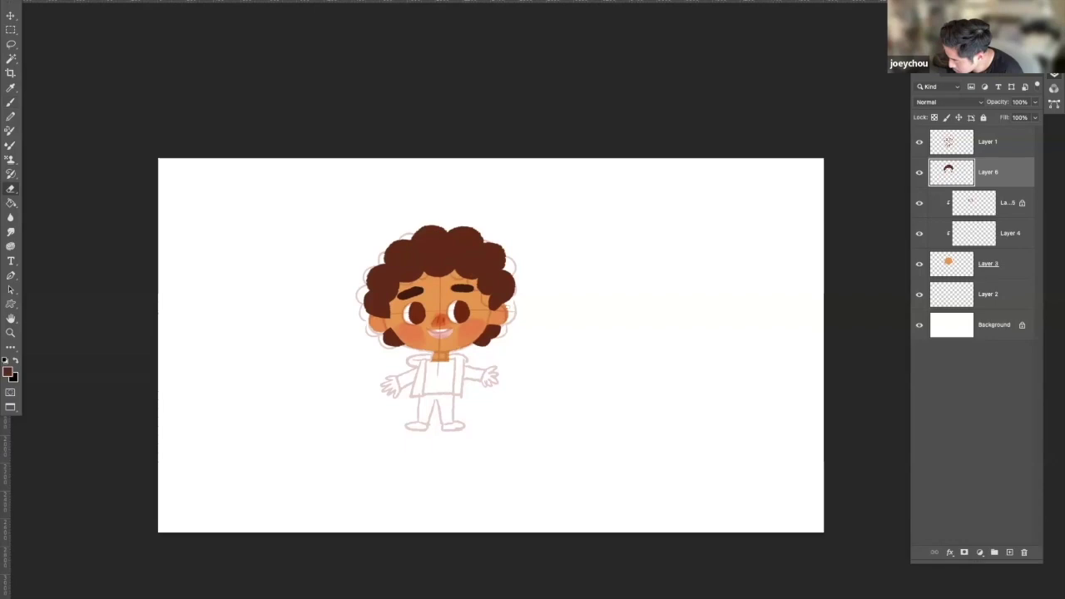
# - Extend the side curls down over the tops of both ears and tidy the edges against the face
pyautogui.press('b')
pyautogui.moveTo(501, 302)
pyautogui.mouseDown()
pyautogui.moveTo(509, 308)
pyautogui.moveTo(510, 294)
pyautogui.mouseUp()
pyautogui.moveTo(368, 311)
pyautogui.mouseDown()
pyautogui.moveTo(363, 293)
pyautogui.moveTo(377, 266)
pyautogui.mouseUp()
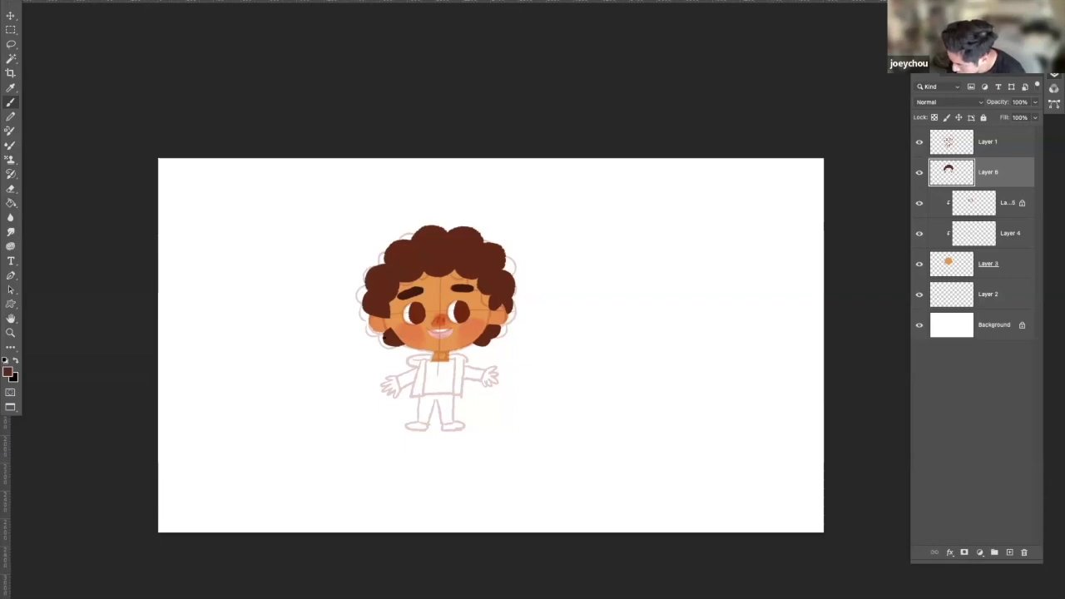
pyautogui.press('e')
pyautogui.press('b')
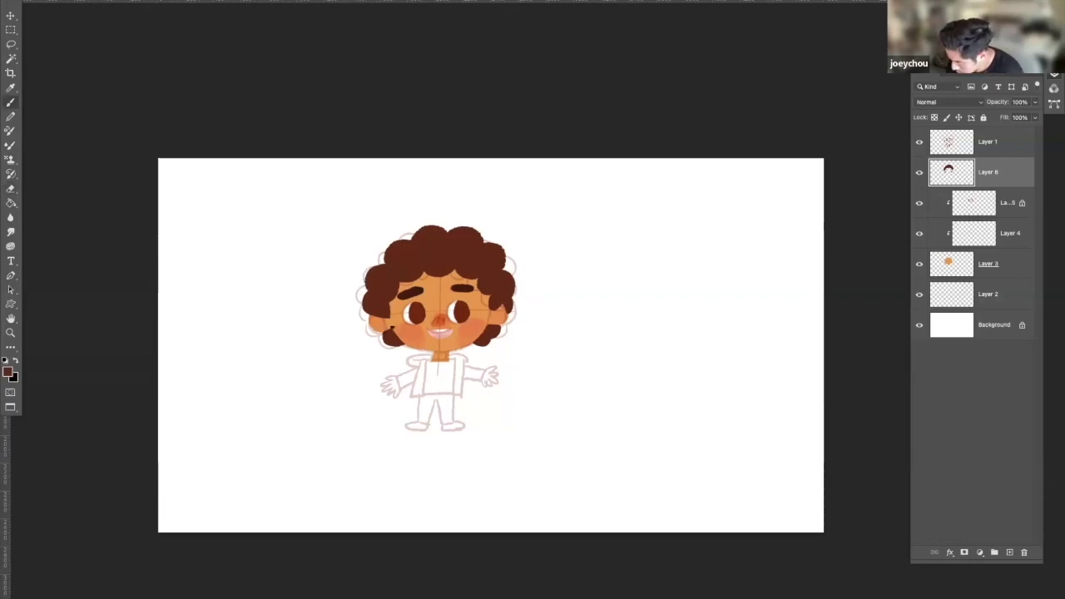
pyautogui.press('e')
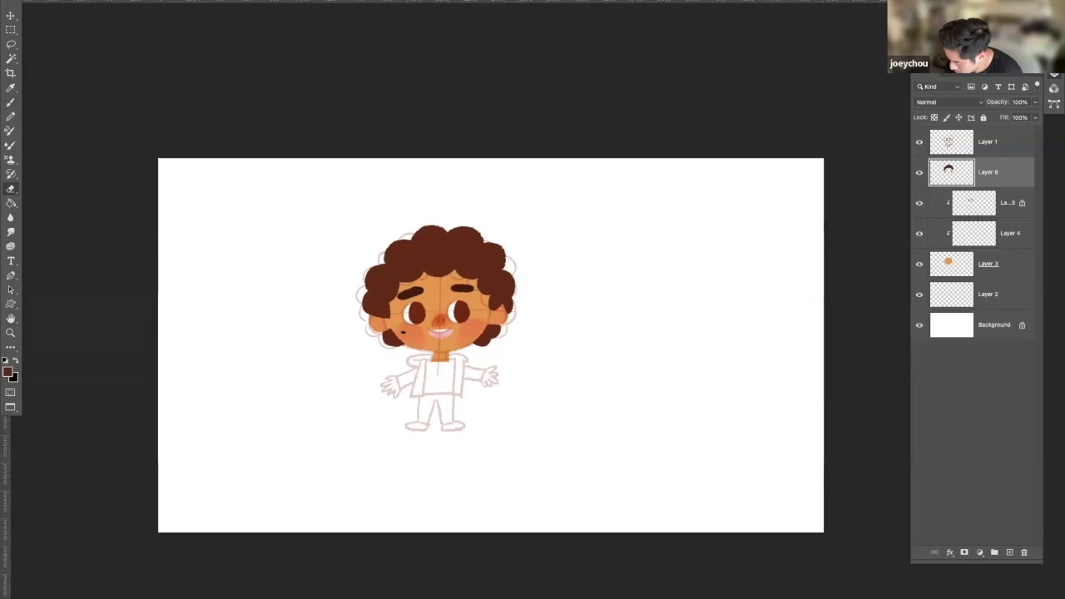
pyautogui.press('b')
# - Round out the curls at the top of the head and clean up the lower curl beside the cheek with brush and Eraser
pyautogui.moveTo(462, 229)
pyautogui.mouseDown()
pyautogui.moveTo(475, 237)
pyautogui.moveTo(448, 228)
pyautogui.mouseUp()
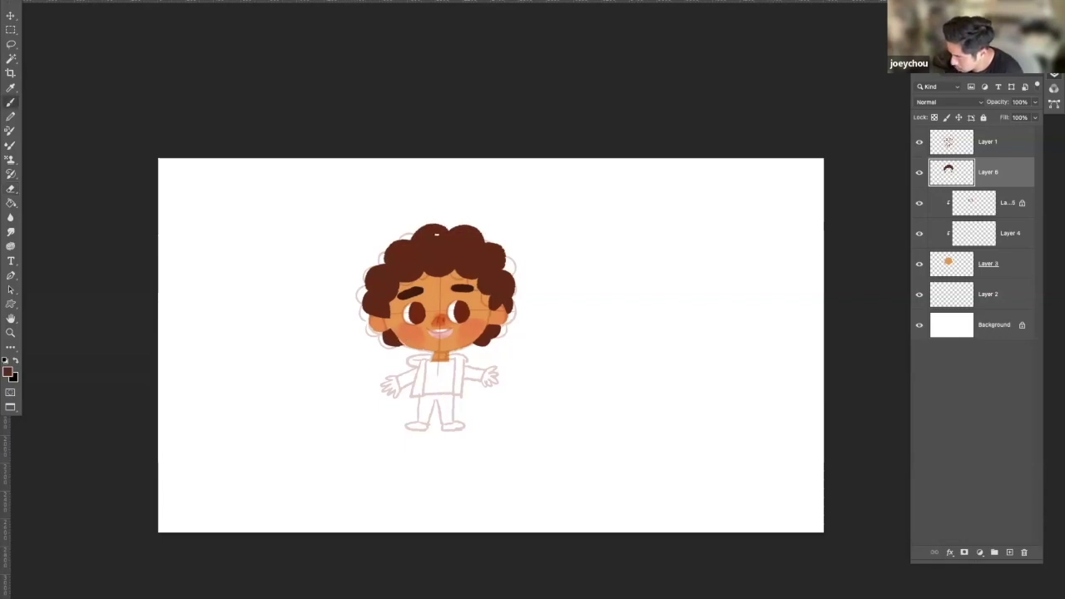
pyautogui.press('e')
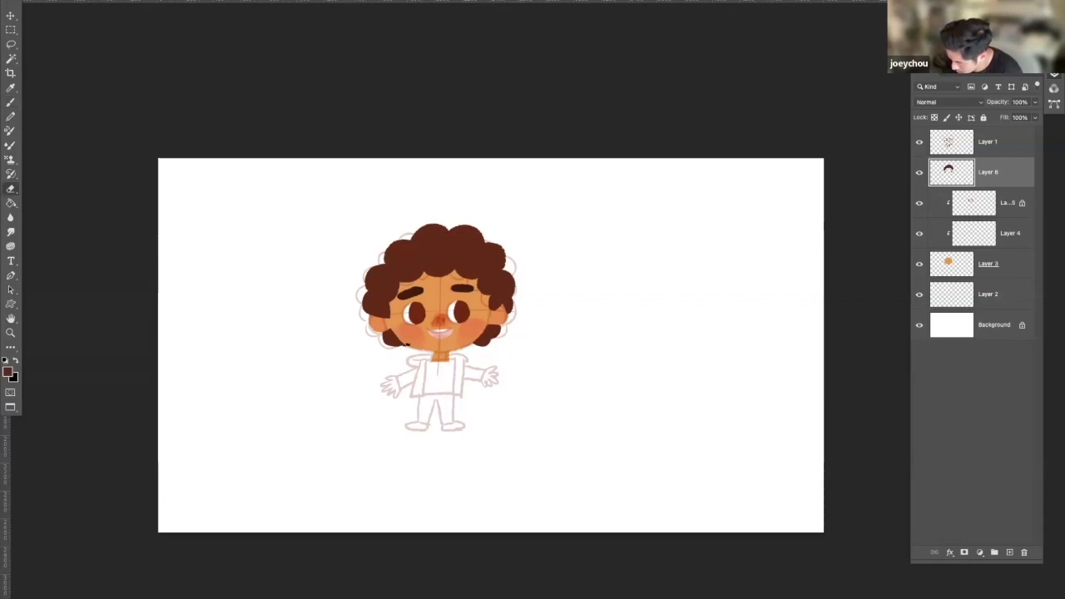
pyautogui.press('b')
pyautogui.press('e')
pyautogui.press('b')
pyautogui.press('e')
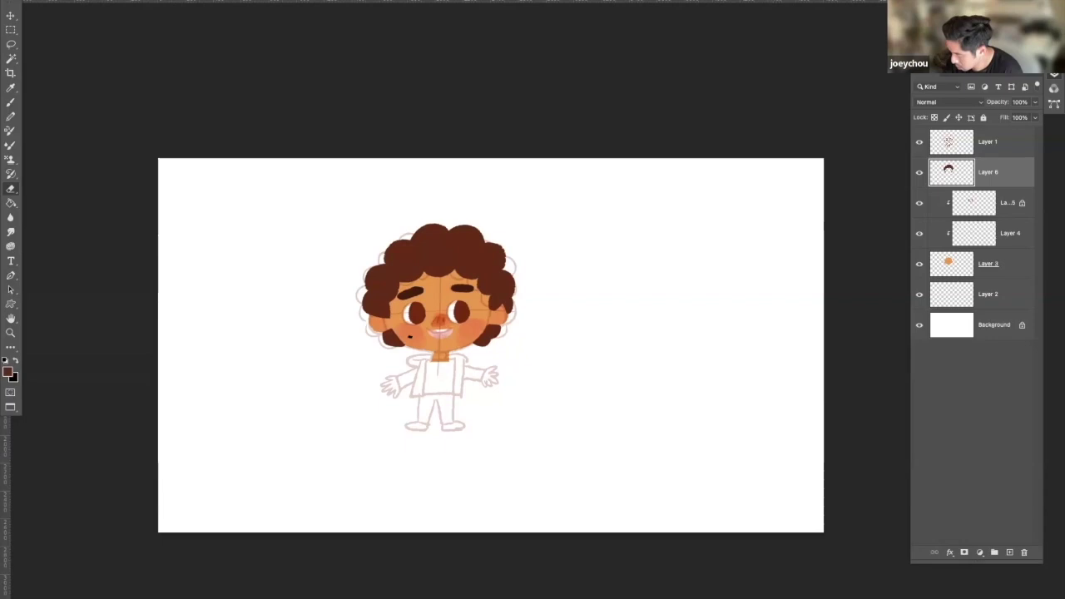
pyautogui.press('b')
# - Lock the hair layer's transparent pixels and shade the curls with a speckled texture brush, using a lighter reddish brown along the outer edges
pyautogui.click(934, 118)
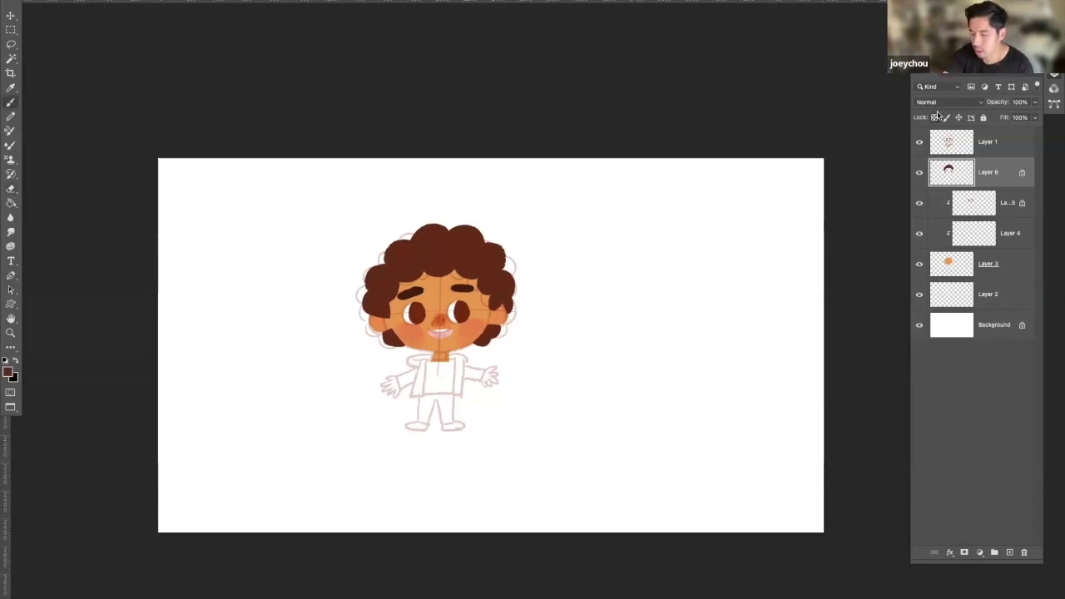
pyautogui.click(37, 0)
pyautogui.doubleClick(117, 243)
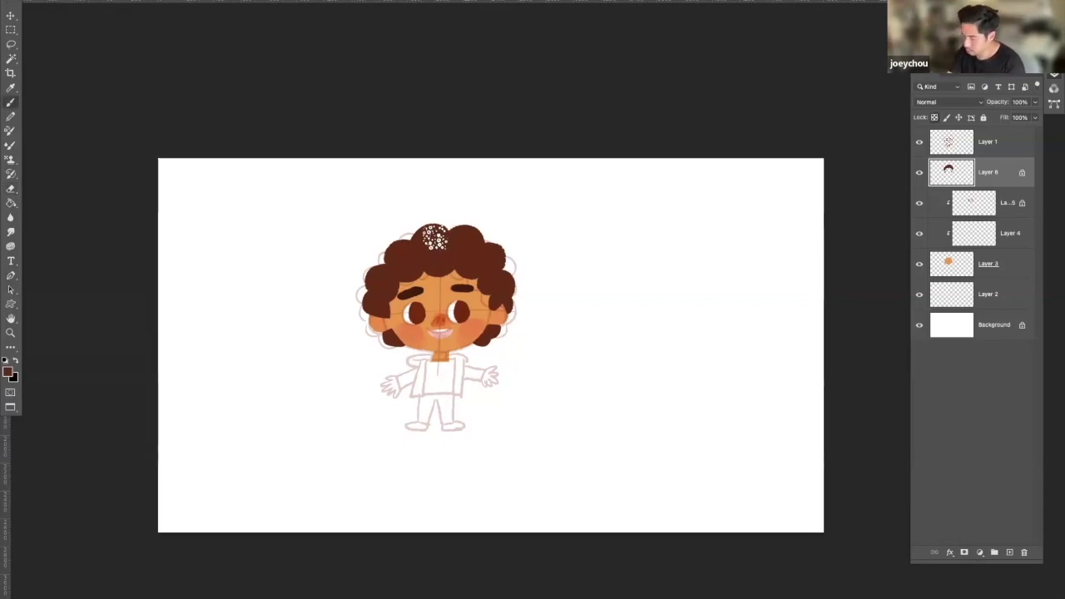
pyautogui.click(10, 373)
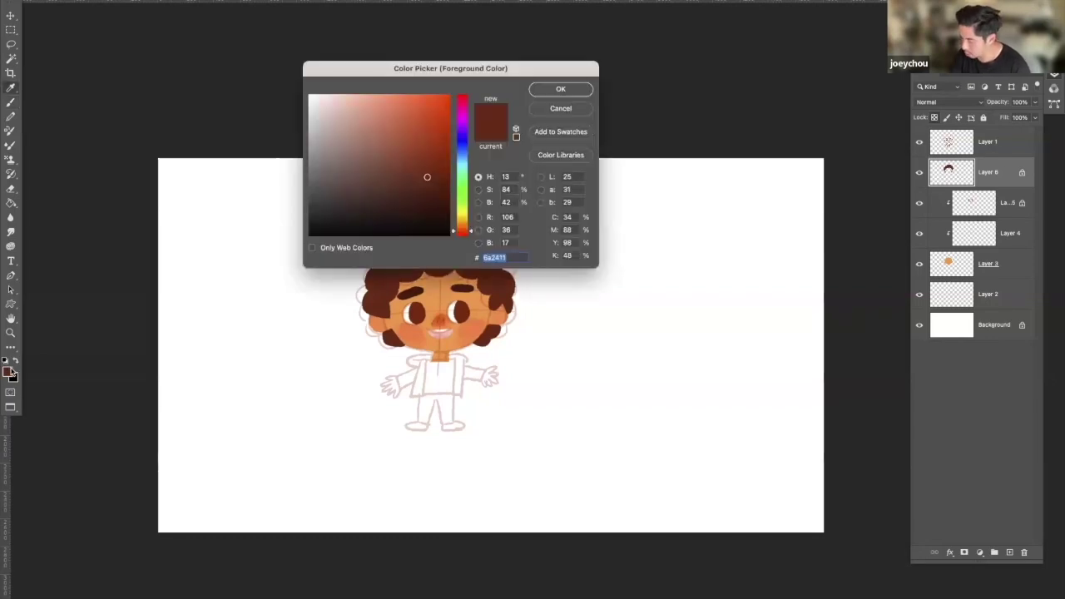
pyautogui.click(435, 148)
pyautogui.click(578, 88)
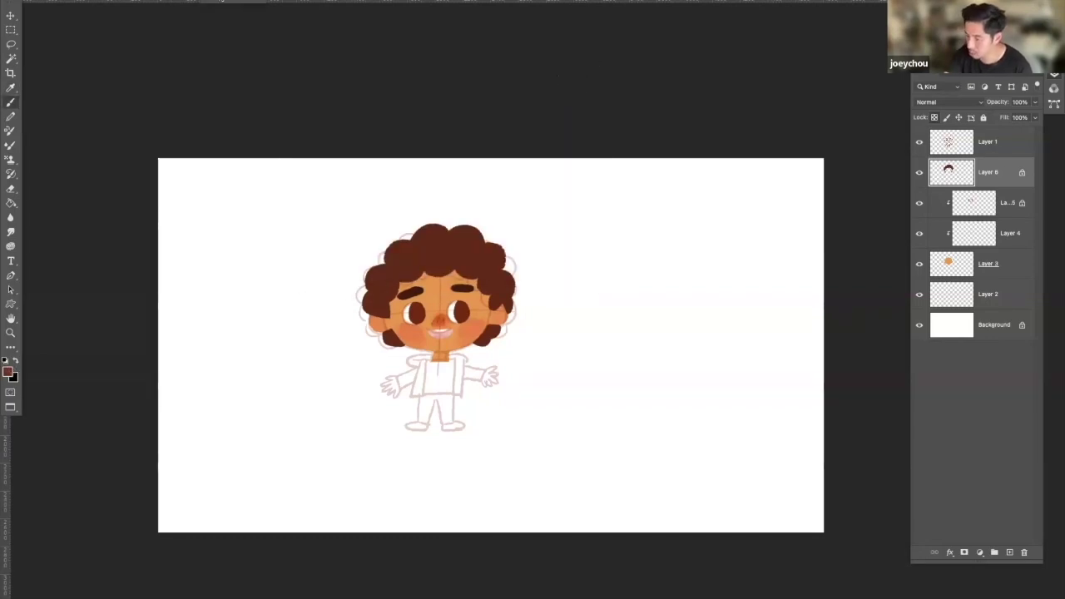
pyautogui.moveTo(379, 239)
pyautogui.mouseDown()
pyautogui.moveTo(393, 217)
pyautogui.moveTo(435, 213)
pyautogui.moveTo(458, 217)
pyautogui.moveTo(451, 239)
pyautogui.moveTo(512, 262)
pyautogui.mouseUp()
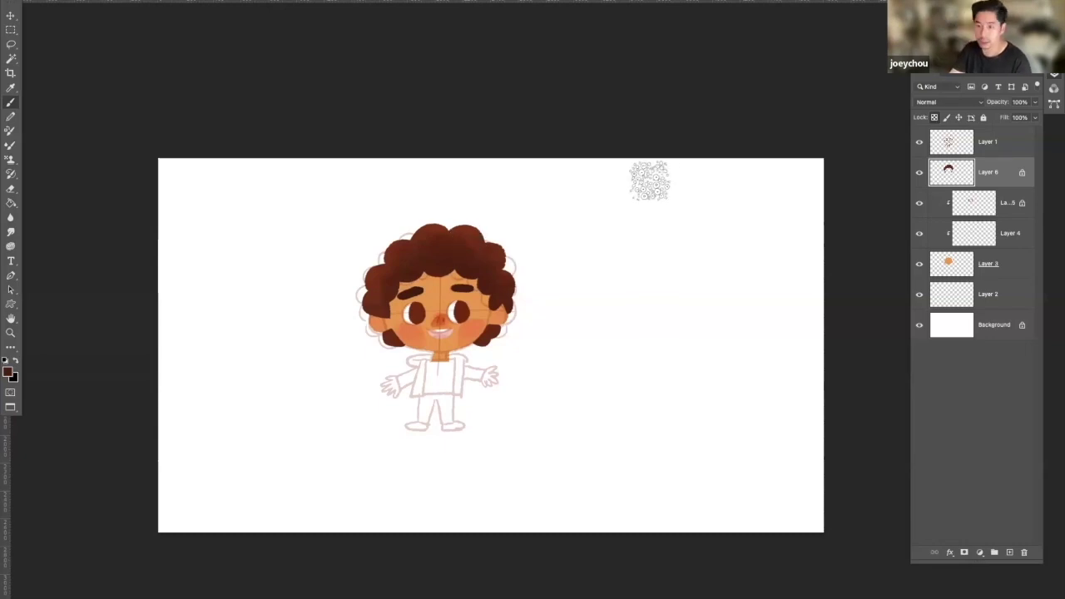
# - Switch back to the painting brush, unlock the hair layer's transparent pixels and paint a thin stray strand on top of the curls
pyautogui.rightClick(60, 17)
pyautogui.click(58, 17)
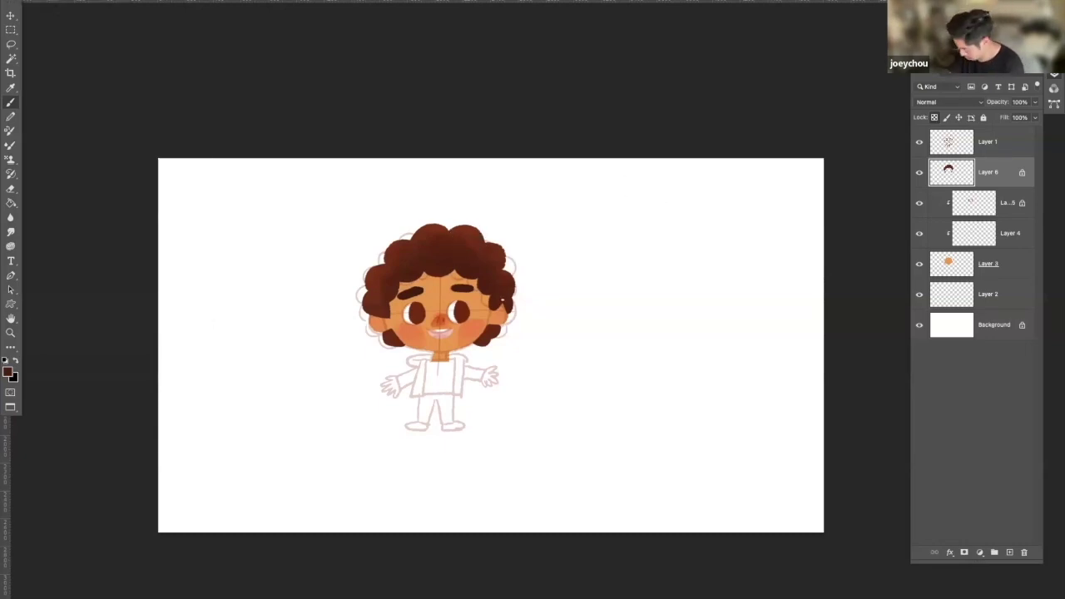
pyautogui.click(935, 118)
pyautogui.keyDown('alt'); pyautogui.click(452, 230); pyautogui.keyUp('alt')
pyautogui.moveTo(449, 229); pyautogui.dragTo(475, 217)
pyautogui.press('super+z')
pyautogui.press('e')
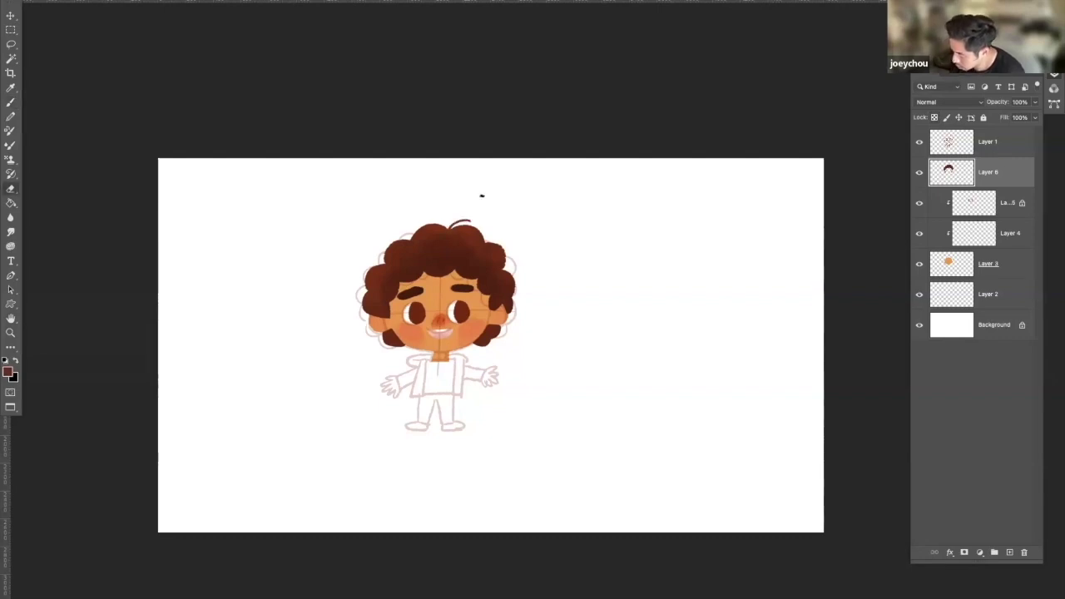
# - Paint more thin stray strands along both sides of the hair and trim them with the Eraser
pyautogui.press('b')
pyautogui.moveTo(388, 240); pyautogui.dragTo(413, 241)
pyautogui.press('e')
pyautogui.press('b')
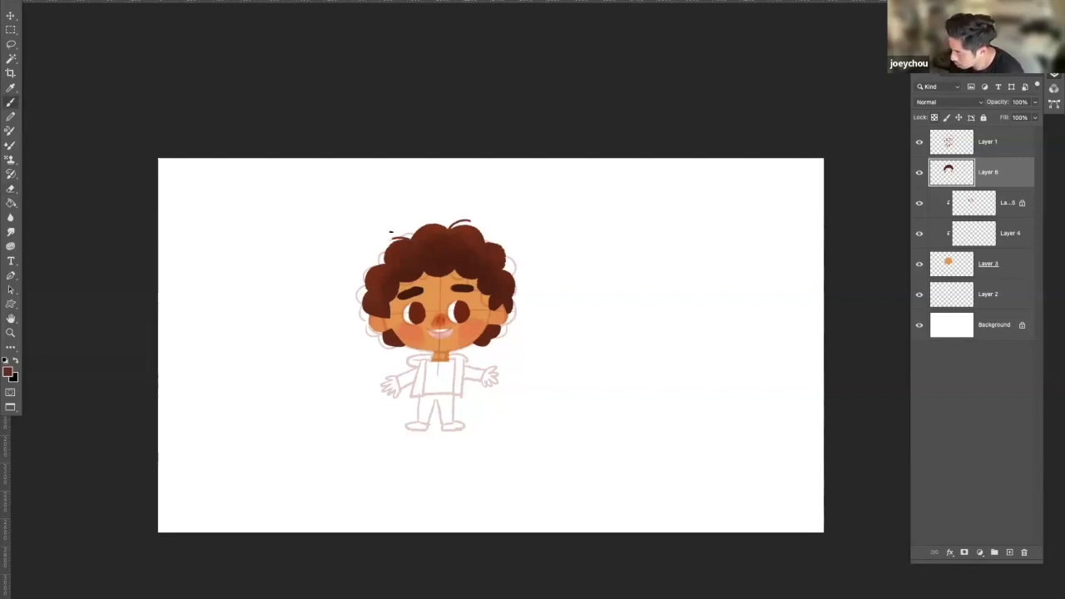
pyautogui.press('e')
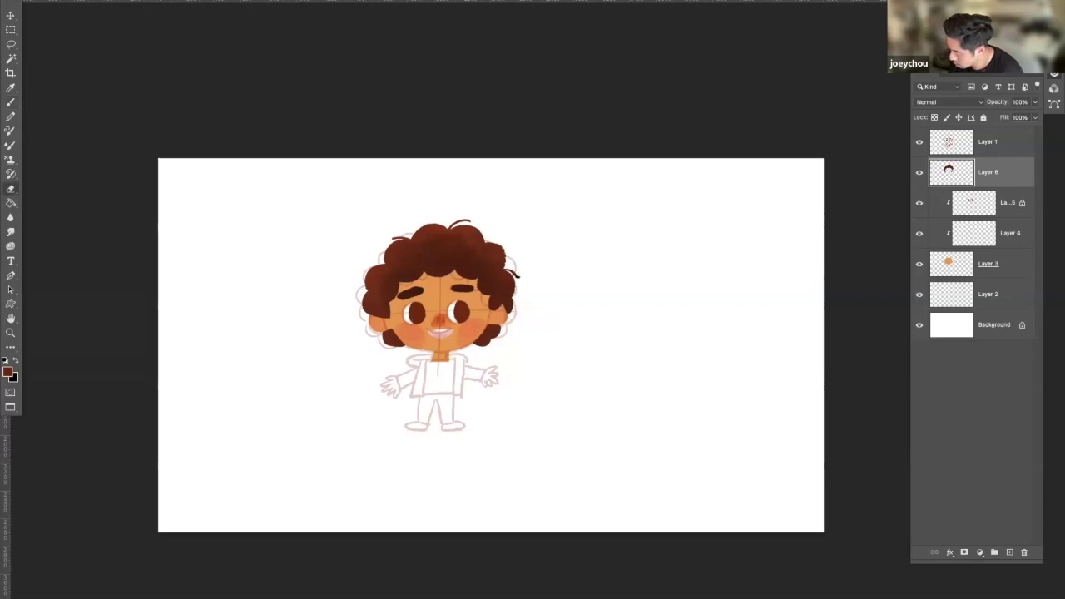
pyautogui.press('b')
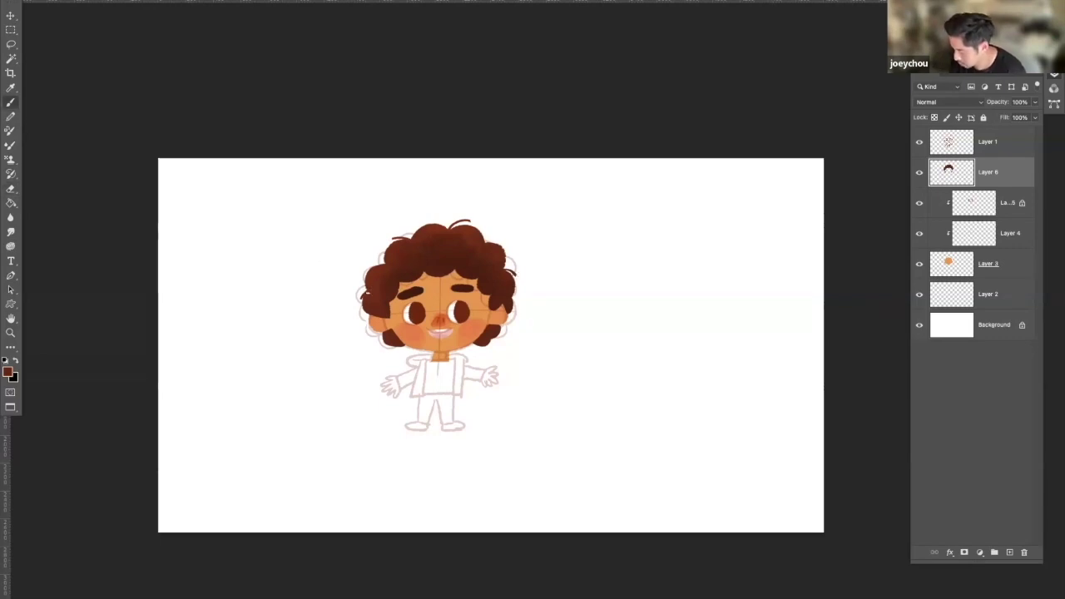
pyautogui.press('e')
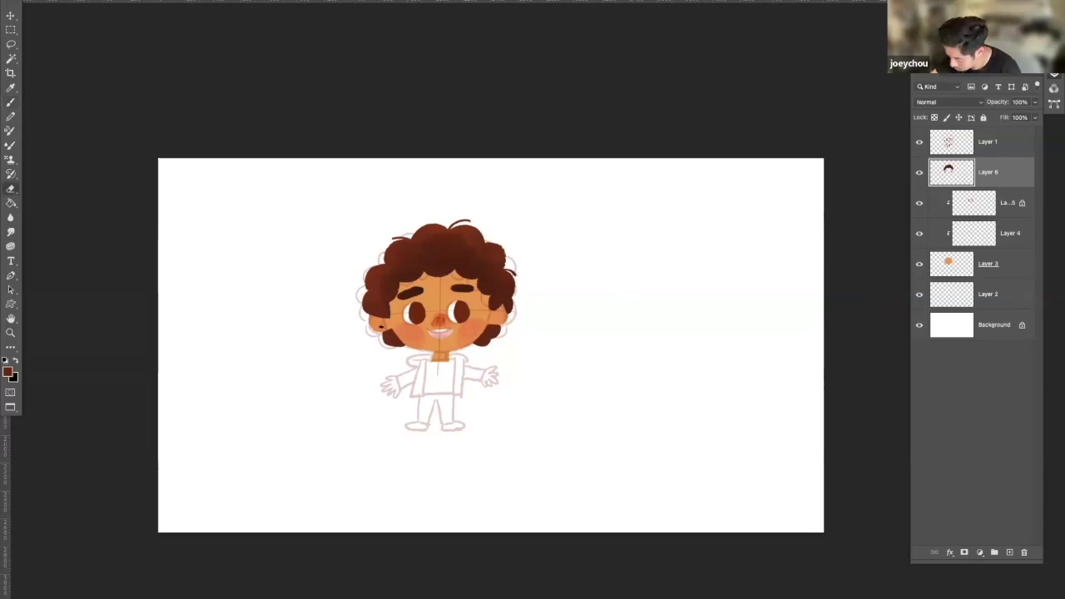
pyautogui.press('b')
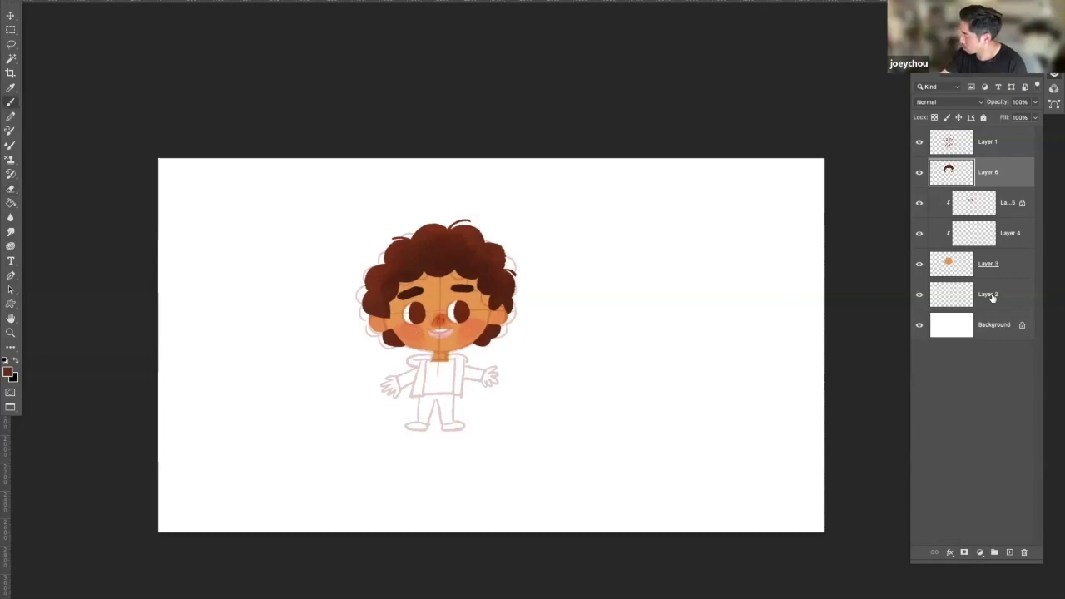
# - Add a layer directly above Layer 2 for the clothing and set the foreground colour to a light teal
pyautogui.click(992, 298)
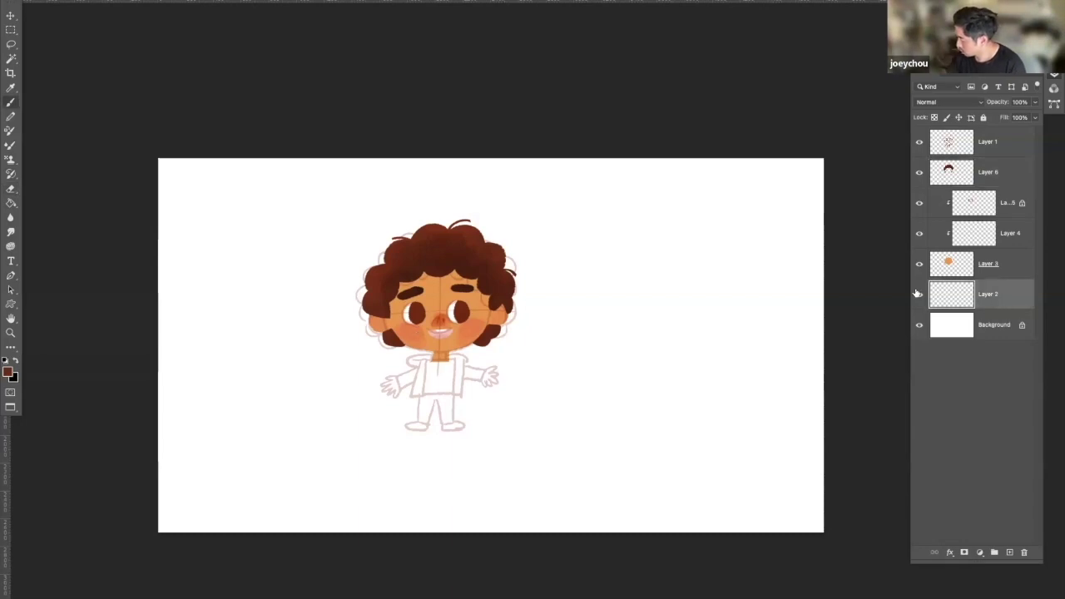
pyautogui.click(1009, 552)
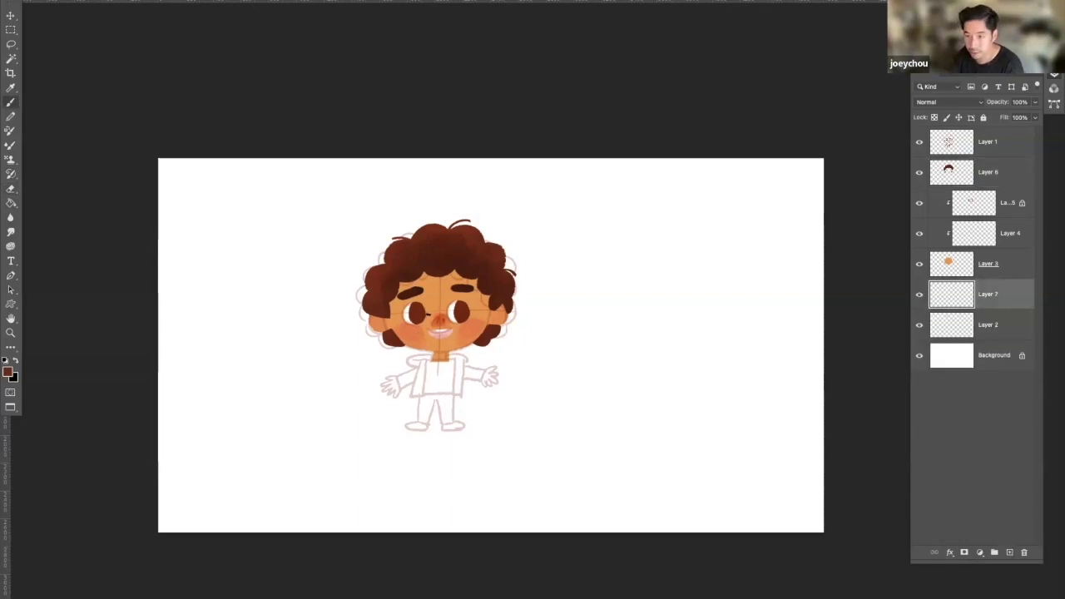
pyautogui.click(10, 370)
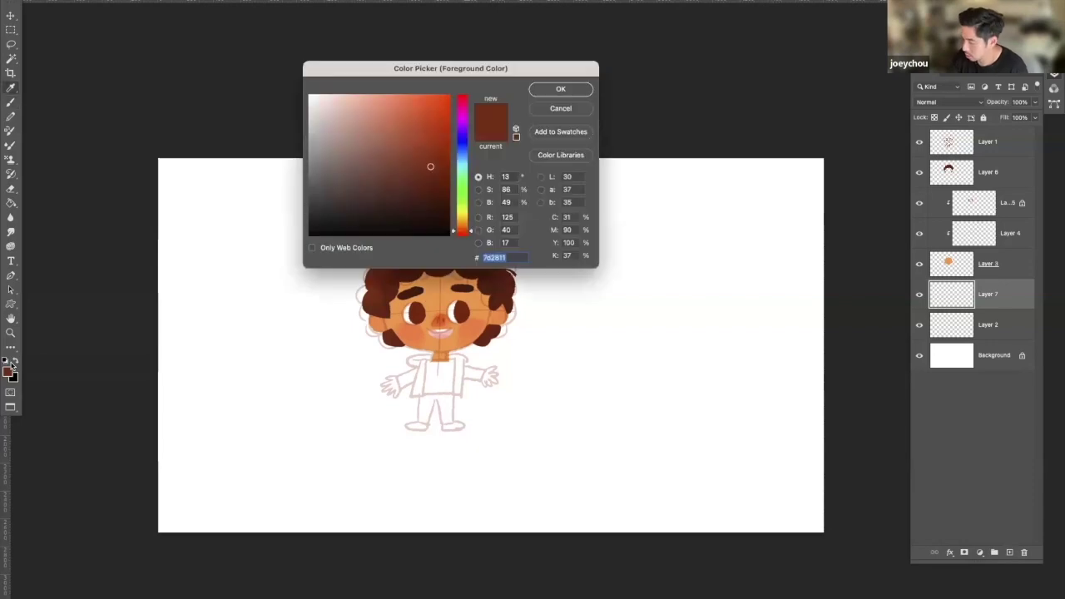
pyautogui.click(463, 166)
pyautogui.click(425, 103)
pyautogui.click(561, 89)
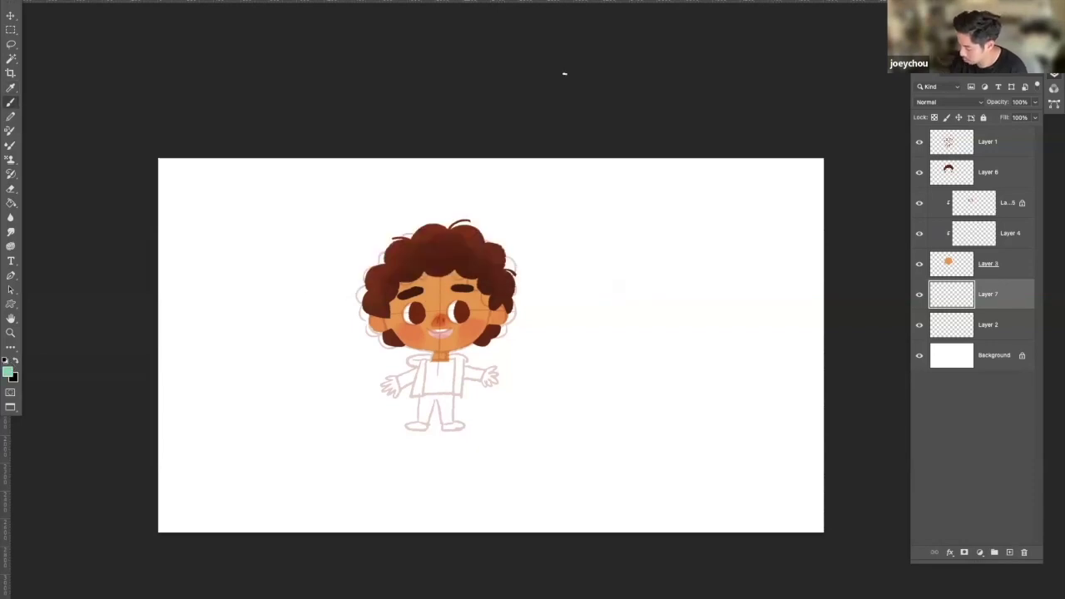
# - Paint the shirt teal between the open jacket edges and clean its sides and hem with the Eraser
pyautogui.moveTo(424, 393)
pyautogui.mouseDown()
pyautogui.moveTo(432, 359)
pyautogui.moveTo(440, 388)
pyautogui.moveTo(452, 382)
pyautogui.moveTo(431, 360)
pyautogui.moveTo(421, 394)
pyautogui.moveTo(455, 389)
pyautogui.mouseUp()
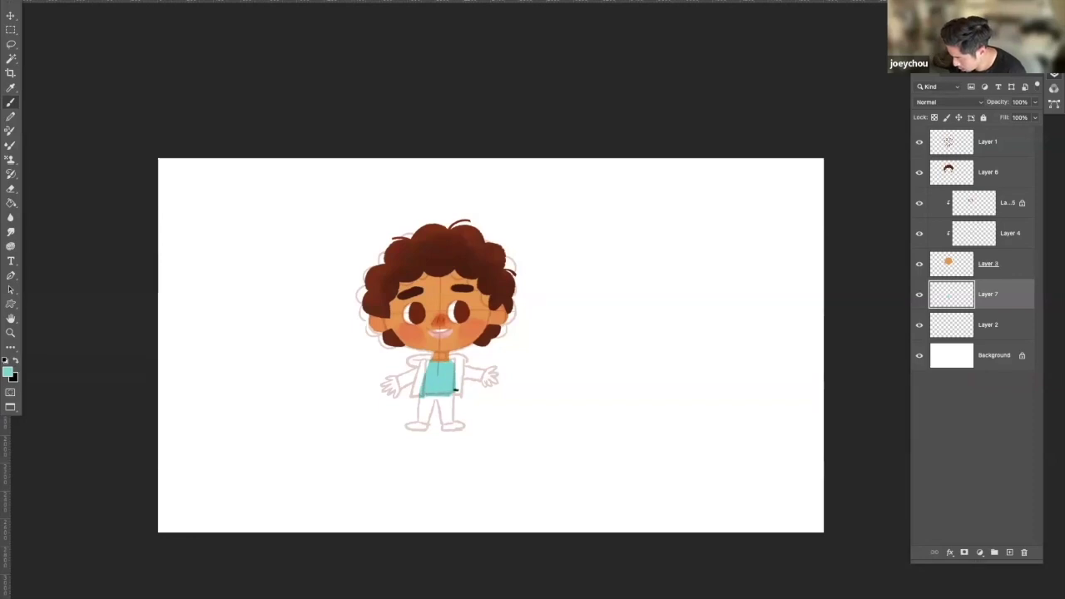
pyautogui.press('e')
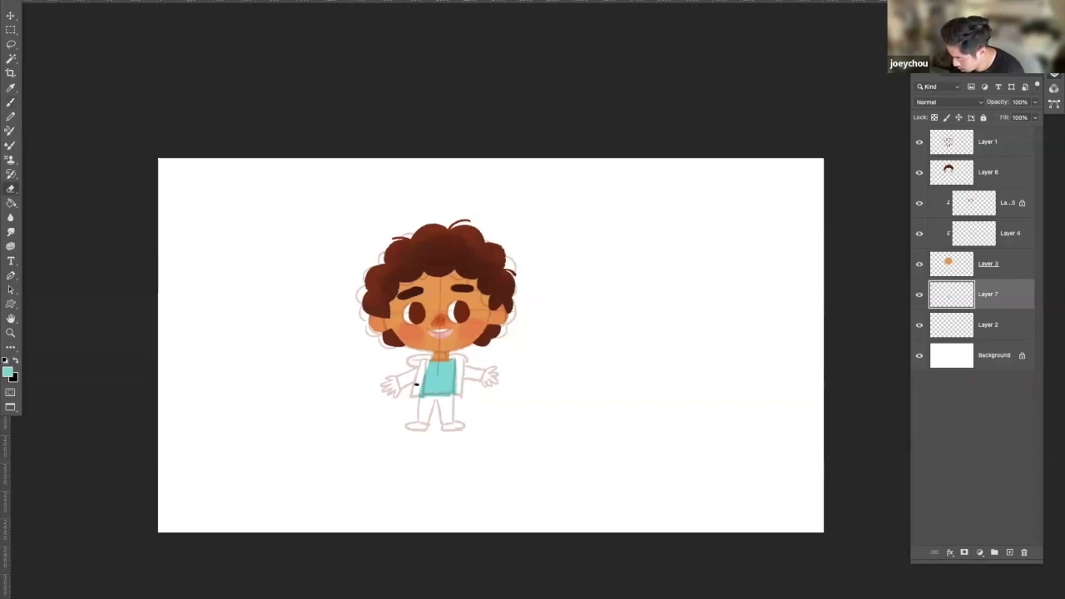
pyautogui.moveTo(414, 397); pyautogui.dragTo(475, 395)
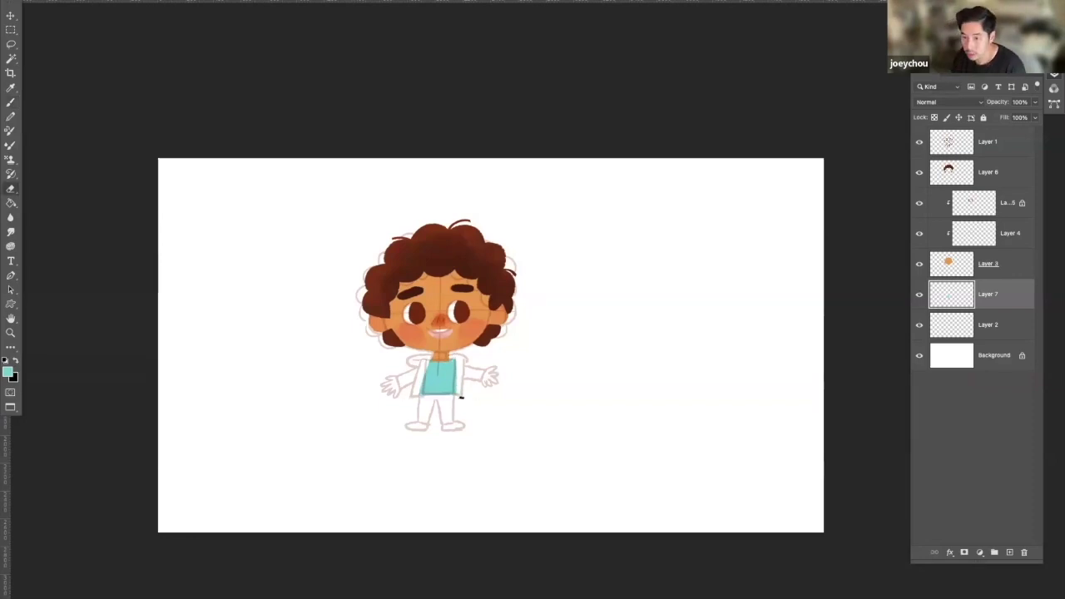
pyautogui.press('b')
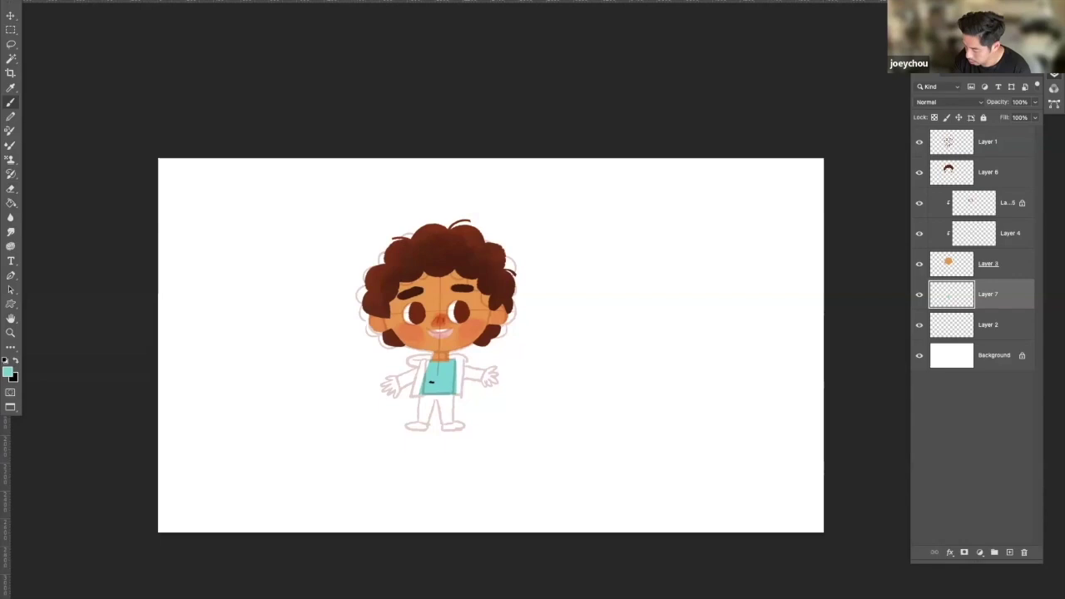
# - Set the foreground colour to a bright yellow and paint a heart in the middle of the teal shirt
pyautogui.click(9, 371)
pyautogui.moveTo(468, 218); pyautogui.dragTo(464, 203)
pyautogui.click(413, 96)
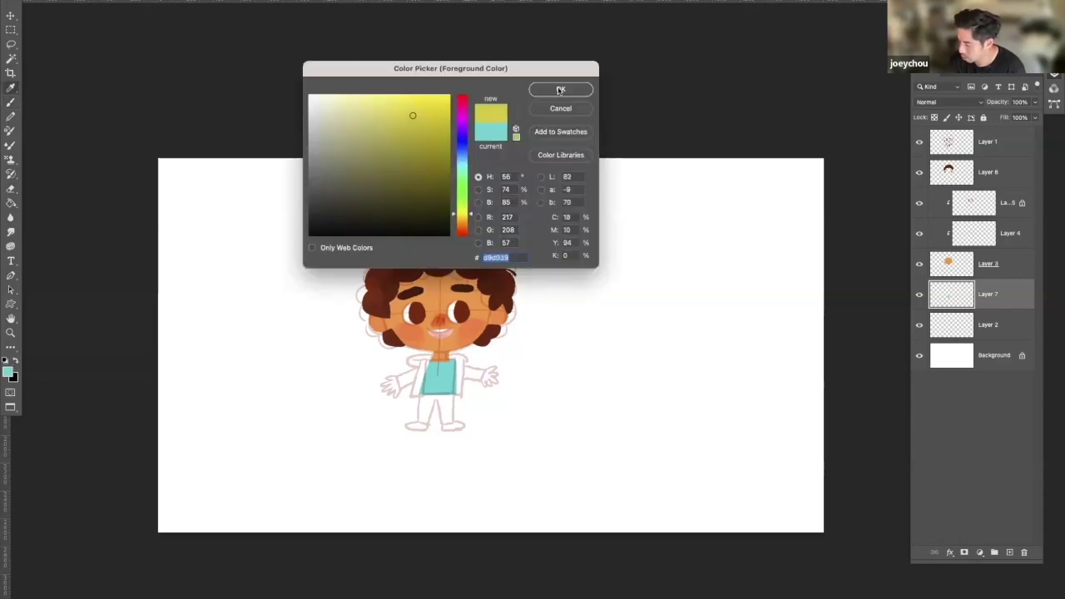
pyautogui.press('Return')
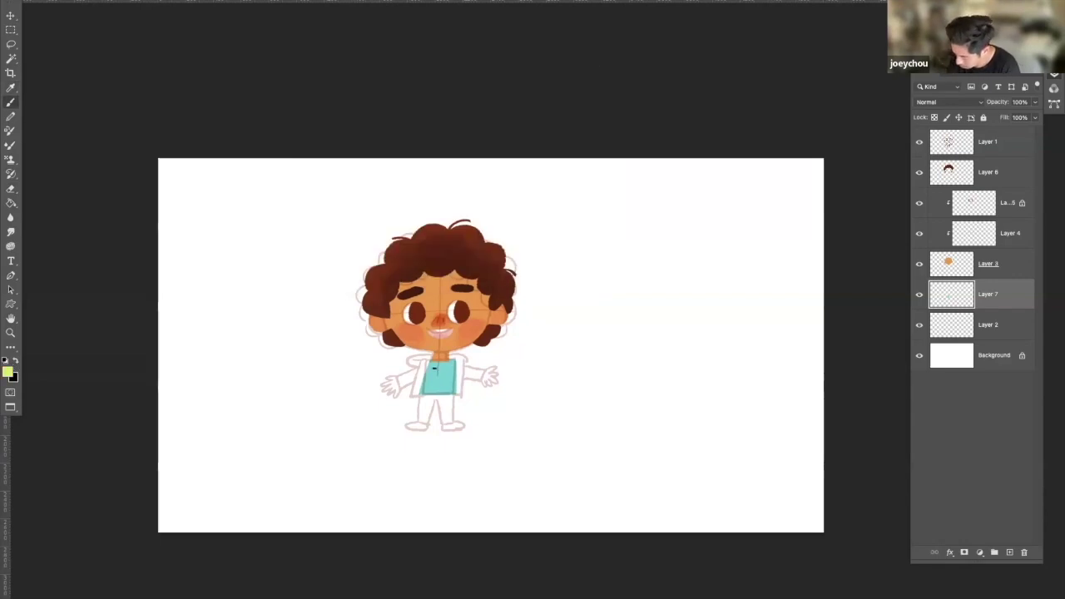
pyautogui.moveTo(434, 371)
pyautogui.mouseDown()
pyautogui.moveTo(441, 384)
pyautogui.moveTo(434, 374)
pyautogui.mouseUp()
pyautogui.keyDown('alt'); pyautogui.click(430, 379); pyautogui.keyUp('alt')
pyautogui.keyDown('alt'); pyautogui.click(437, 372); pyautogui.keyUp('alt')
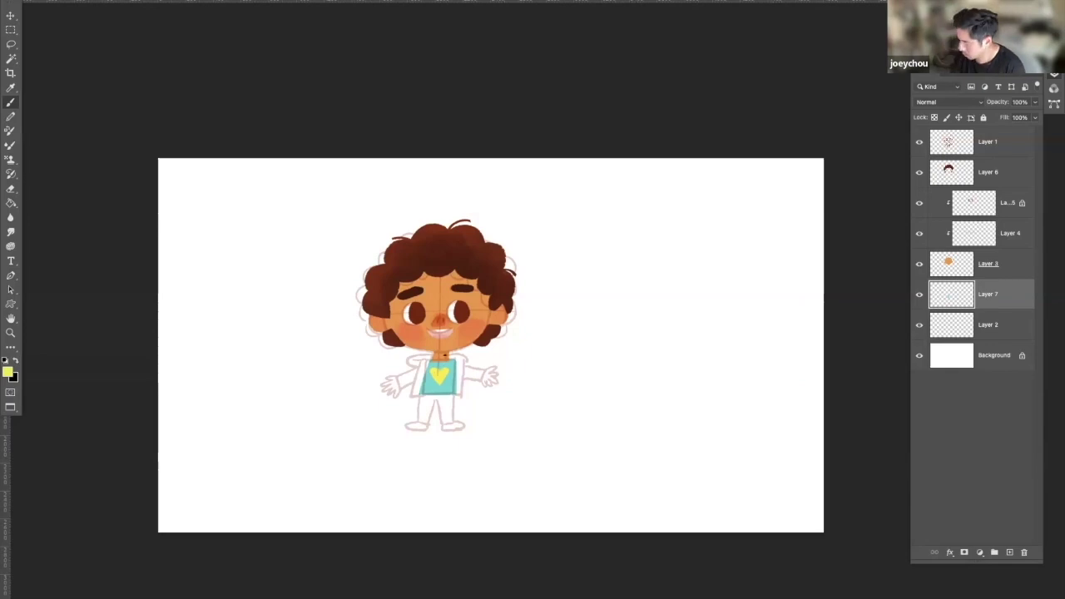
# - Add a layer directly below the shirt layer for the jacket and set the foreground colour to a medium green
pyautogui.keyDown('ctrl'); pyautogui.click(1009, 551); pyautogui.keyUp('ctrl')
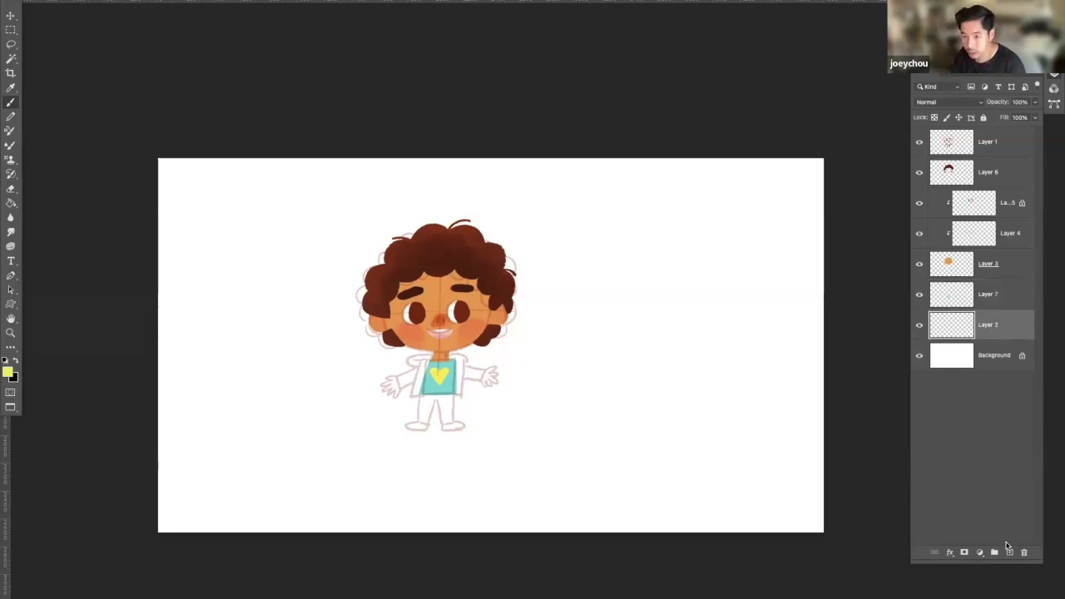
pyautogui.keyDown('alt'); pyautogui.click(425, 365); pyautogui.keyUp('alt')
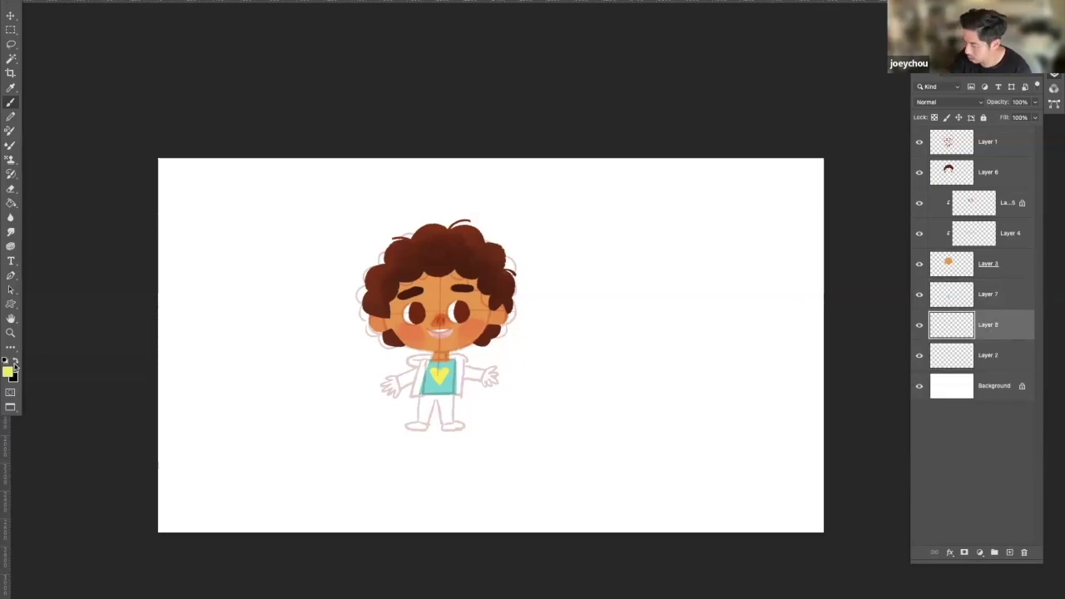
pyautogui.press('n')
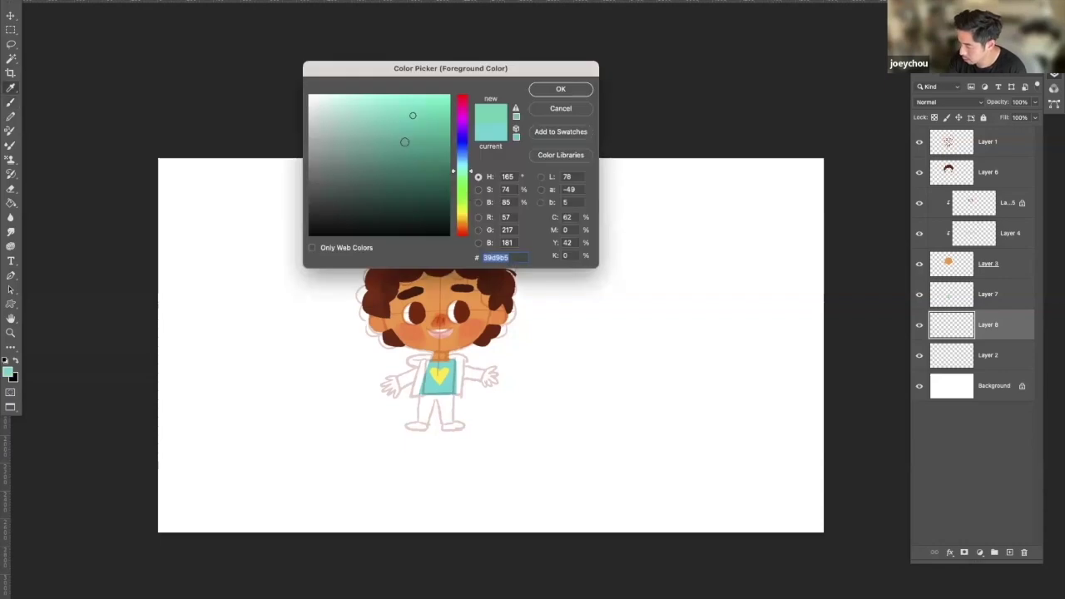
pyautogui.click(404, 142)
pyautogui.click(470, 195)
pyautogui.moveTo(470, 198); pyautogui.dragTo(471, 188)
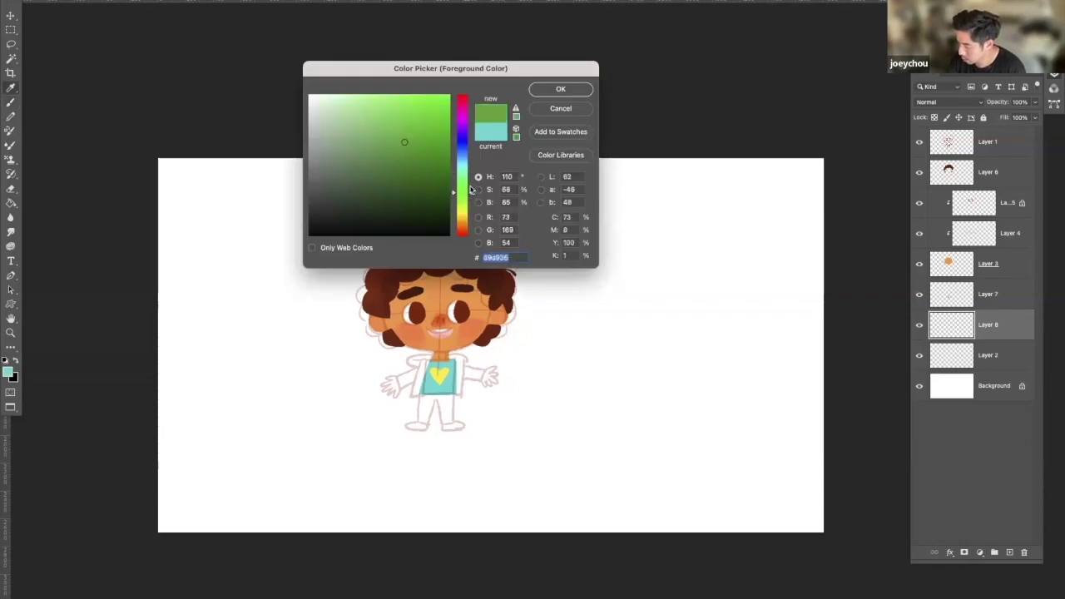
pyautogui.click(566, 88)
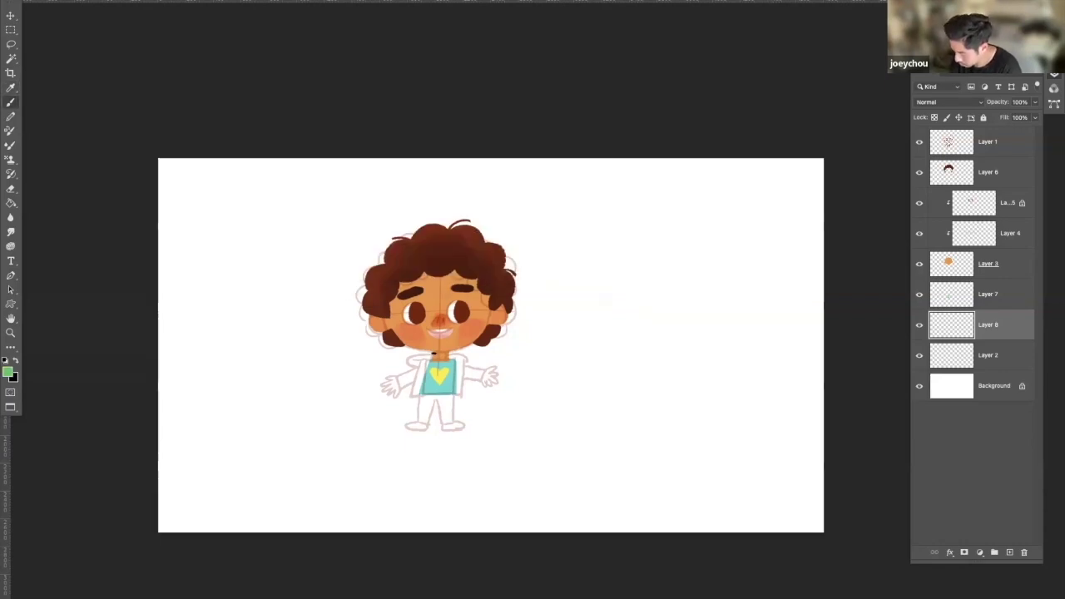
# - Paint the jacket's hood and both front panels green around the shirt and clean their edges with the Eraser
pyautogui.moveTo(431, 356)
pyautogui.mouseDown()
pyautogui.moveTo(412, 363)
pyautogui.moveTo(462, 358)
pyautogui.moveTo(453, 347)
pyautogui.moveTo(414, 396)
pyautogui.mouseUp()
pyautogui.moveTo(459, 364)
pyautogui.mouseDown()
pyautogui.moveTo(460, 396)
pyautogui.moveTo(413, 400)
pyautogui.mouseUp()
pyautogui.moveTo(460, 376)
pyautogui.mouseDown()
pyautogui.moveTo(464, 392)
pyautogui.moveTo(434, 387)
pyautogui.moveTo(469, 405)
pyautogui.moveTo(466, 364)
pyautogui.mouseUp()
pyautogui.press('e')
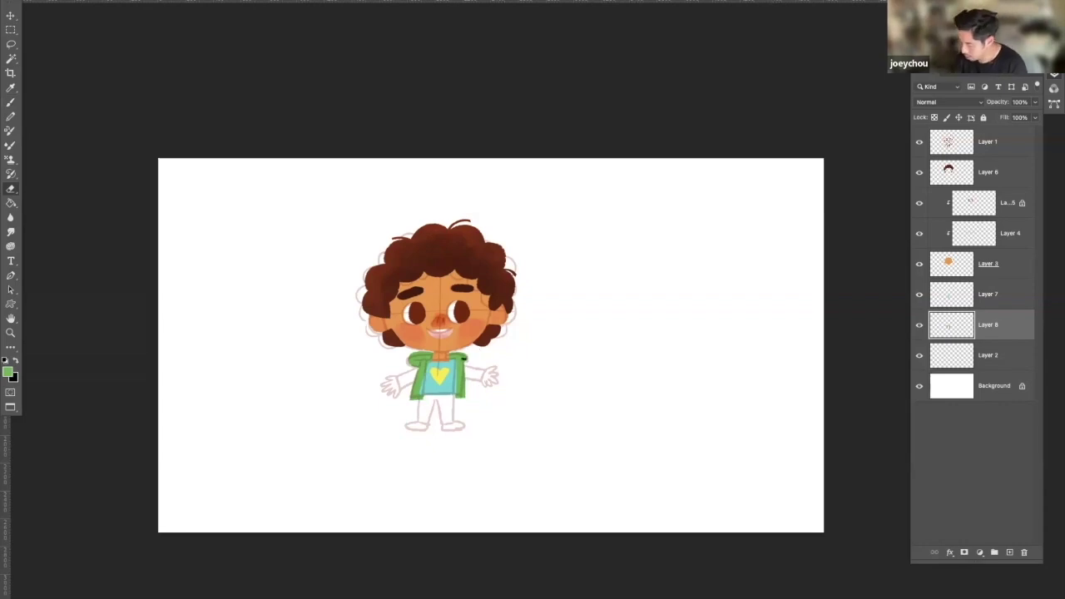
# - Paint both jacket sleeves green along the sketched arms and trim their edges with the Eraser
pyautogui.press('b')
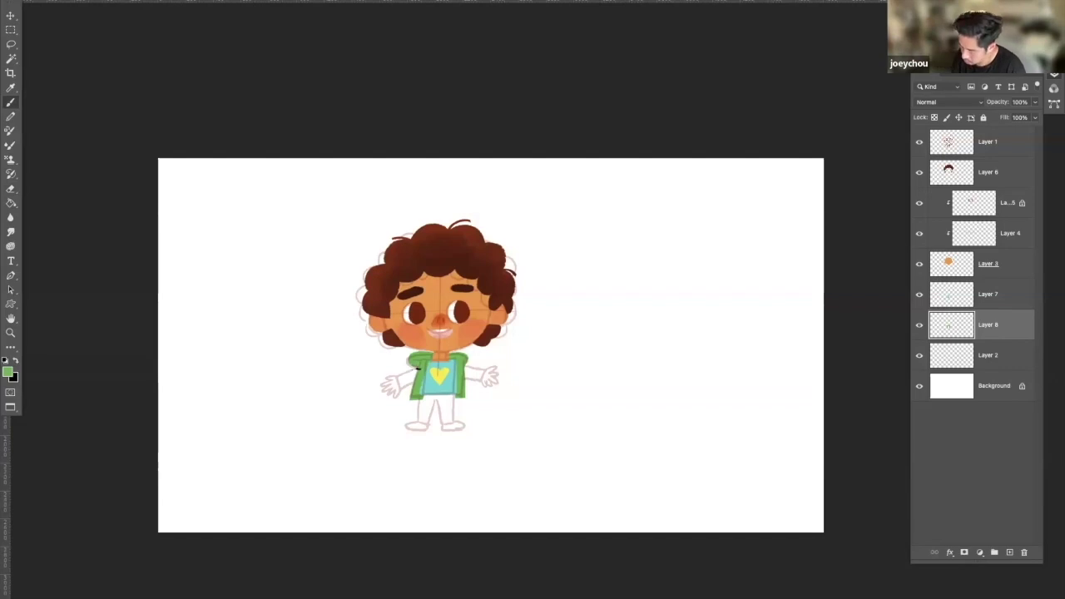
pyautogui.moveTo(395, 376); pyautogui.dragTo(414, 374)
pyautogui.press('e')
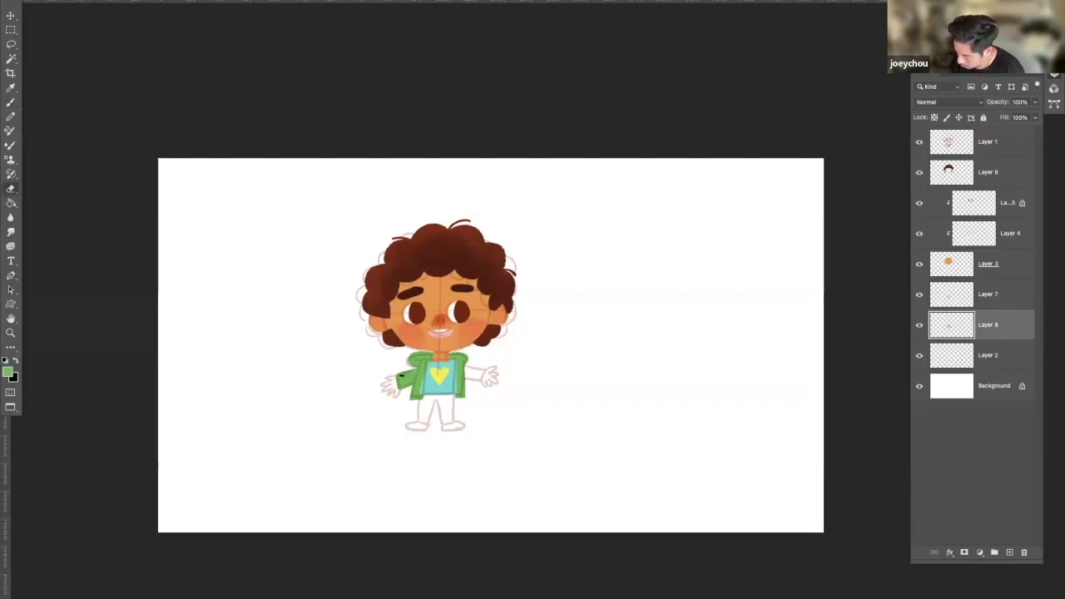
pyautogui.press('b')
pyautogui.moveTo(460, 366); pyautogui.dragTo(485, 375)
pyautogui.press('e')
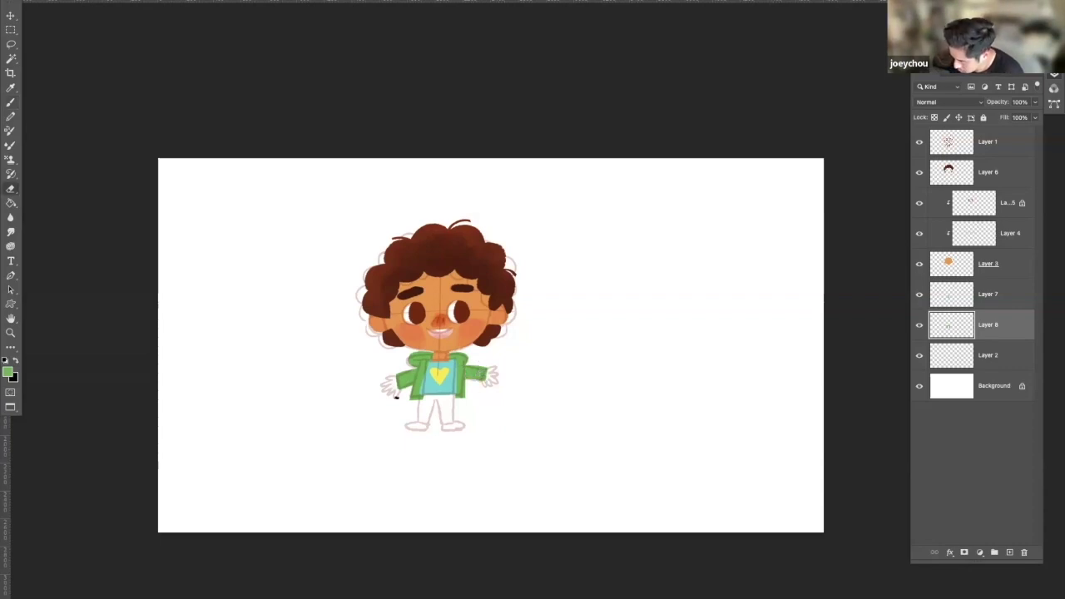
pyautogui.moveTo(396, 397); pyautogui.dragTo(410, 364)
# - Set the foreground colour to a pale green and paint a short light stroke on each front panel of the jacket
pyautogui.press('b')
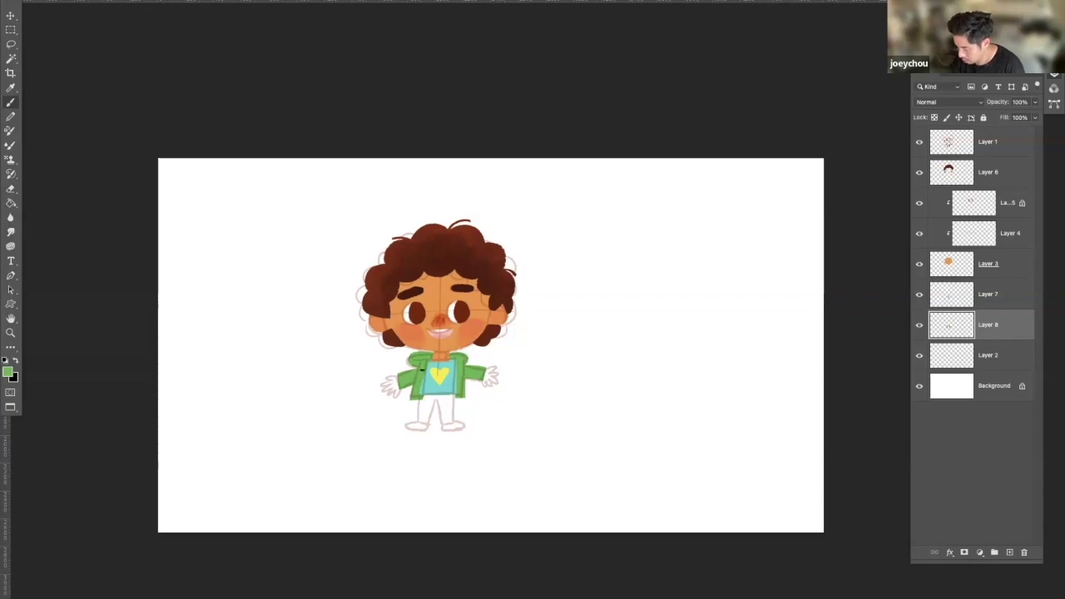
pyautogui.click(8, 371)
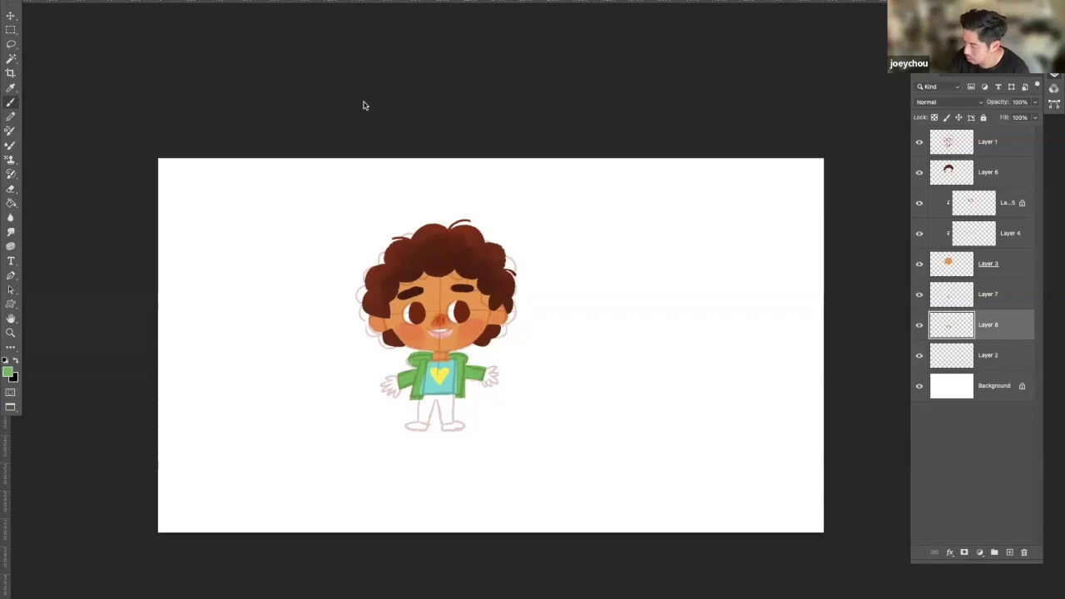
pyautogui.click(361, 102)
pyautogui.click(564, 91)
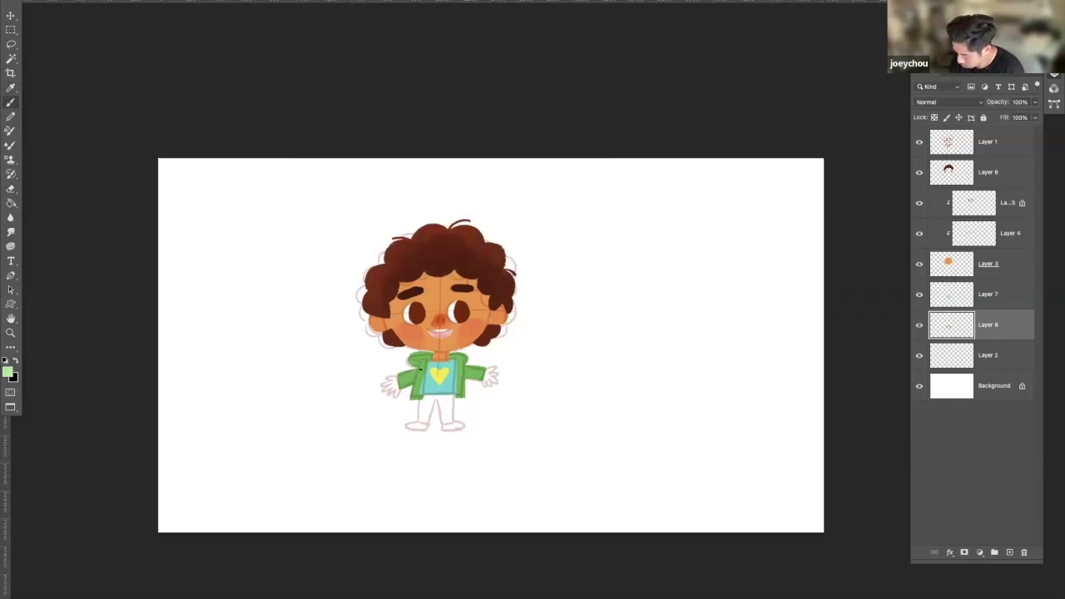
pyautogui.moveTo(425, 361)
pyautogui.mouseDown()
pyautogui.moveTo(420, 376)
pyautogui.moveTo(460, 373)
pyautogui.mouseUp()
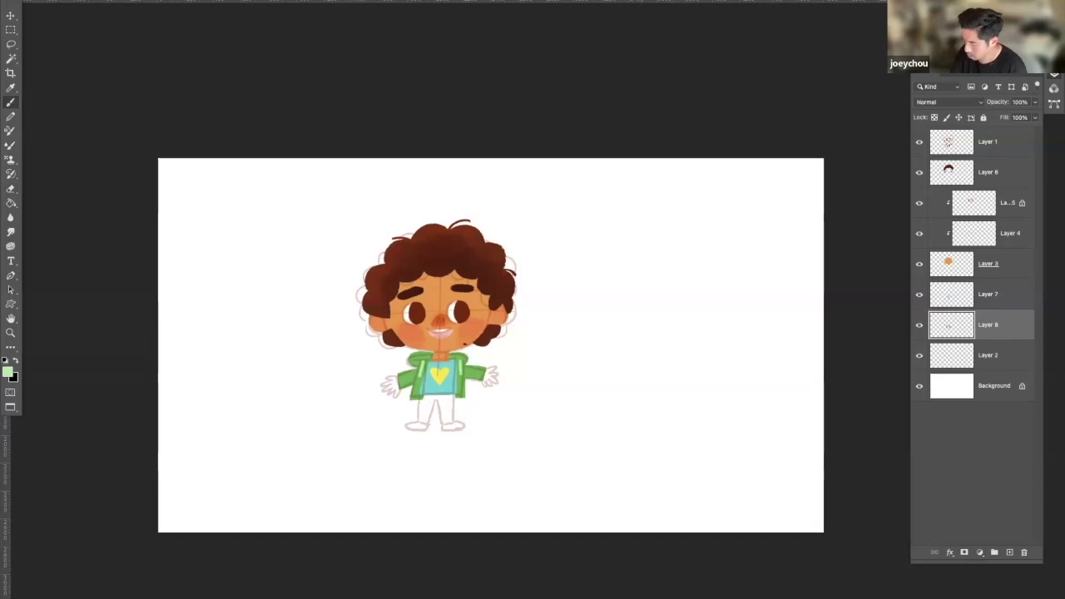
# - On a new layer directly above Layer 2, paint the trousers in a muted blue and clean their edges with the Eraser
pyautogui.click(984, 359)
pyautogui.click(1009, 551)
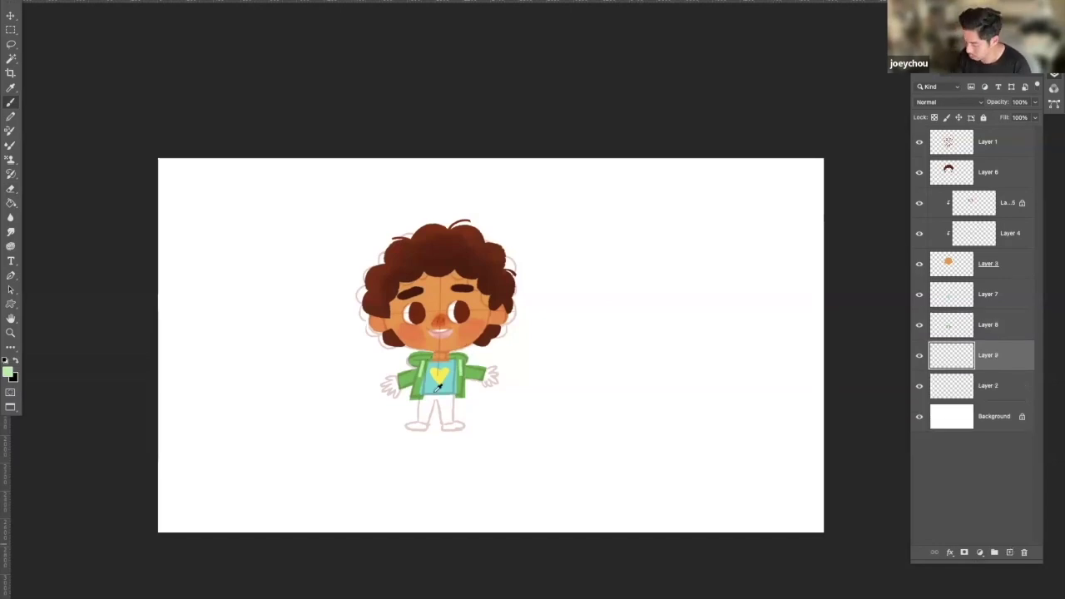
pyautogui.keyDown('alt'); pyautogui.click(425, 377); pyautogui.keyUp('alt')
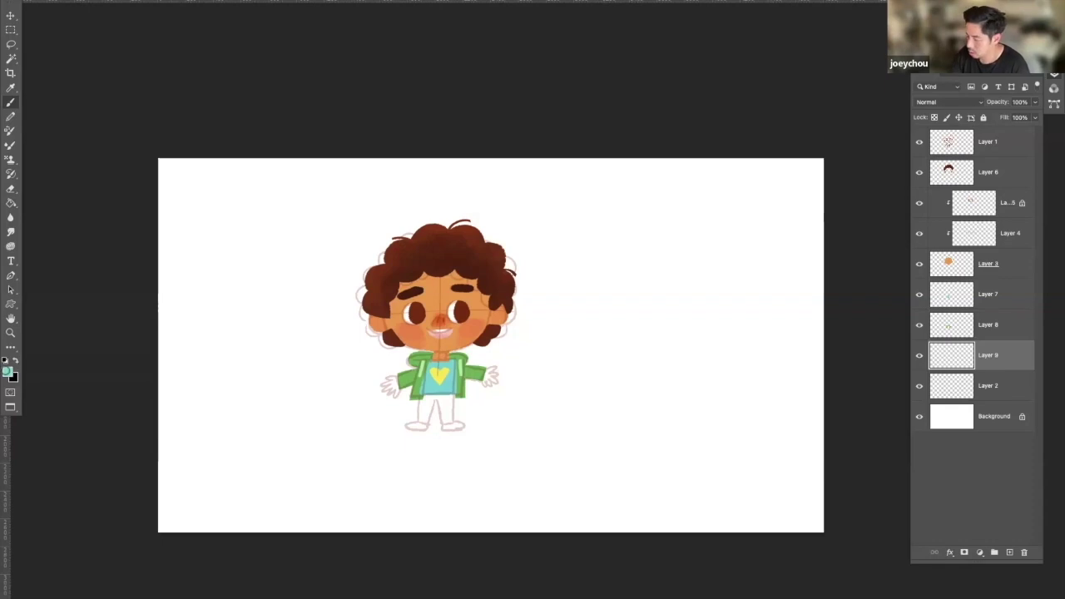
pyautogui.click(8, 371)
pyautogui.click(403, 138)
pyautogui.moveTo(464, 142); pyautogui.dragTo(470, 158)
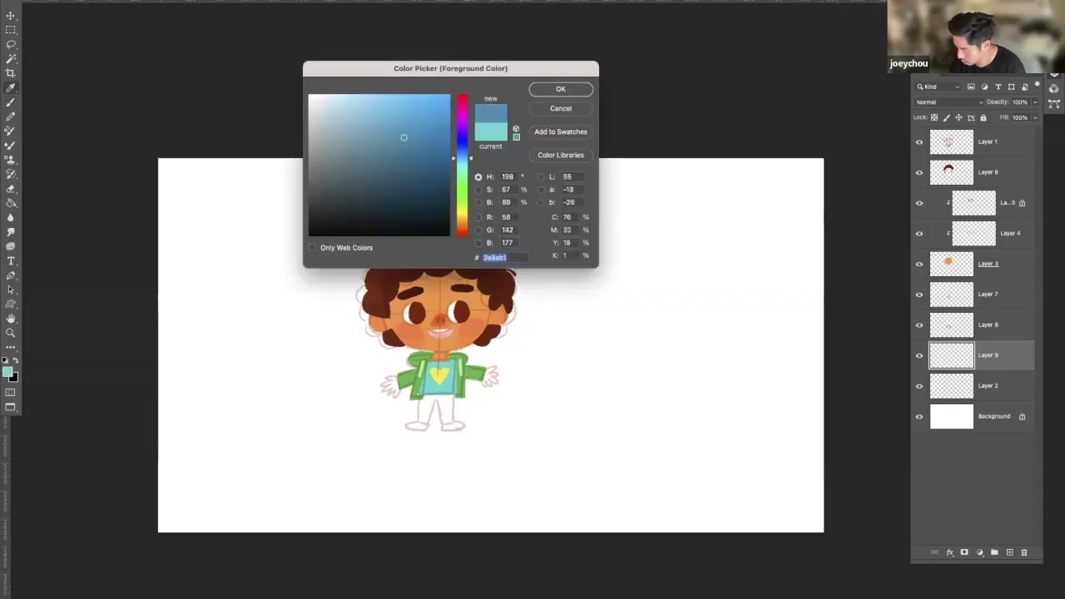
pyautogui.click(562, 90)
pyautogui.moveTo(428, 394)
pyautogui.mouseDown()
pyautogui.moveTo(443, 421)
pyautogui.moveTo(444, 397)
pyautogui.moveTo(449, 420)
pyautogui.moveTo(451, 375)
pyautogui.moveTo(430, 425)
pyautogui.moveTo(456, 424)
pyautogui.mouseUp()
pyautogui.press('e')
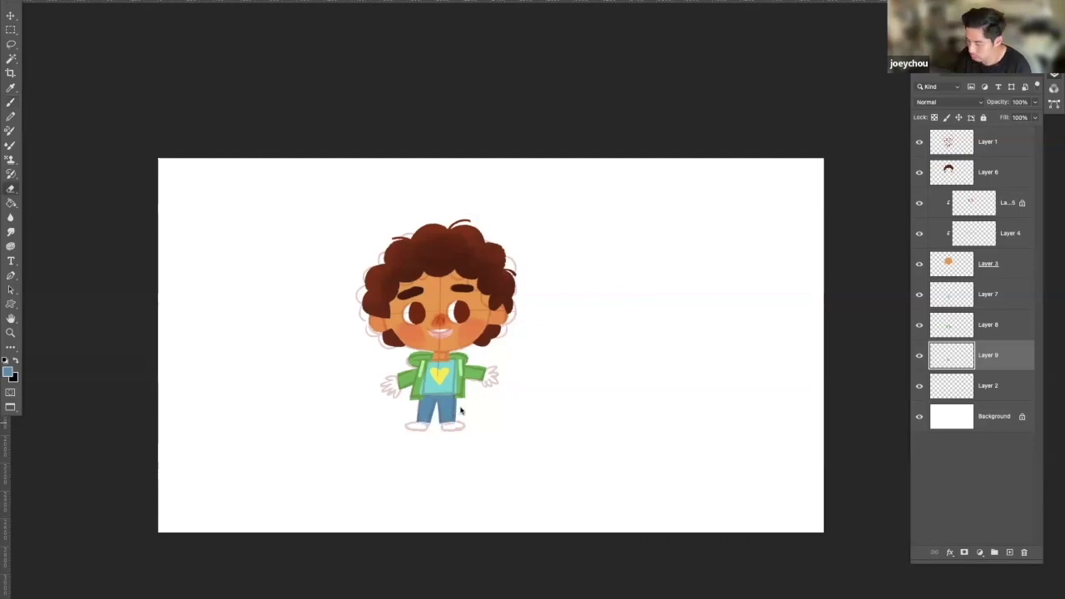
# - Set the foreground colour to purple #7c54bd and paint both shoes on the trousers layer
pyautogui.press('b')
pyautogui.click(8, 372)
pyautogui.moveTo(470, 154); pyautogui.dragTo(467, 124)
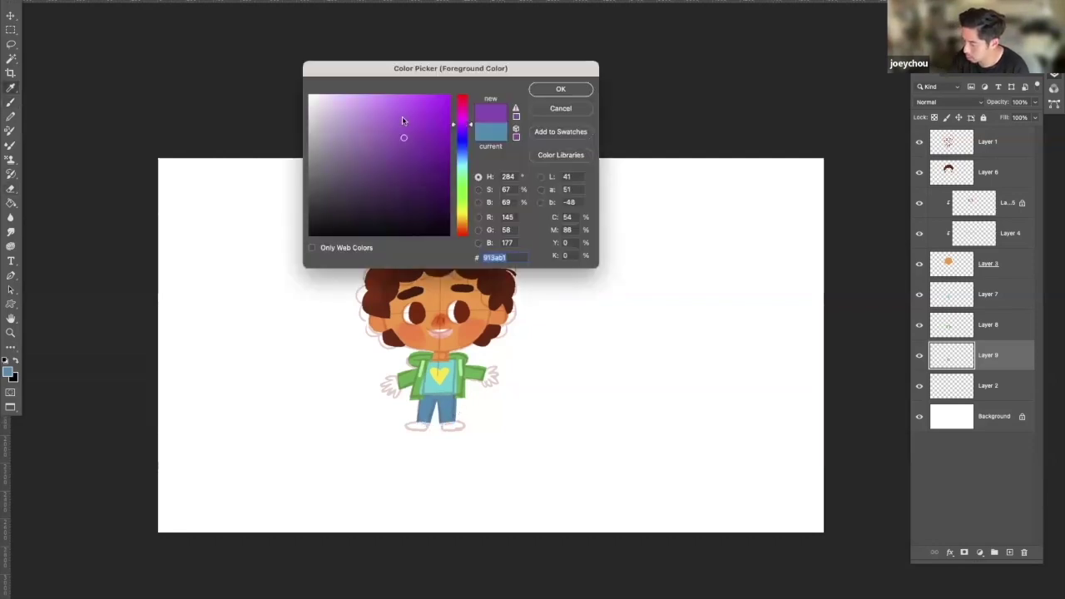
pyautogui.click(400, 122)
pyautogui.click(468, 139)
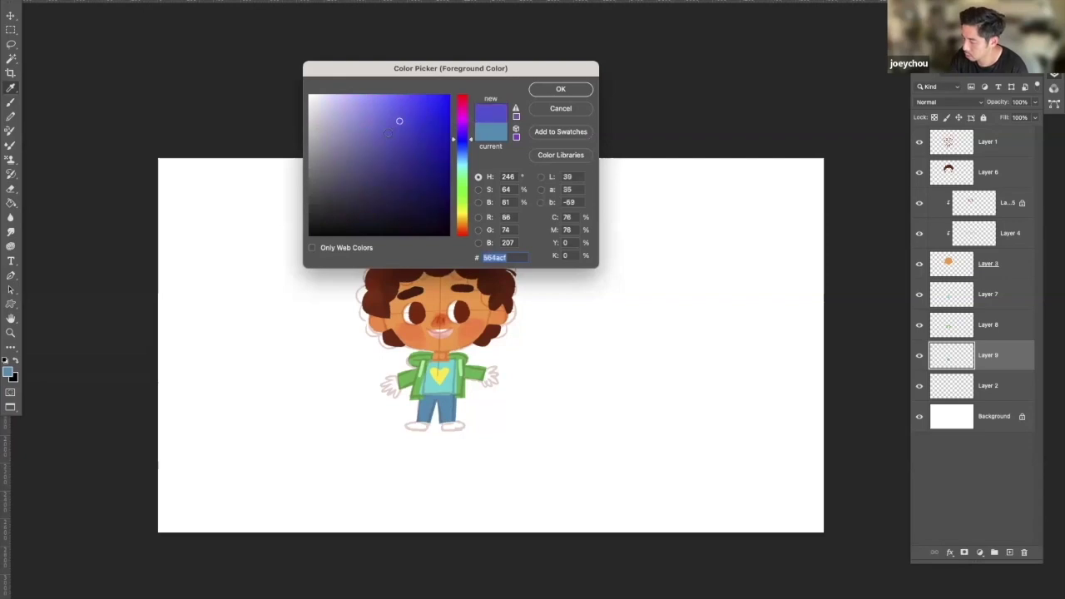
pyautogui.moveTo(469, 138); pyautogui.dragTo(468, 125)
pyautogui.click(387, 131)
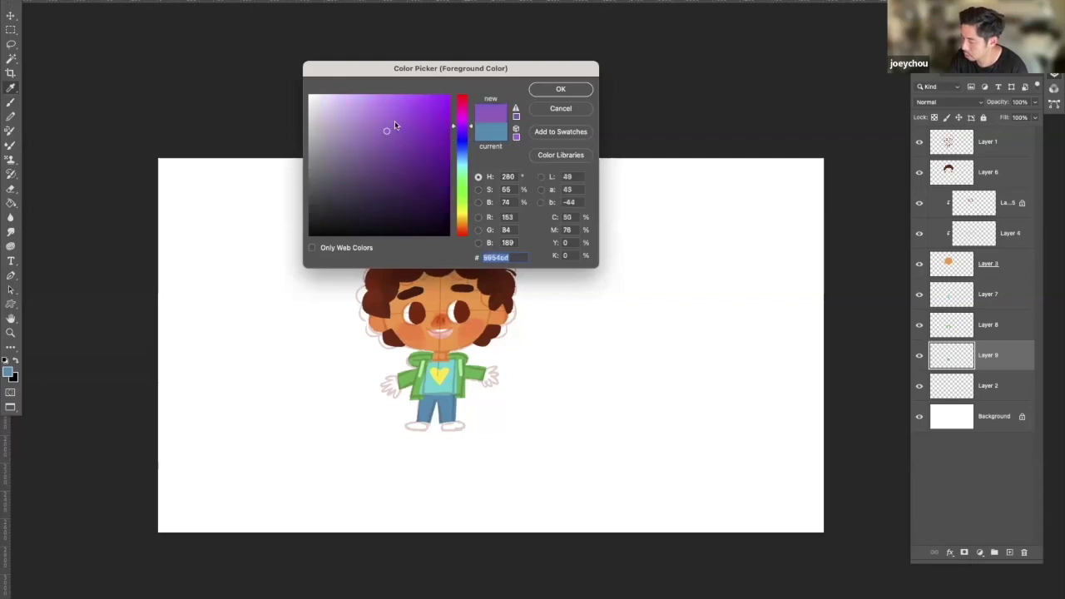
pyautogui.click(472, 132)
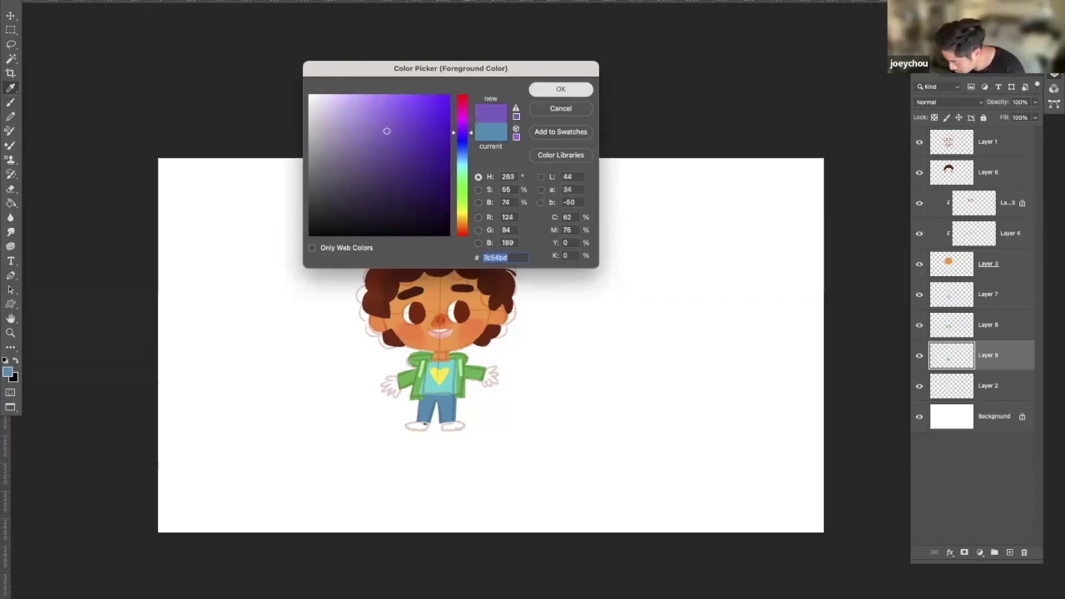
pyautogui.press('Return')
pyautogui.moveTo(425, 430)
pyautogui.mouseDown()
pyautogui.moveTo(408, 426)
pyautogui.moveTo(466, 425)
pyautogui.moveTo(449, 427)
pyautogui.mouseUp()
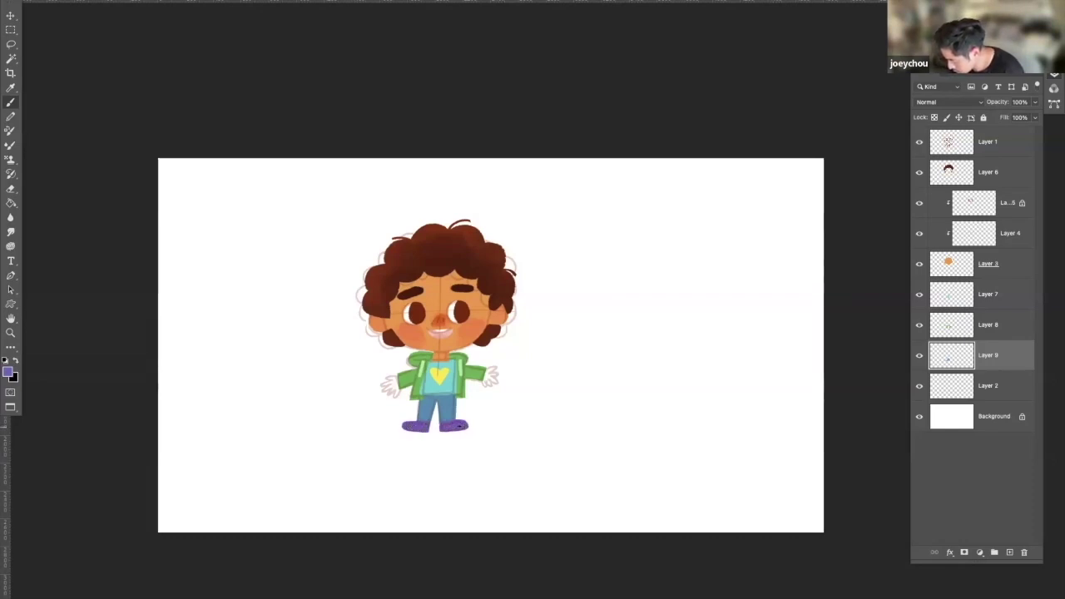
# - Lock Layer 9's transparent pixels and paint lighter purple details on both shoes
pyautogui.click(933, 117)
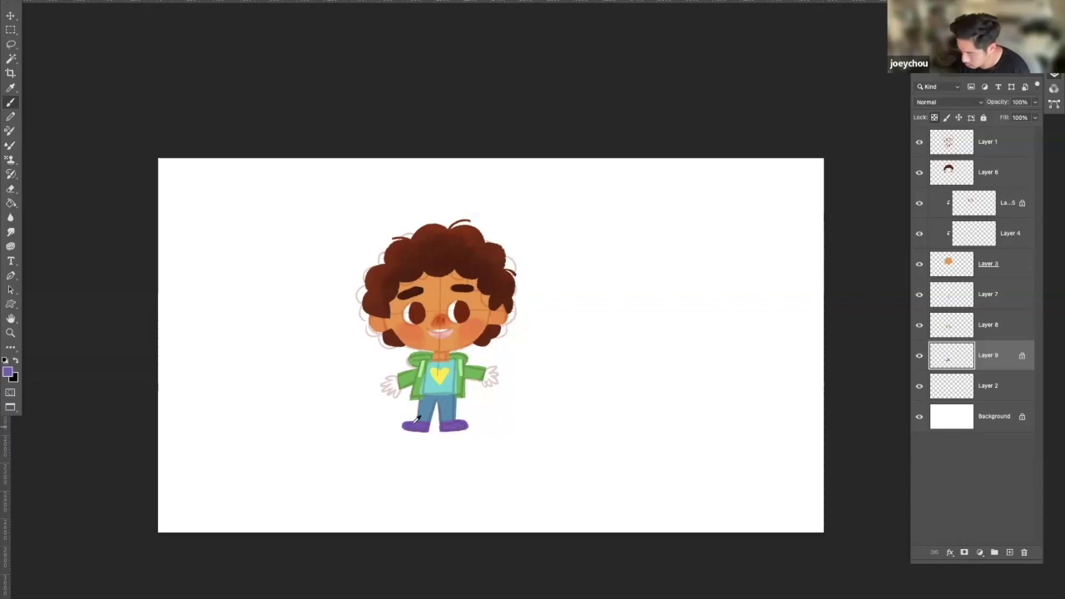
pyautogui.click(11, 372)
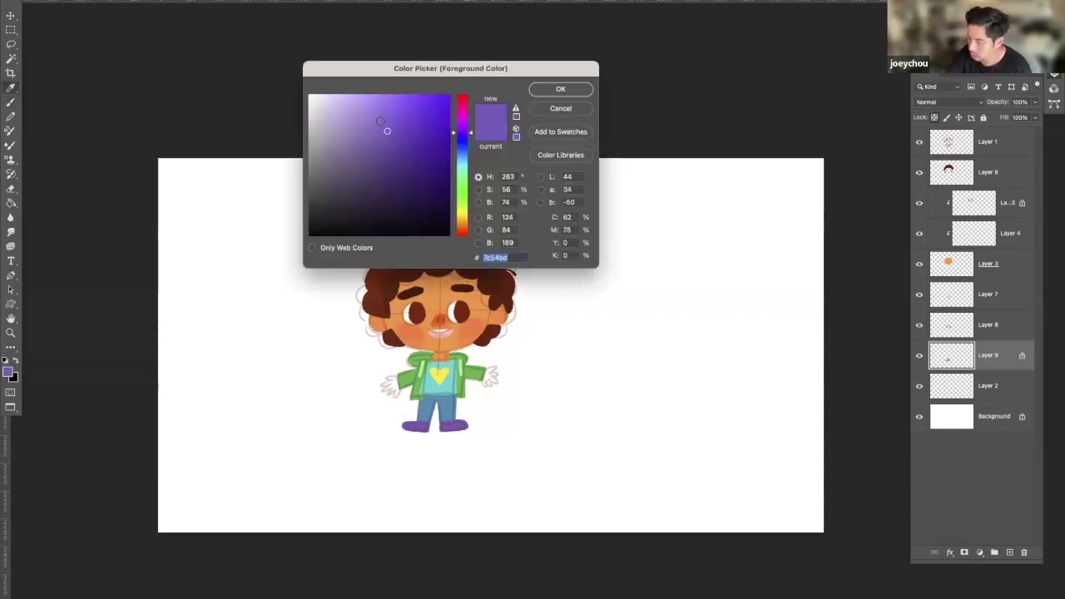
pyautogui.click(375, 110)
pyautogui.click(580, 88)
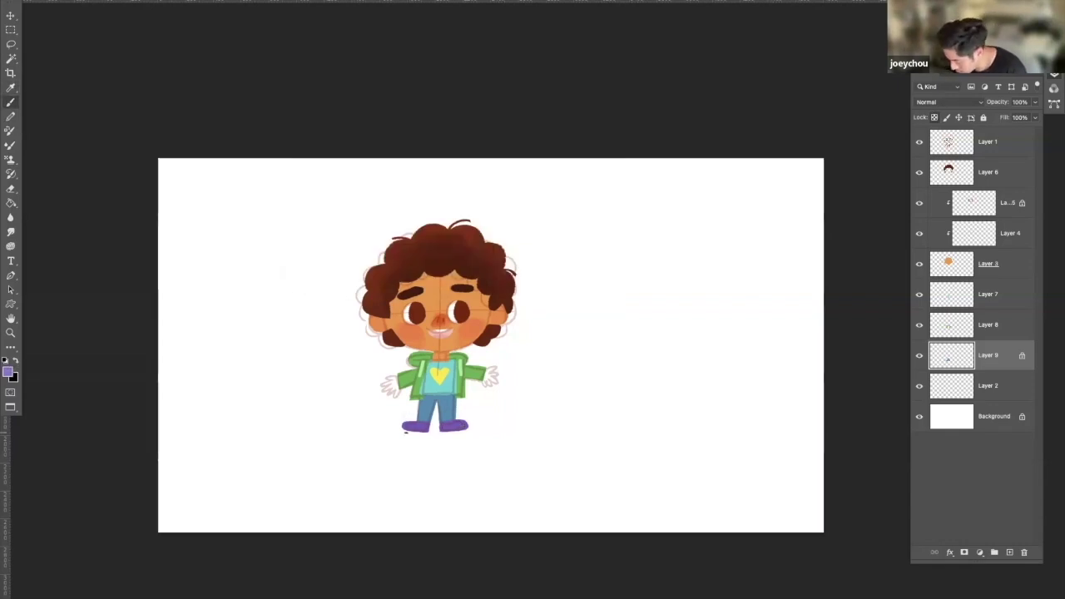
pyautogui.moveTo(429, 430)
pyautogui.mouseDown()
pyautogui.moveTo(403, 430)
pyautogui.moveTo(470, 429)
pyautogui.mouseUp()
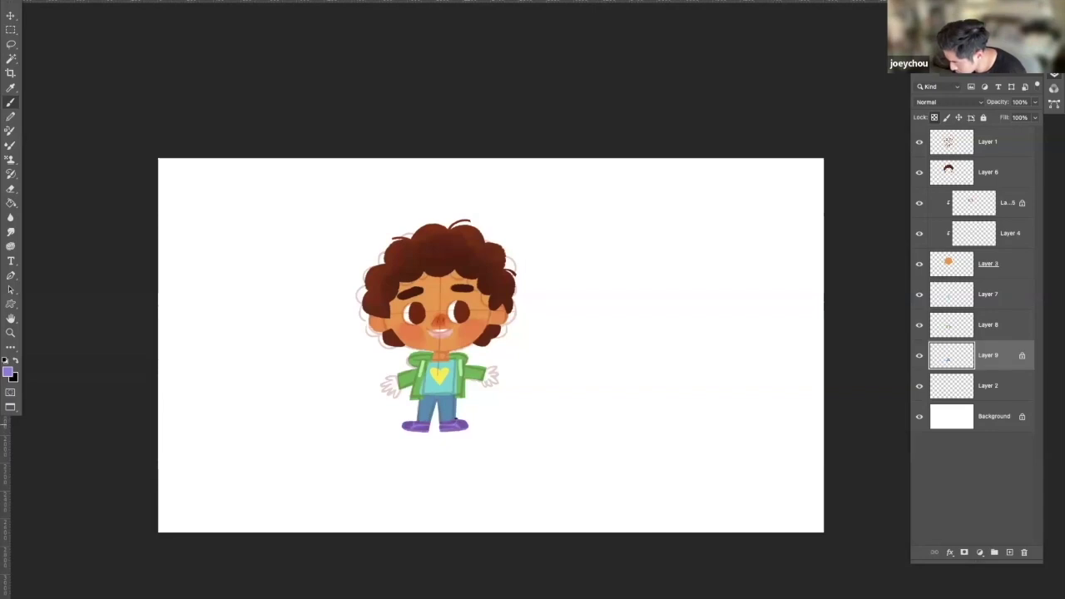
# - Add a layer directly below Layer 9 and paint both hands in the skin colour sampled from the face
pyautogui.keyDown('ctrl'); pyautogui.click(1009, 551); pyautogui.keyUp('ctrl')
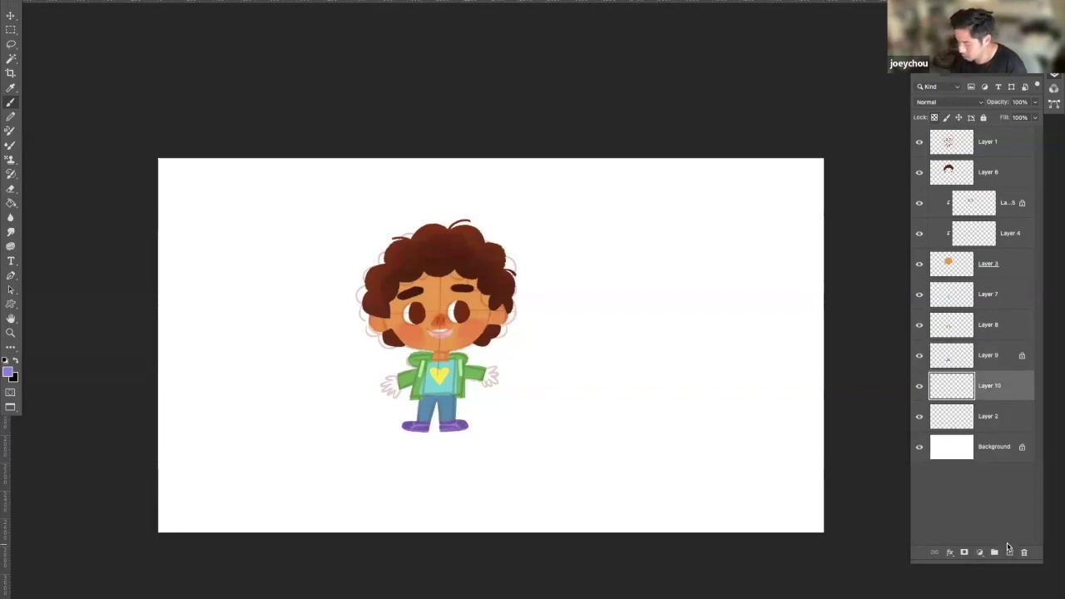
pyautogui.keyDown('alt'); pyautogui.click(434, 310); pyautogui.keyUp('alt')
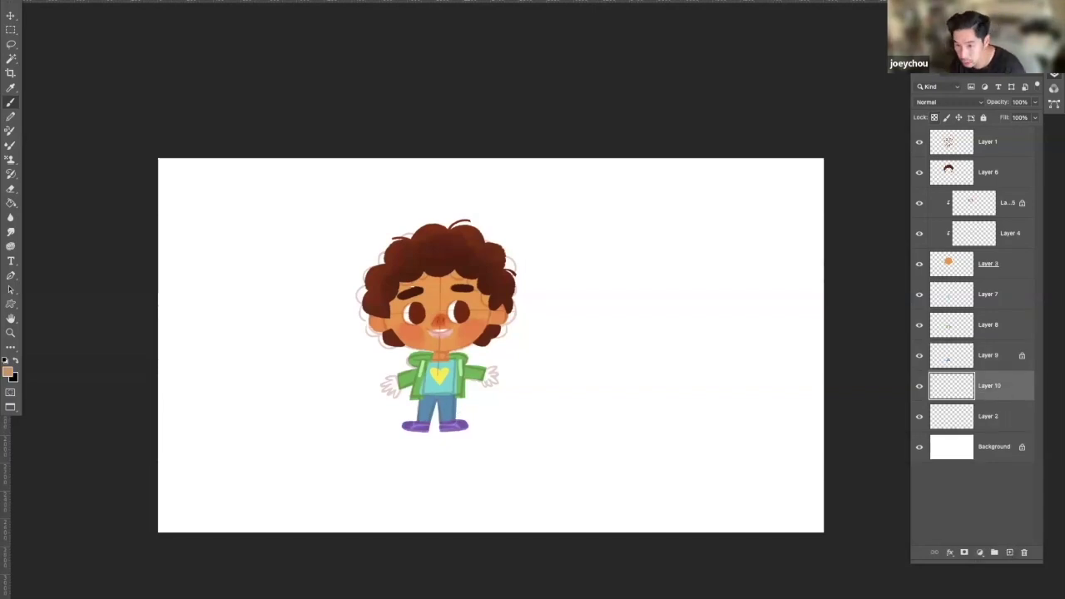
pyautogui.moveTo(397, 376)
pyautogui.mouseDown()
pyautogui.moveTo(387, 374)
pyautogui.moveTo(386, 393)
pyautogui.mouseUp()
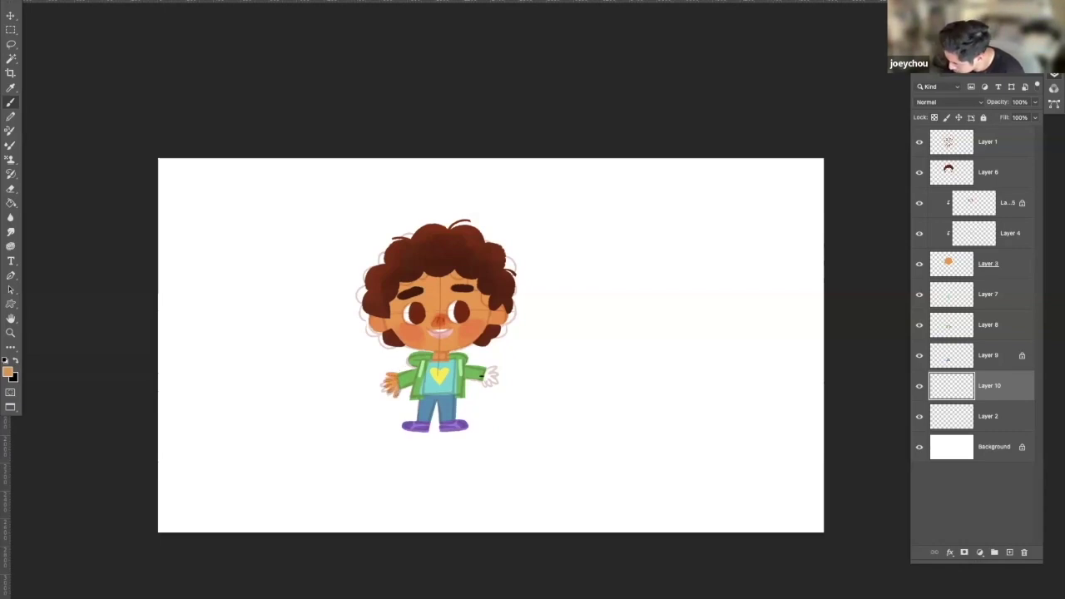
pyautogui.moveTo(482, 377)
pyautogui.mouseDown()
pyautogui.moveTo(496, 383)
pyautogui.moveTo(487, 368)
pyautogui.moveTo(499, 370)
pyautogui.mouseUp()
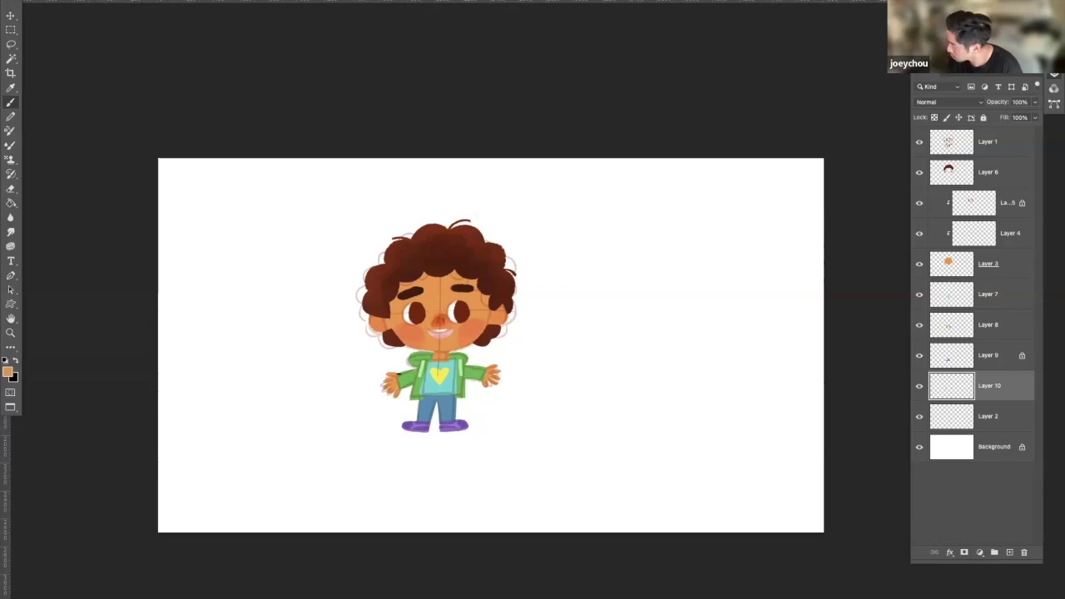
# - Hide the sketch on Layer 1 and switch off the visibility of the hands layer
pyautogui.click(919, 143)
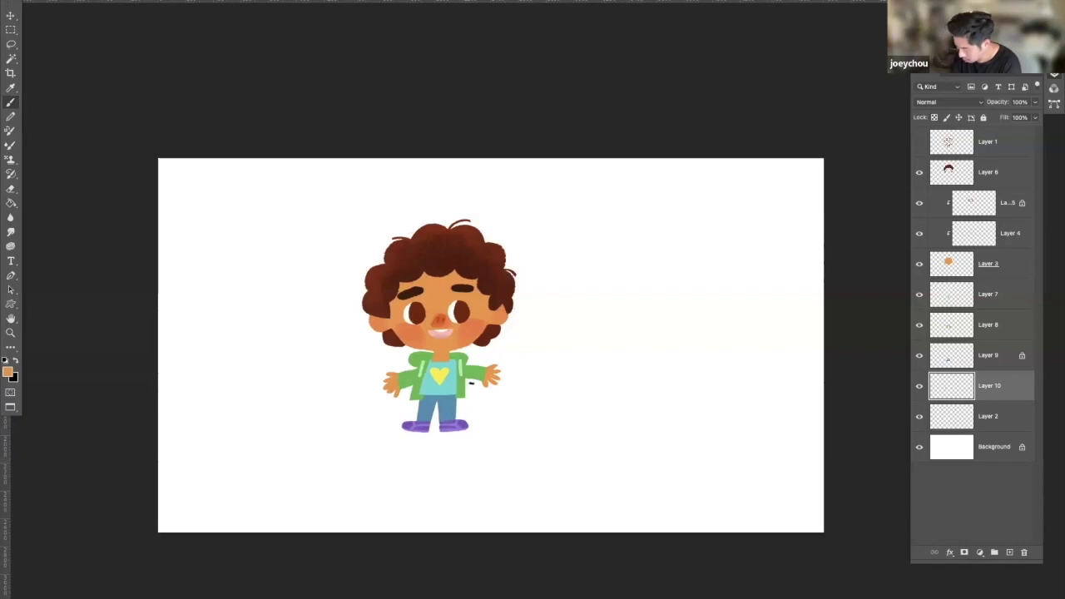
pyautogui.click(919, 386)
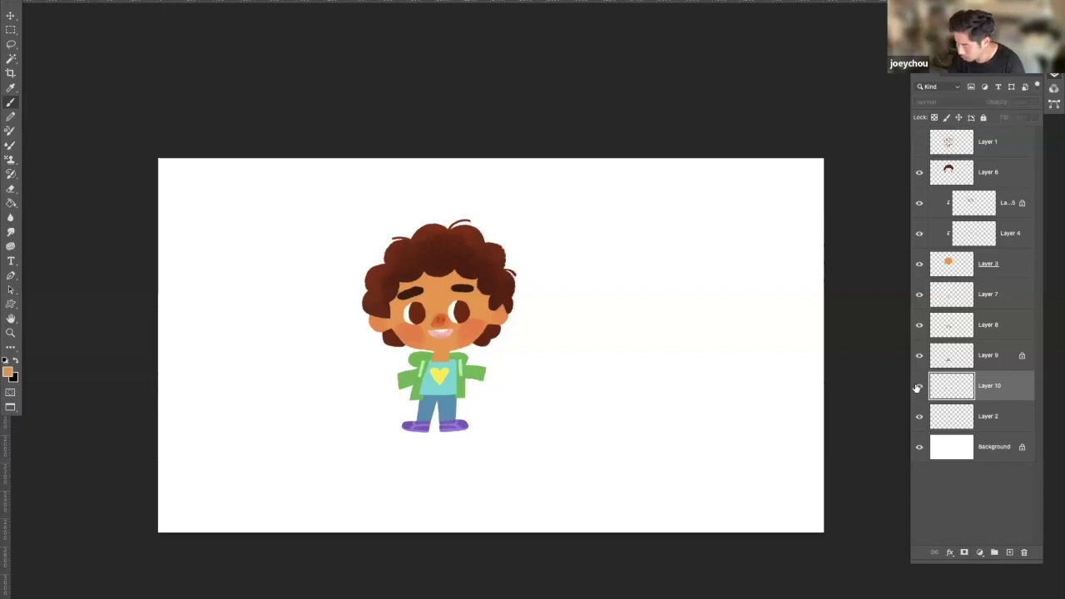
# - Show the hands layer, Layer 10, again and clean up the edges of the character's hand beside the open jacket with the Eraser
pyautogui.click(919, 386)
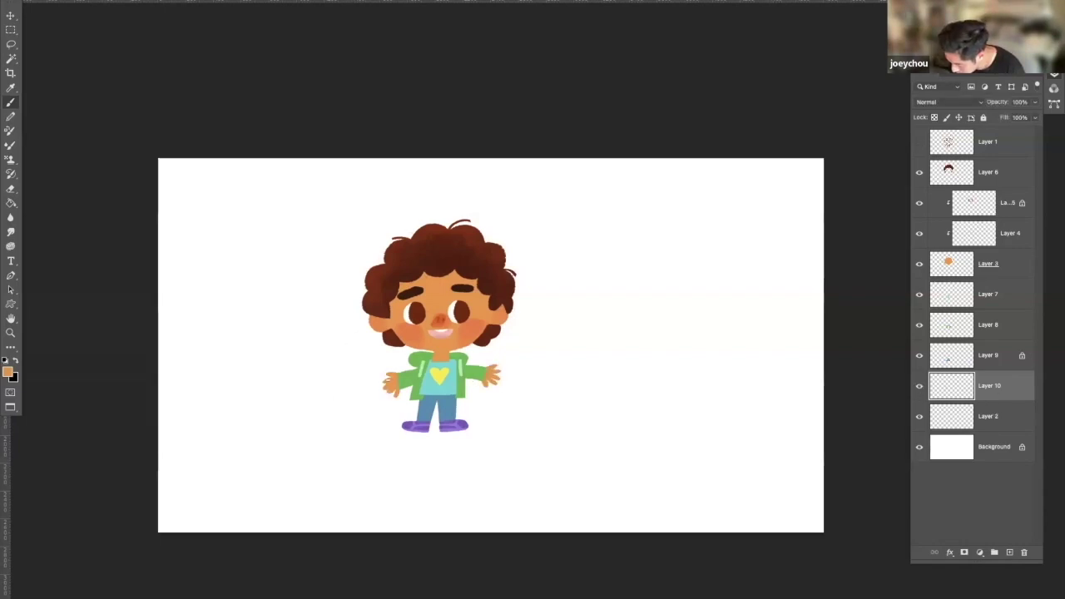
pyautogui.press('e')
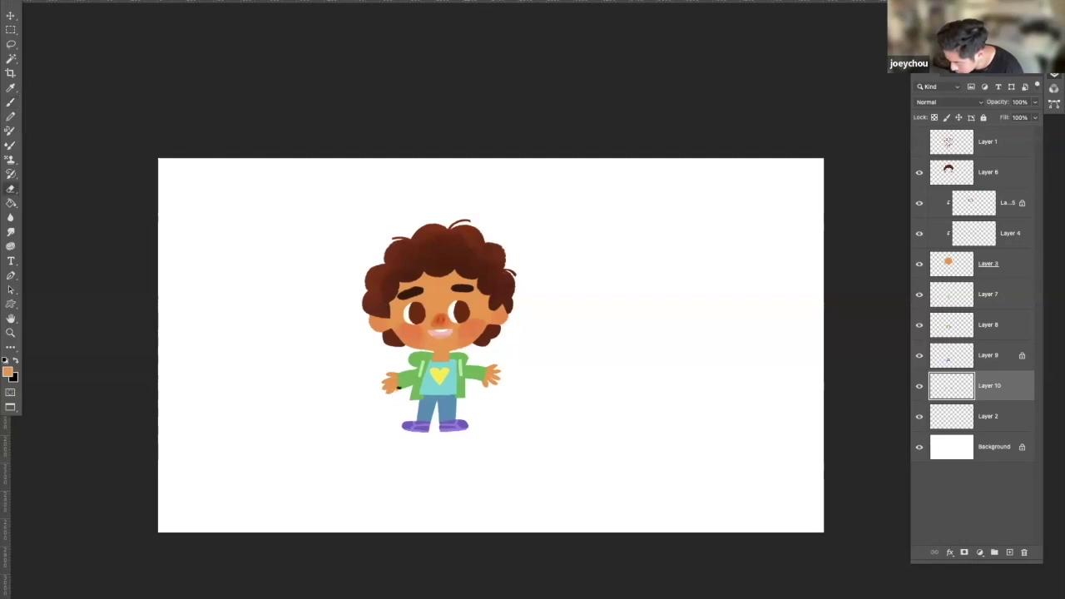
pyautogui.press('b')
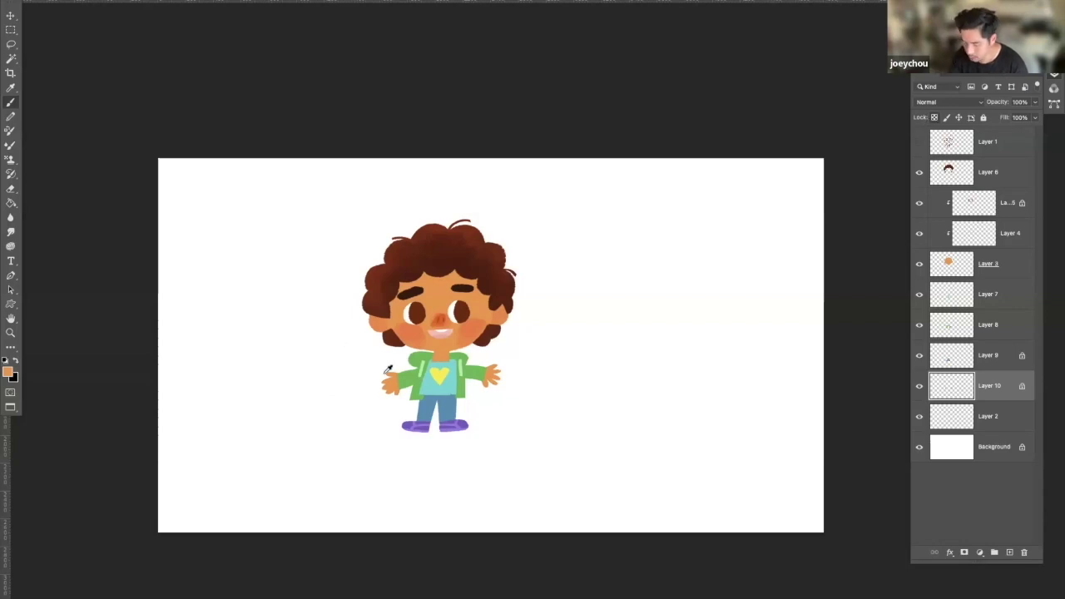
# - Lock Layer 10's transparent pixels and paint red-orange shading on both hands
pyautogui.click(10, 367)
pyautogui.click(464, 228)
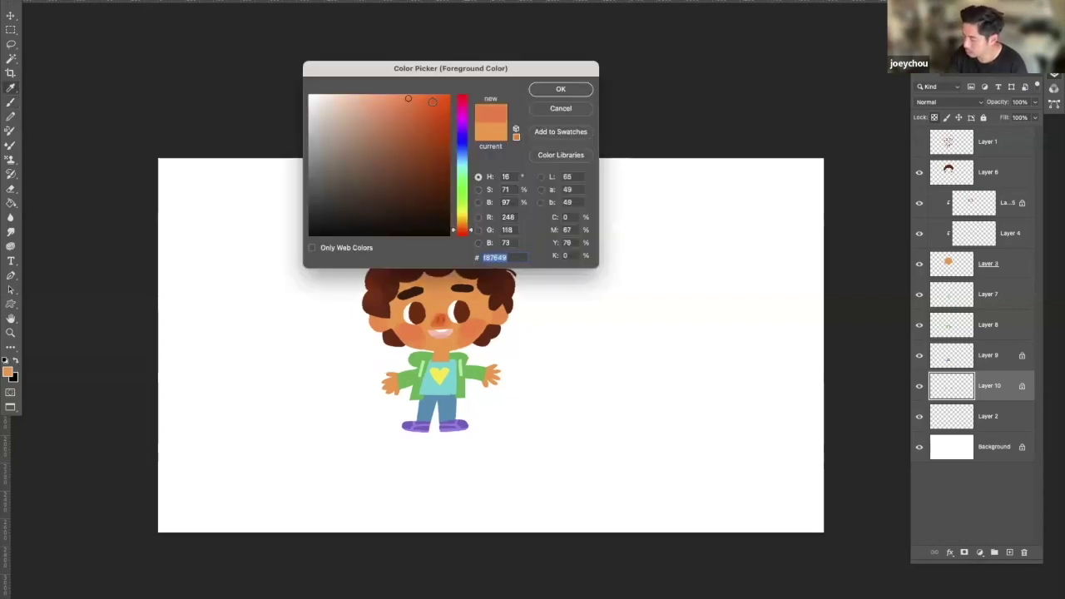
pyautogui.click(431, 99)
pyautogui.click(568, 90)
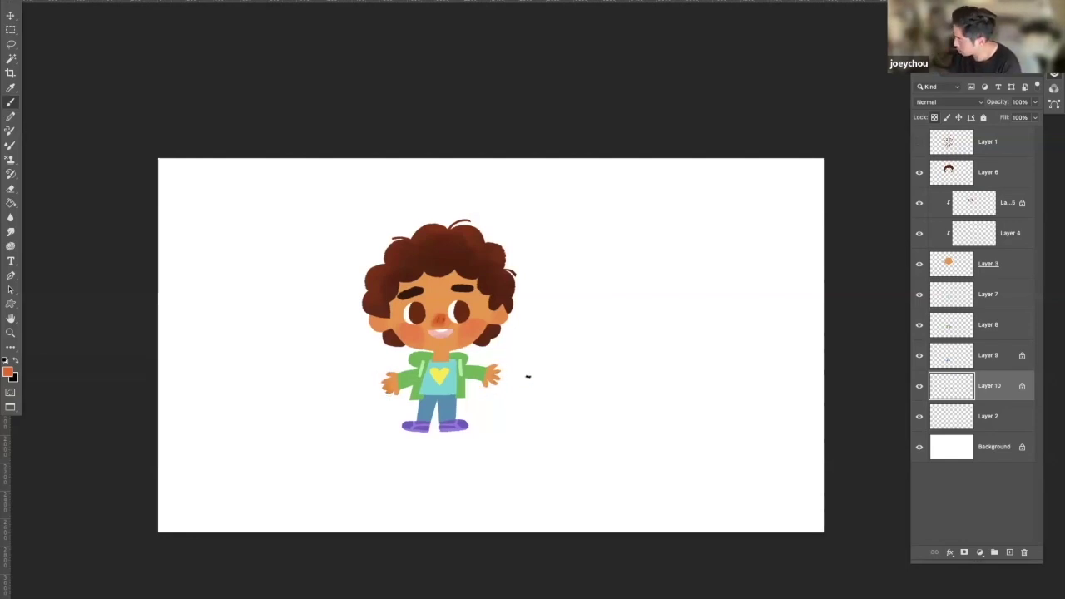
# - Lock Layer 3's transparent pixels and paint a darker orange shadow on the neck beneath the chin
pyautogui.click(997, 264)
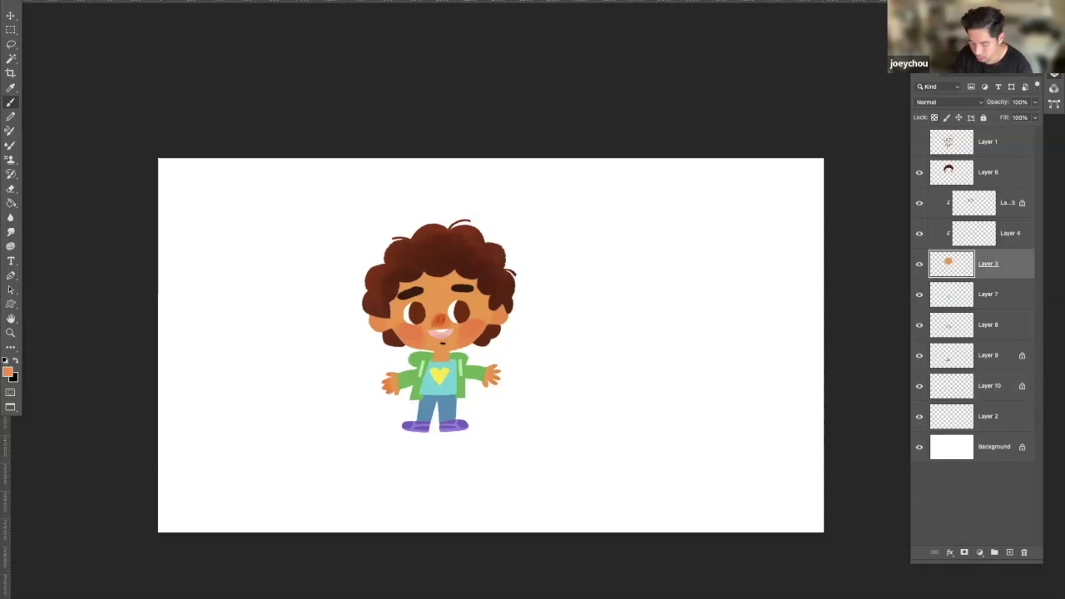
pyautogui.click(10, 369)
pyautogui.click(417, 118)
pyautogui.click(563, 89)
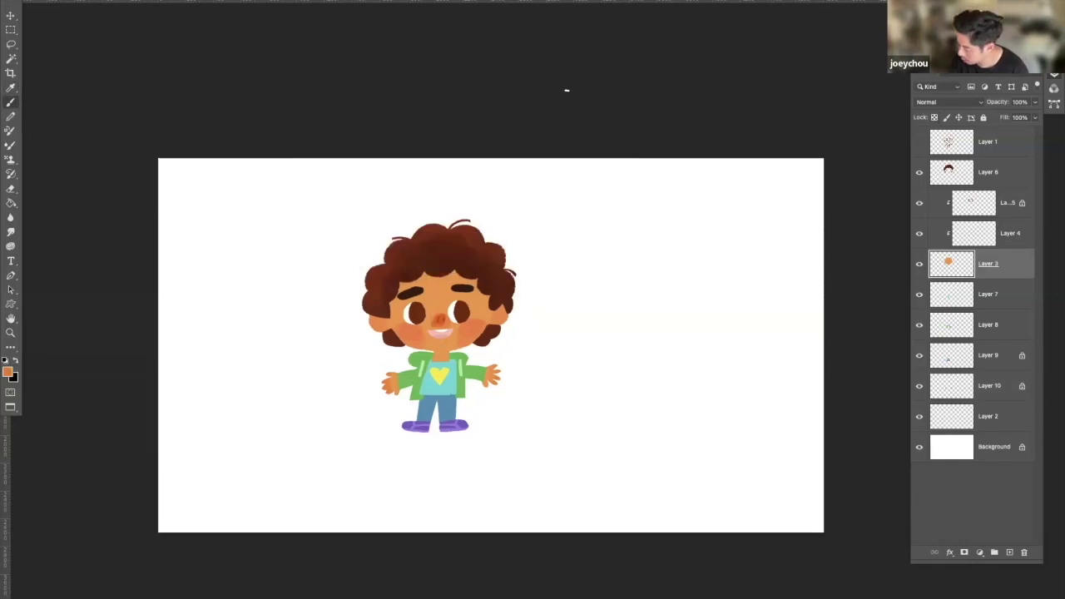
pyautogui.click(935, 118)
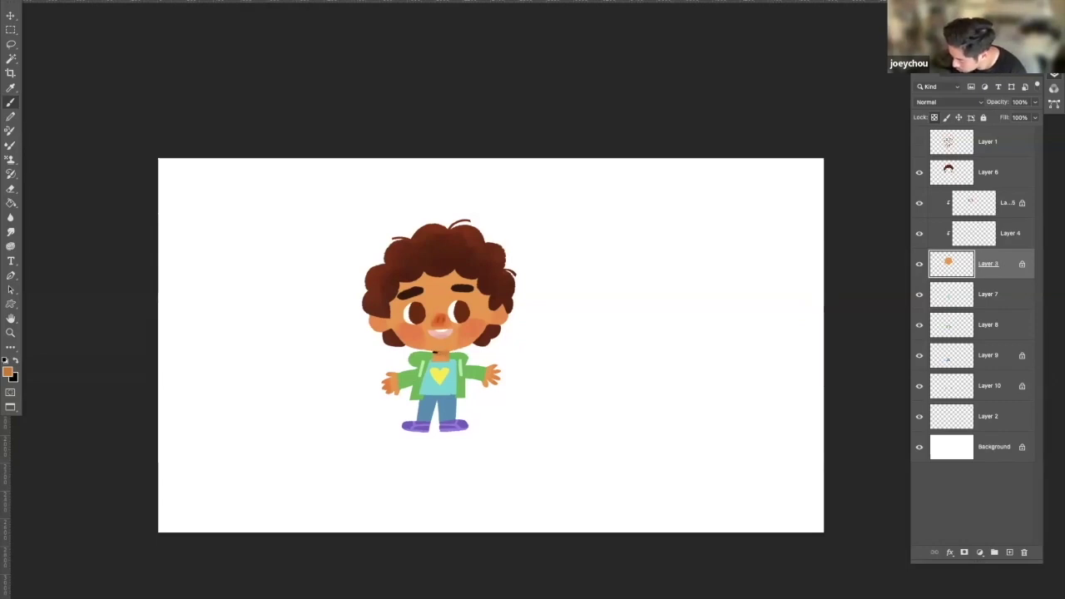
pyautogui.keyDown('alt'); pyautogui.click(436, 350); pyautogui.keyUp('alt')
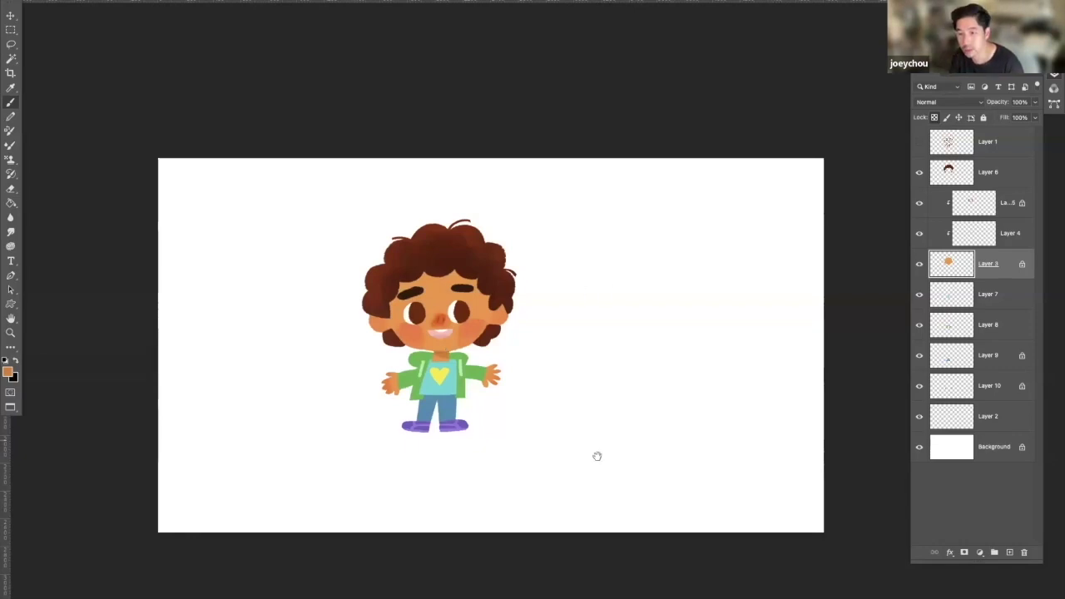
pyautogui.moveTo(572, 458); pyautogui.dragTo(536, 433)
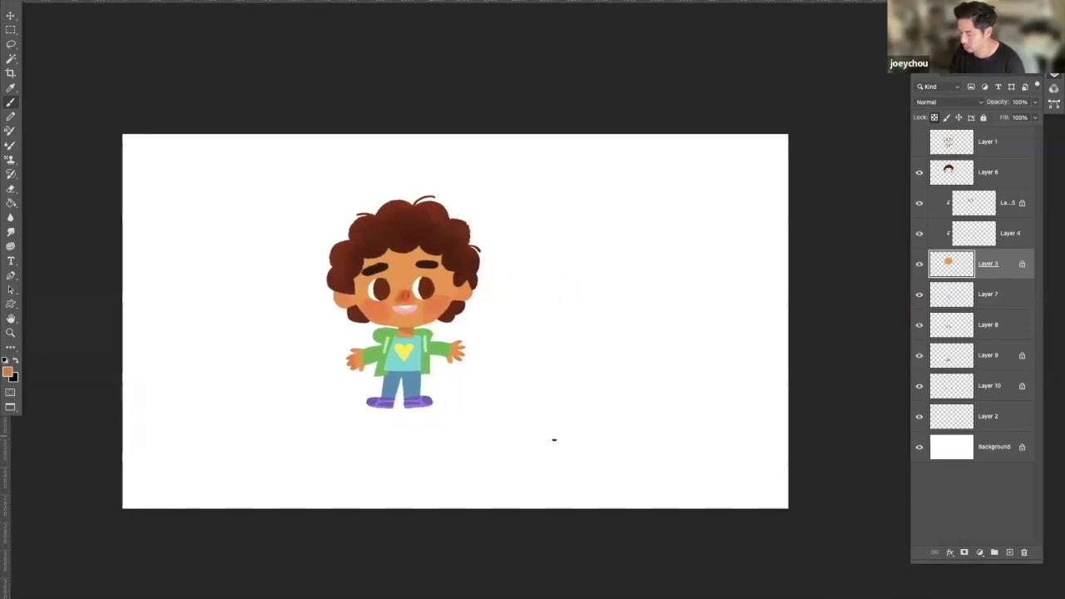